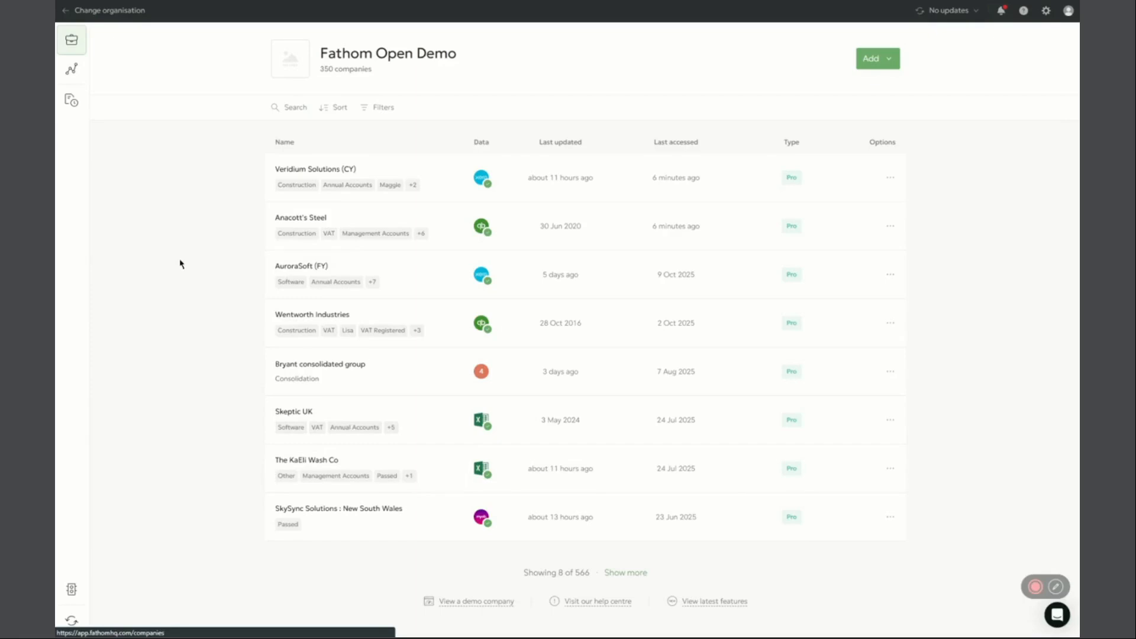
{"action": "left_click", "coordinate": [862, 64]}
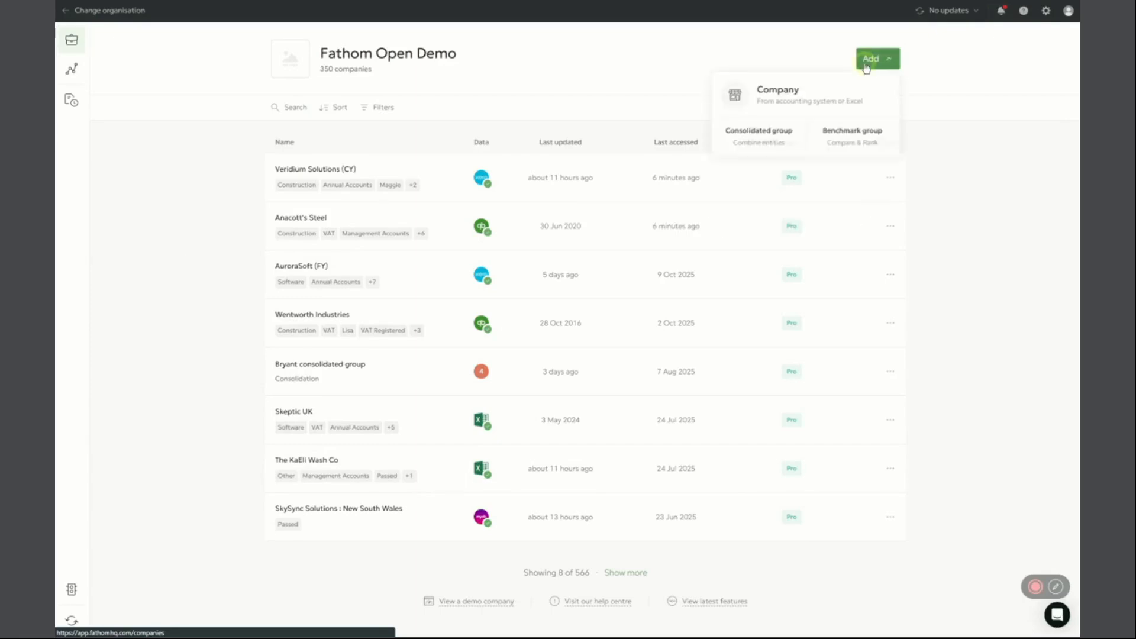
{"action": "left_click", "coordinate": [827, 105]}
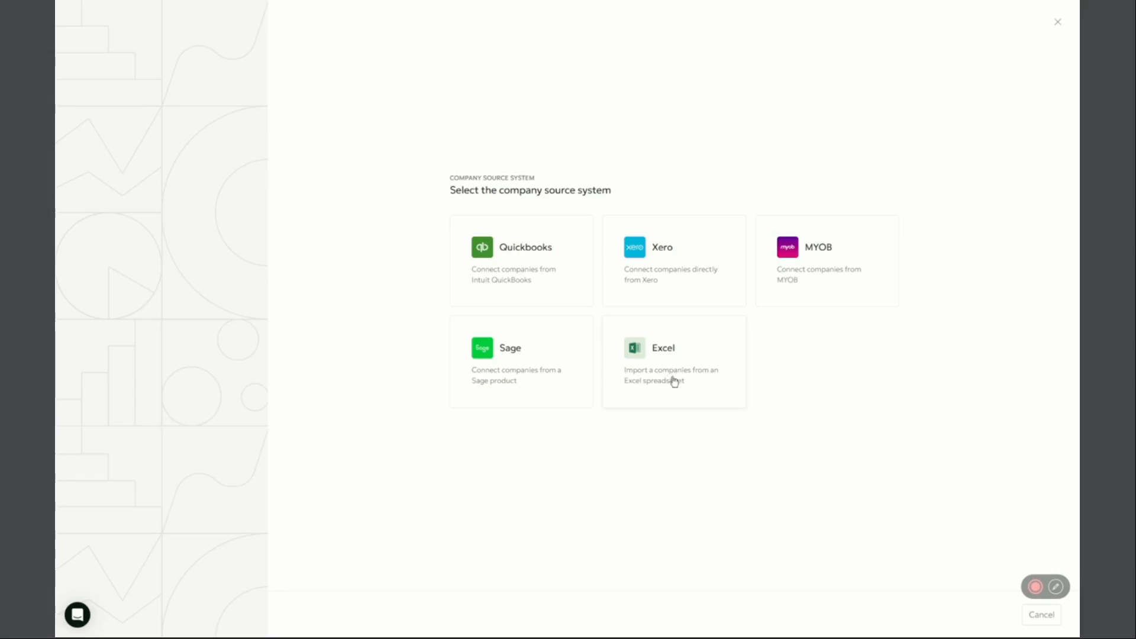
{"action": "left_click", "coordinate": [678, 372]}
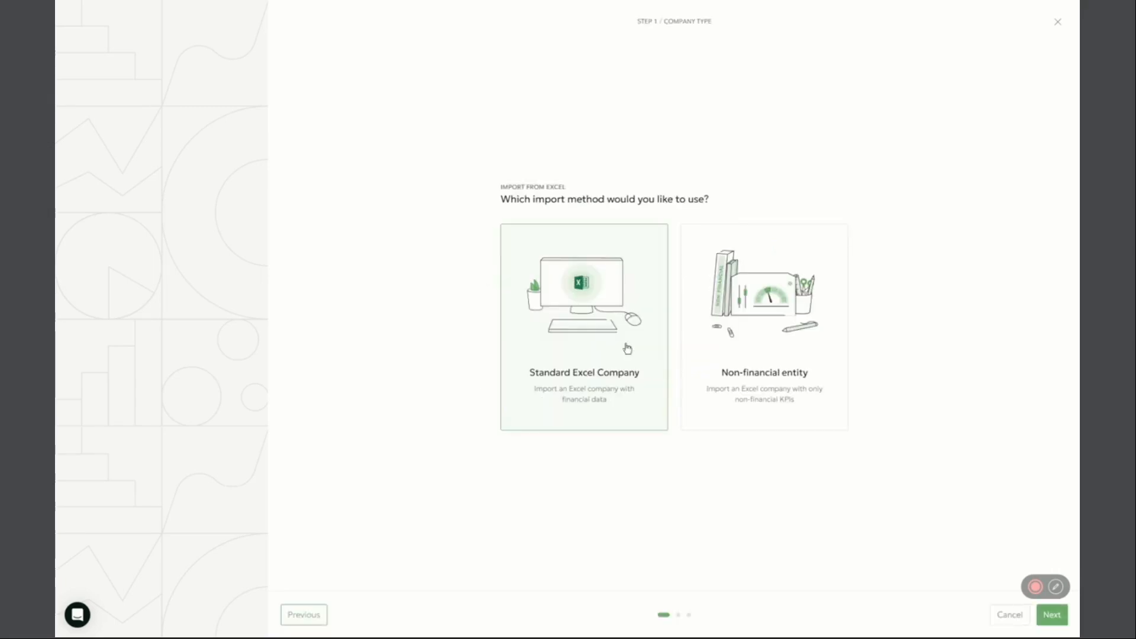
{"action": "left_click", "coordinate": [1052, 615]}
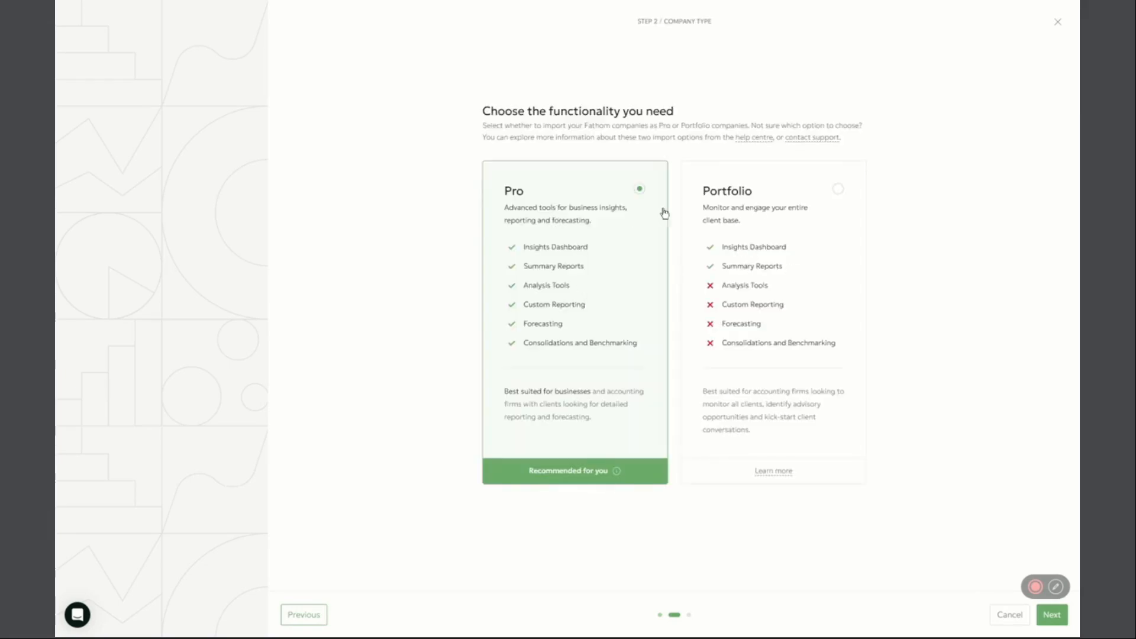
{"action": "left_click", "coordinate": [752, 202]}
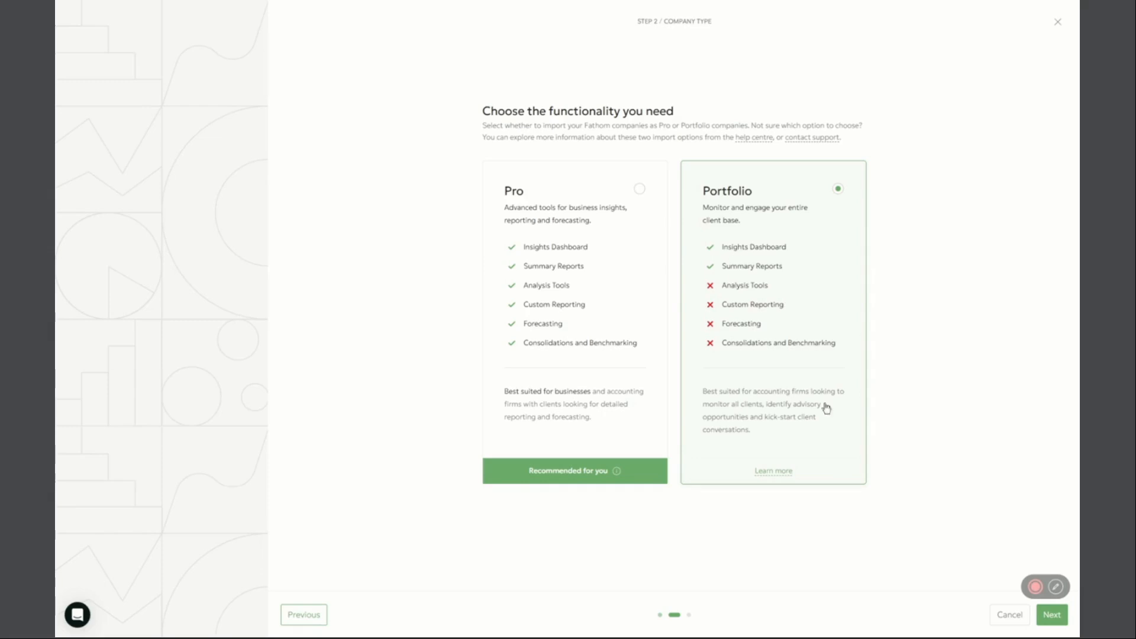
{"action": "left_click", "coordinate": [999, 620]}
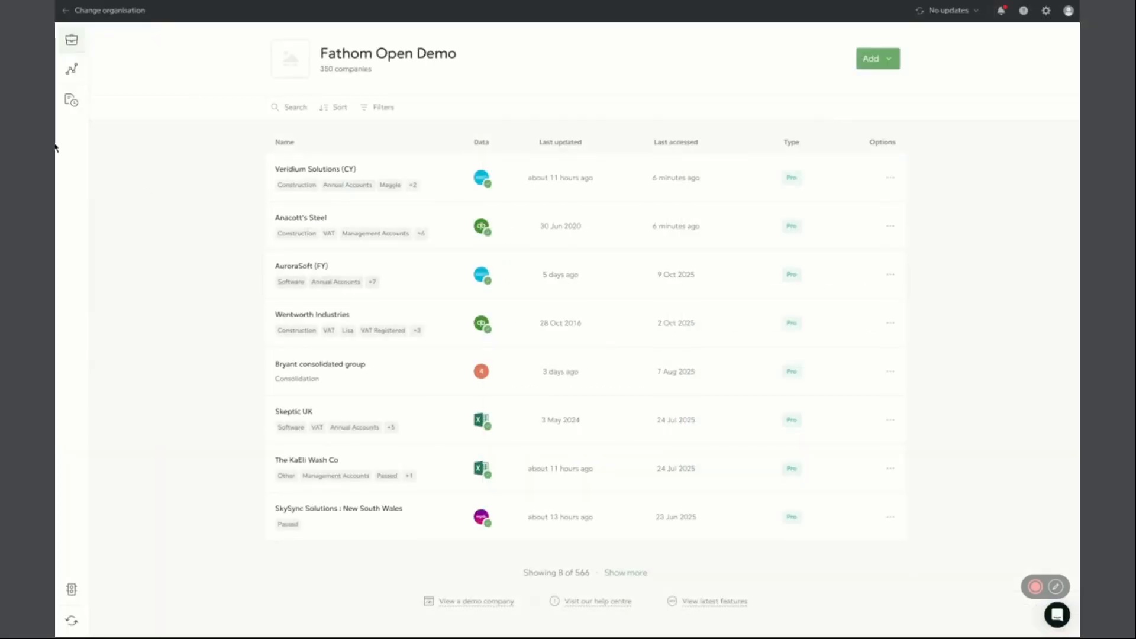
Select all available cloud companies, update their financial data from the source systems, and return to the company list
{"action": "left_click", "coordinate": [72, 621]}
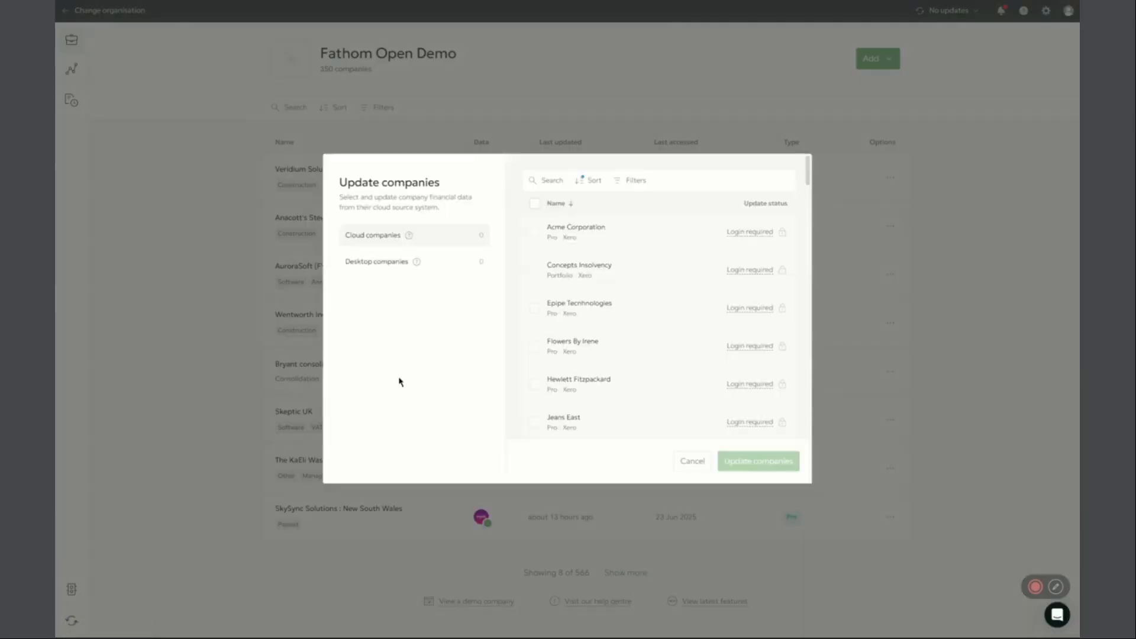
{"action": "left_click", "coordinate": [533, 198]}
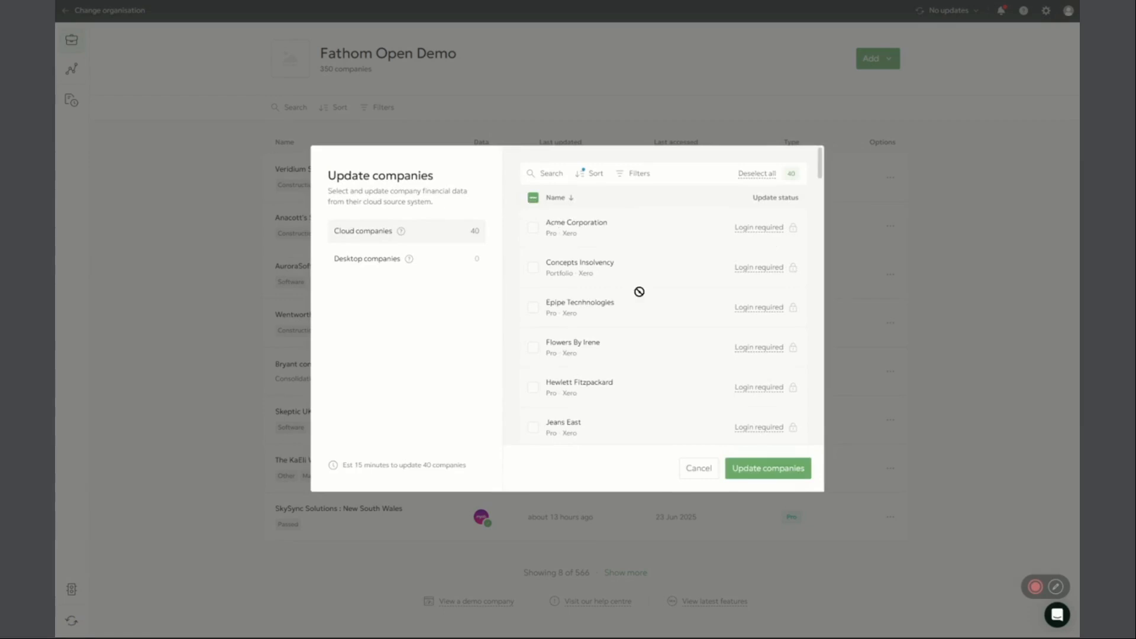
{"action": "scroll", "coordinate": [654, 369], "scroll_direction": "down", "scroll_amount": 15}
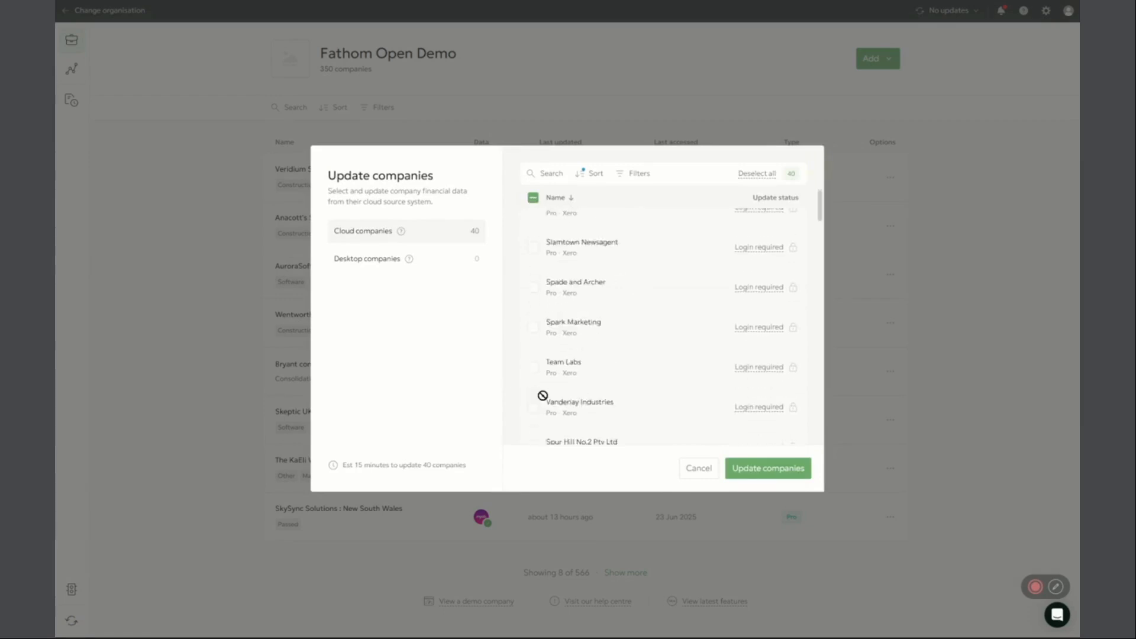
{"action": "scroll", "coordinate": [654, 369], "scroll_direction": "down", "scroll_amount": 10}
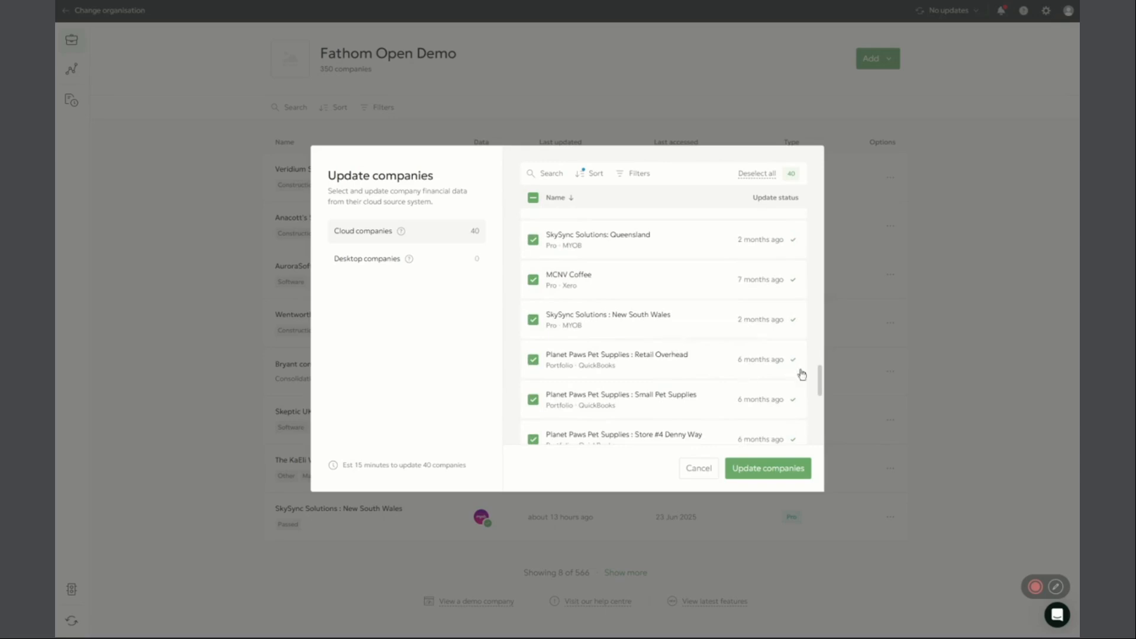
{"action": "left_click_drag", "start_coordinate": [819, 376], "coordinate": [857, 262]}
{"action": "scroll", "coordinate": [801, 311], "scroll_direction": "down", "scroll_amount": 5}
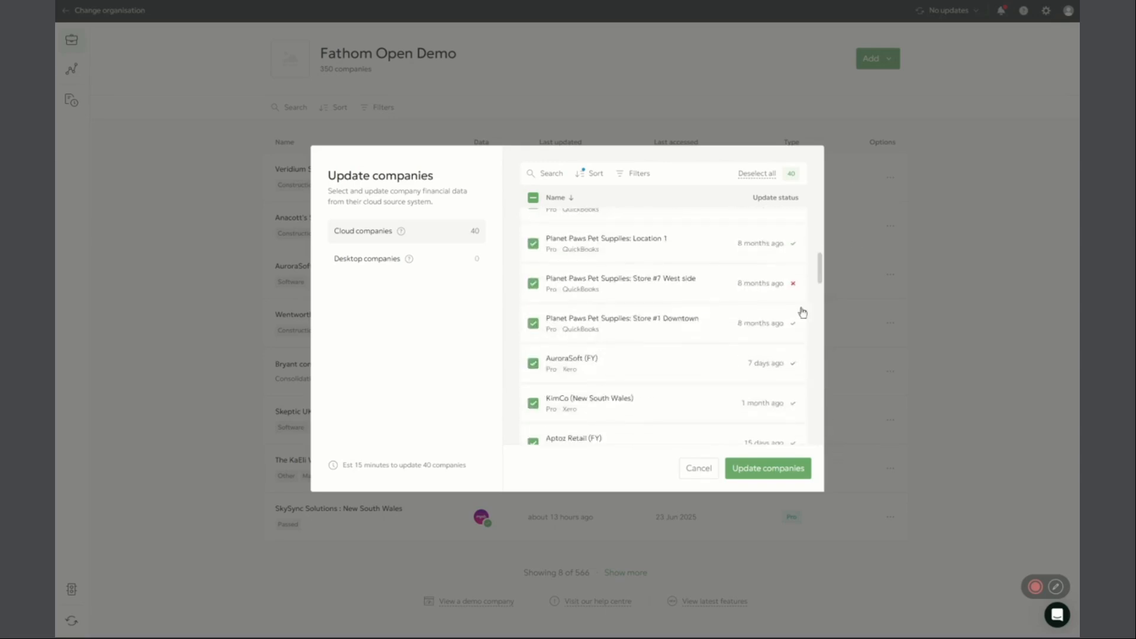
{"action": "scroll", "coordinate": [736, 357], "scroll_direction": "up", "scroll_amount": 3}
{"action": "left_click", "coordinate": [743, 469]}
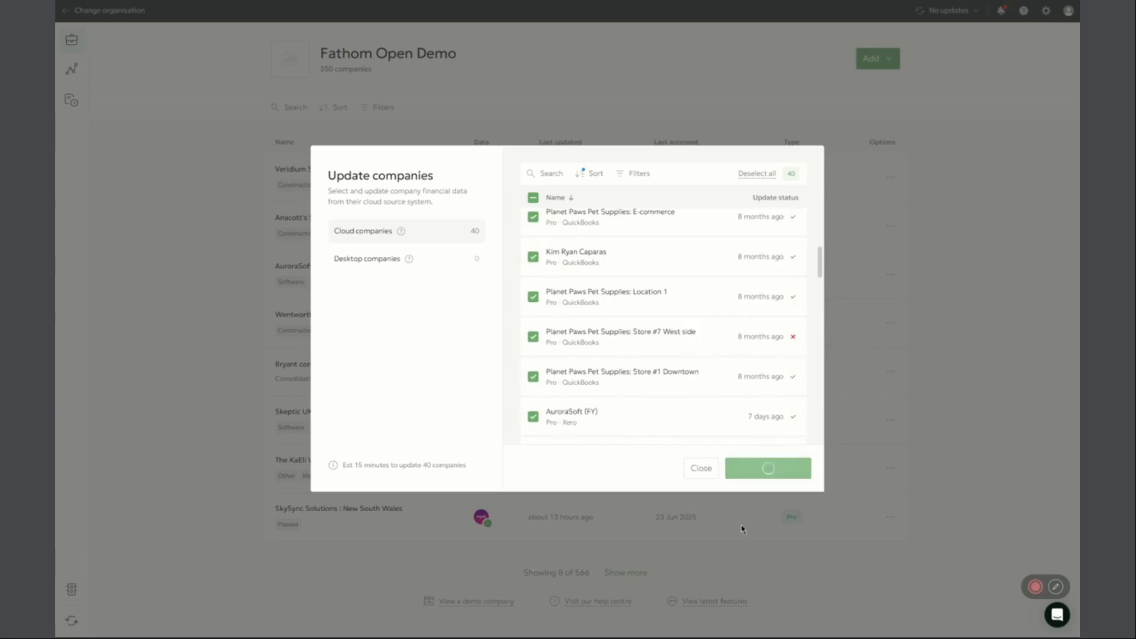
{"action": "left_click", "coordinate": [806, 166]}
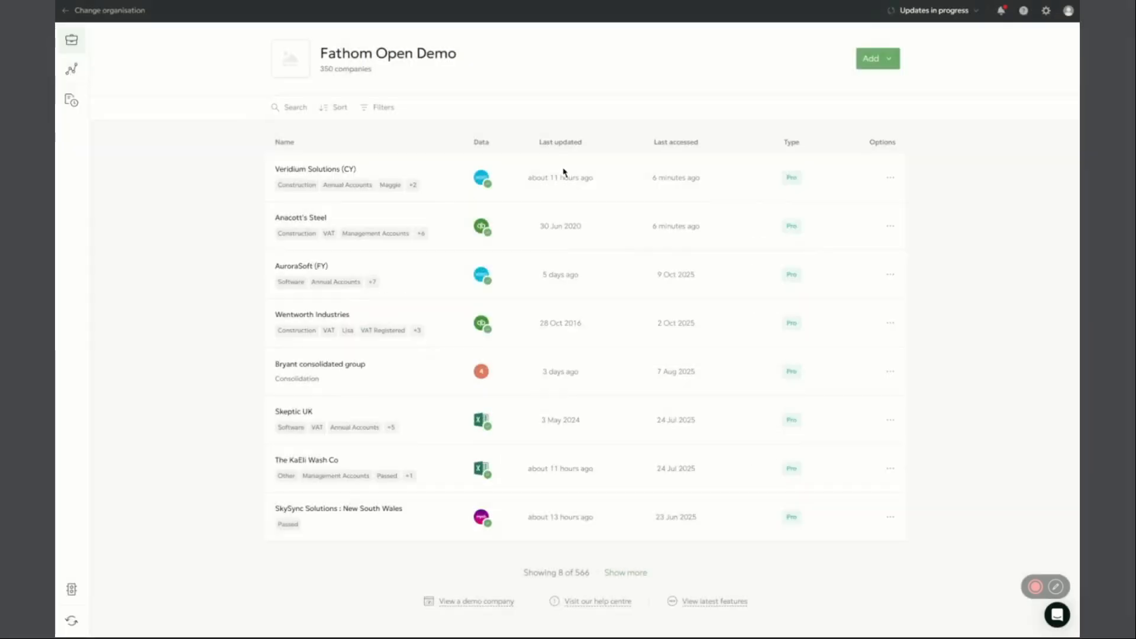
Open the Insights Dashboard and review which metric columns are selected for it
{"action": "left_click", "coordinate": [72, 69]}
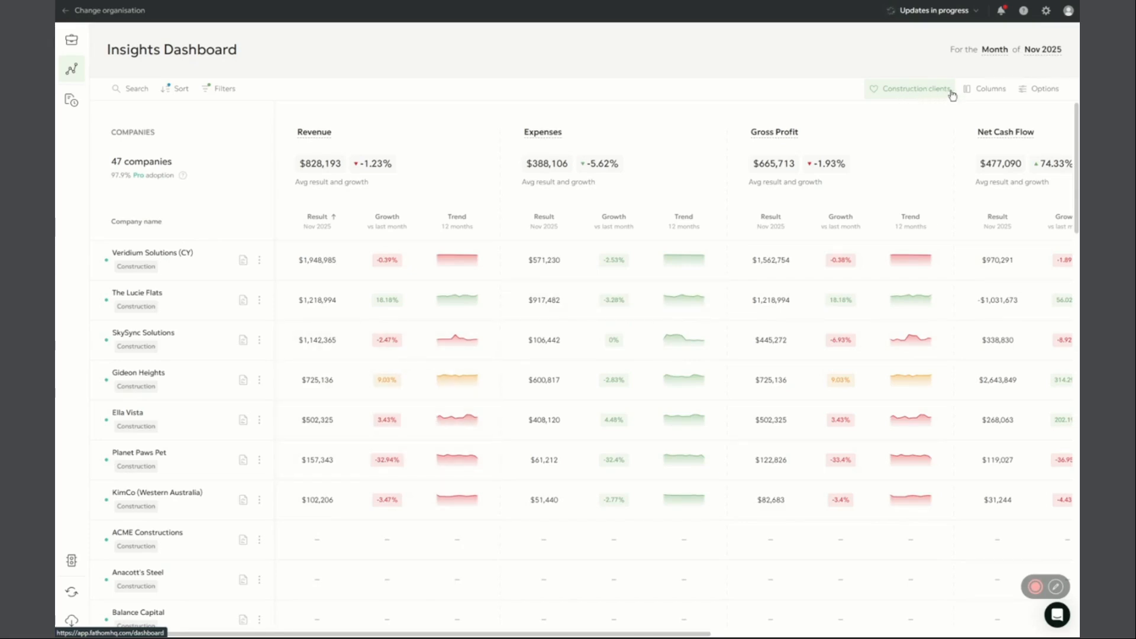
{"action": "left_click", "coordinate": [980, 94]}
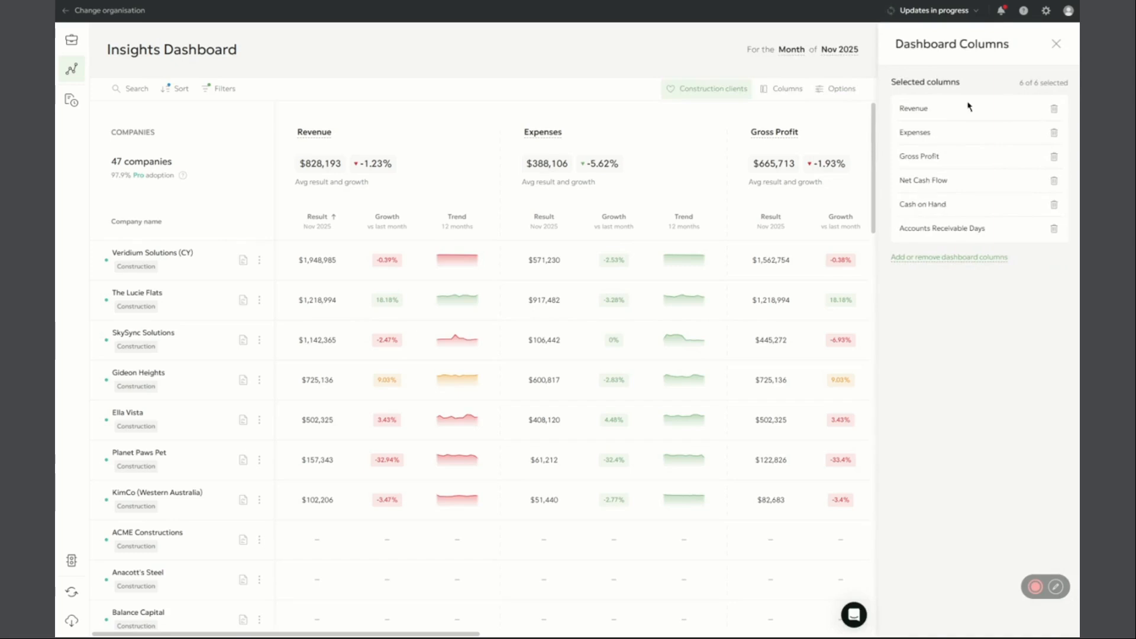
{"action": "left_click", "coordinate": [1057, 45]}
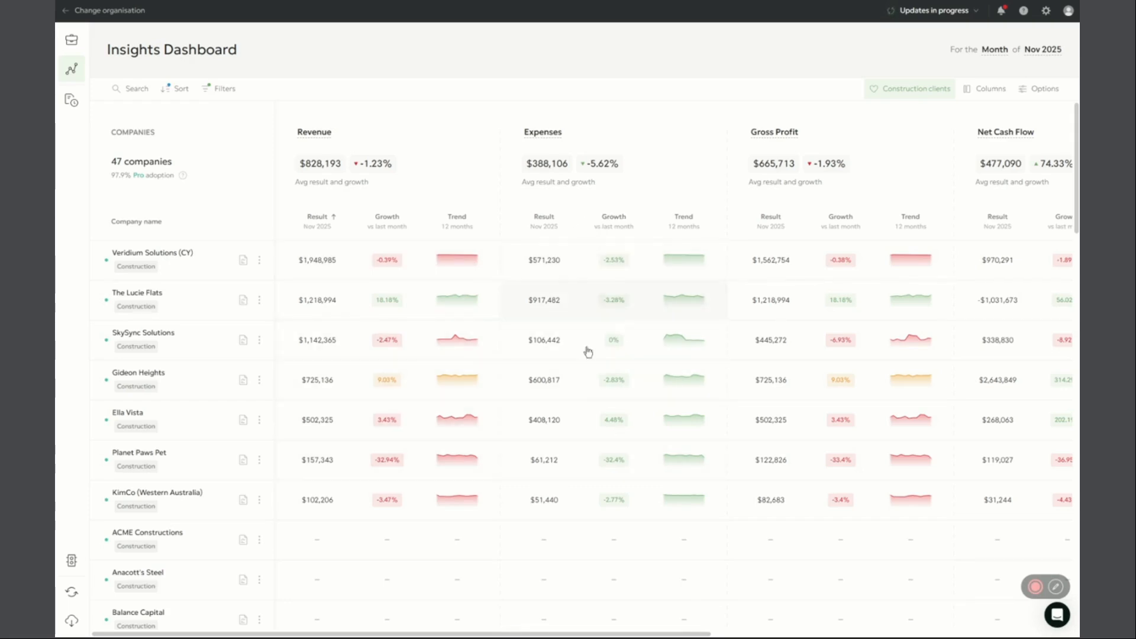
Review the metric thresholds of the Client Manager collection in the Threshold Manager
{"action": "left_click", "coordinate": [71, 561]}
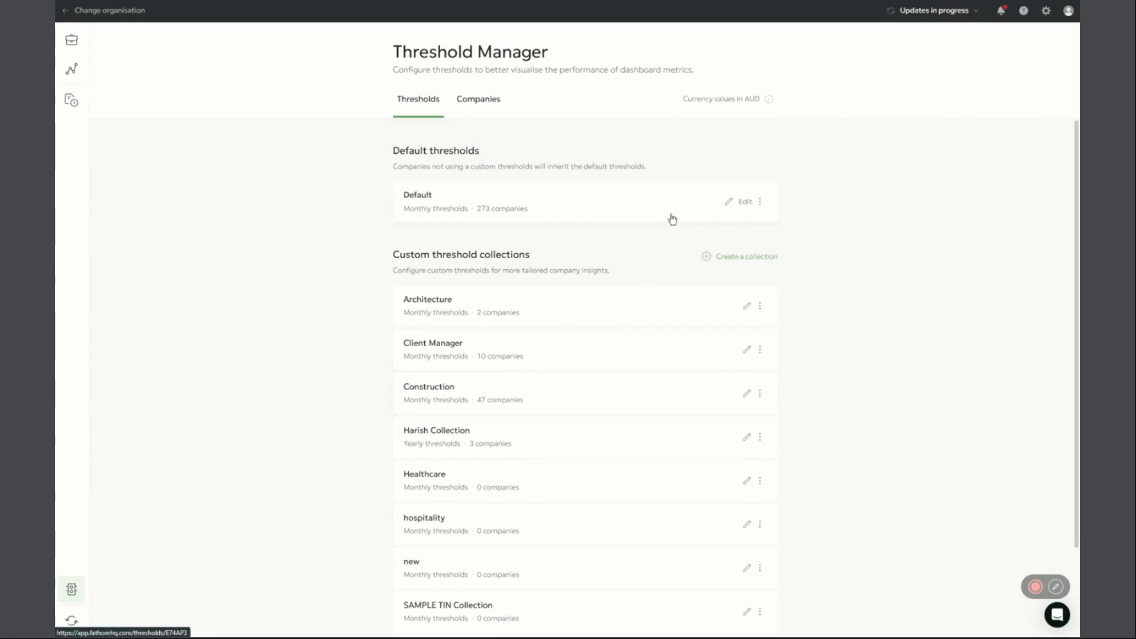
{"action": "left_click", "coordinate": [663, 352]}
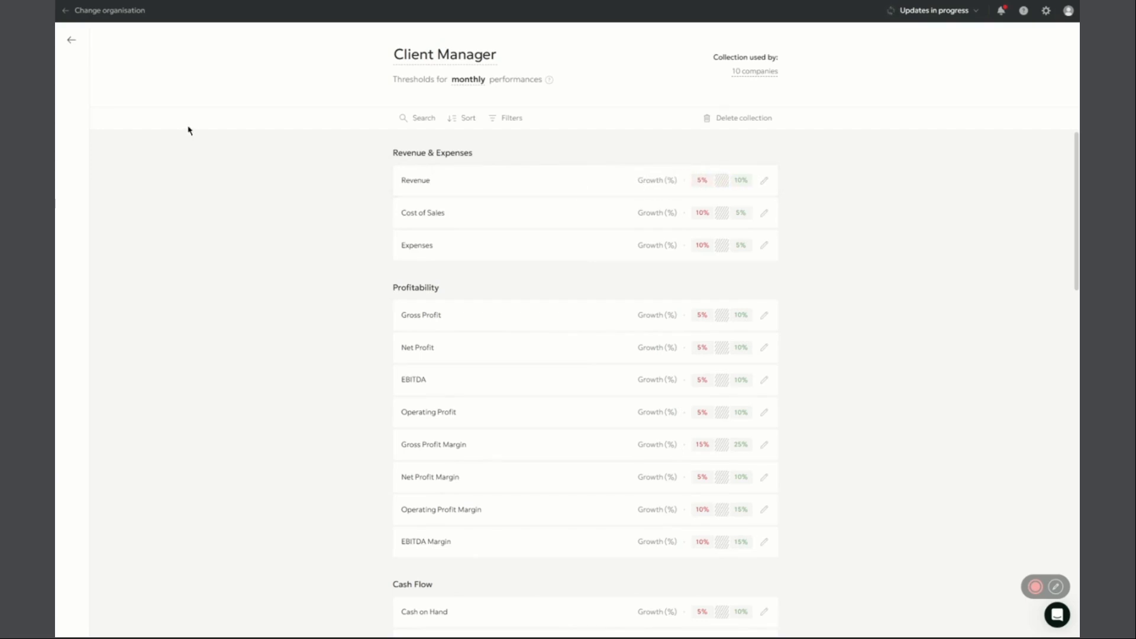
{"action": "left_click", "coordinate": [71, 41]}
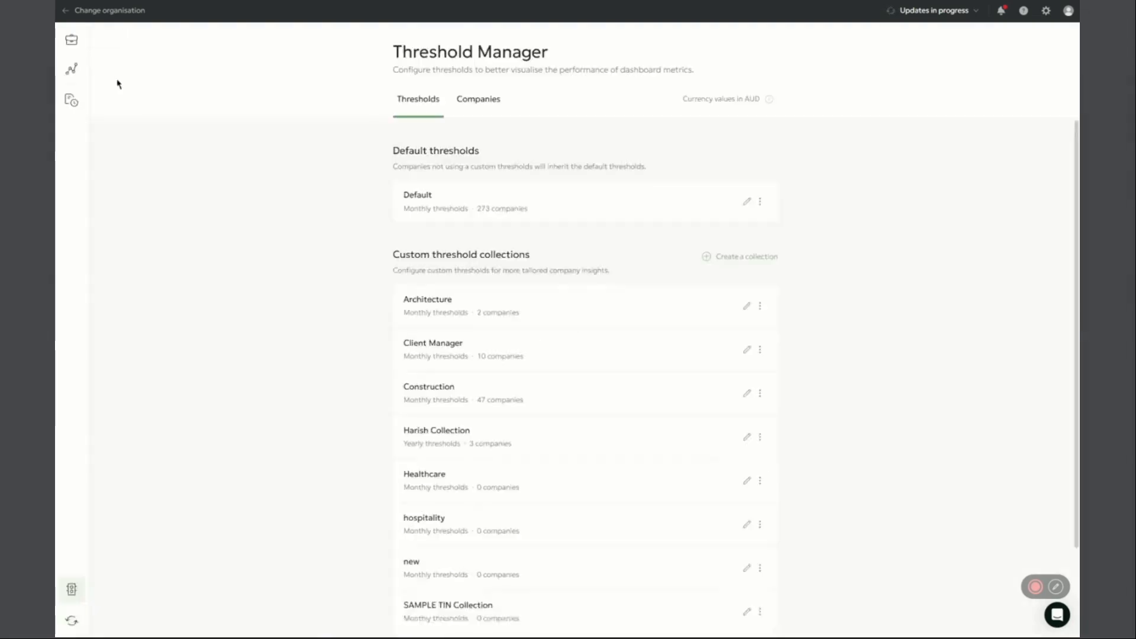
Drill down into Veridium Solutions (CY)'s revenue from the Insights Dashboard and add Cost of Sales as the comparison metric
{"action": "left_click", "coordinate": [72, 69]}
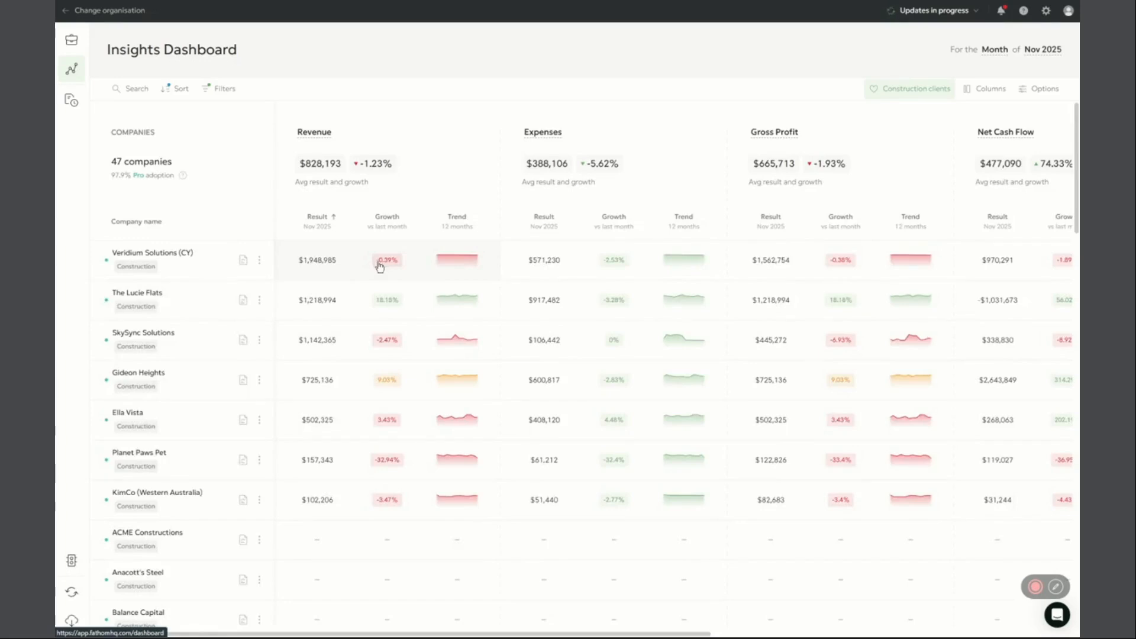
{"action": "left_click", "coordinate": [380, 260]}
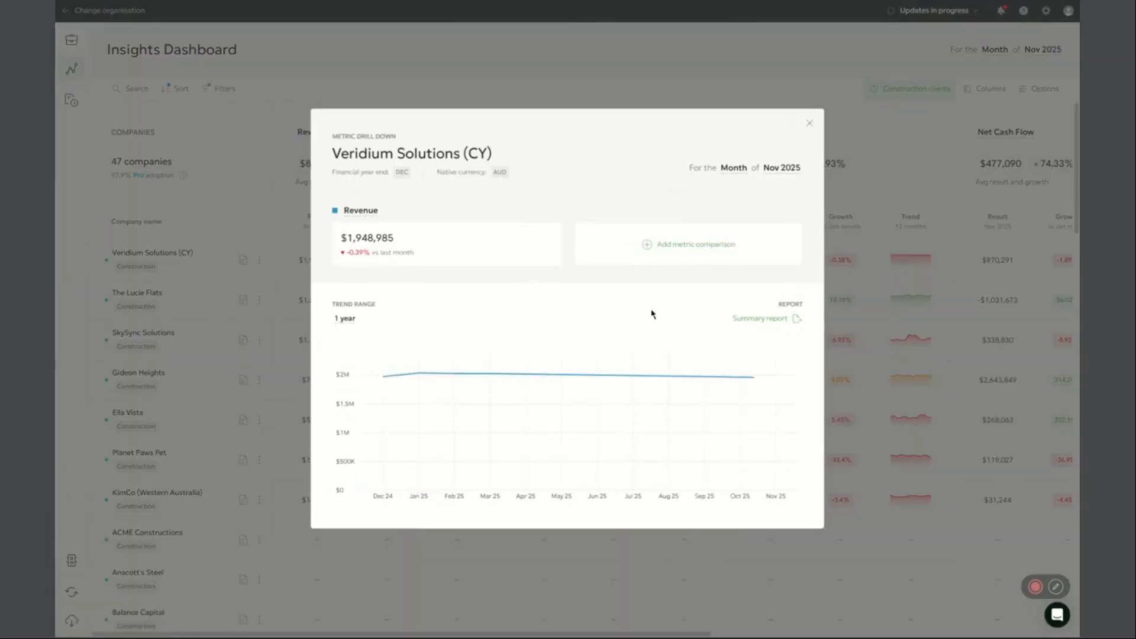
{"action": "left_click", "coordinate": [364, 217]}
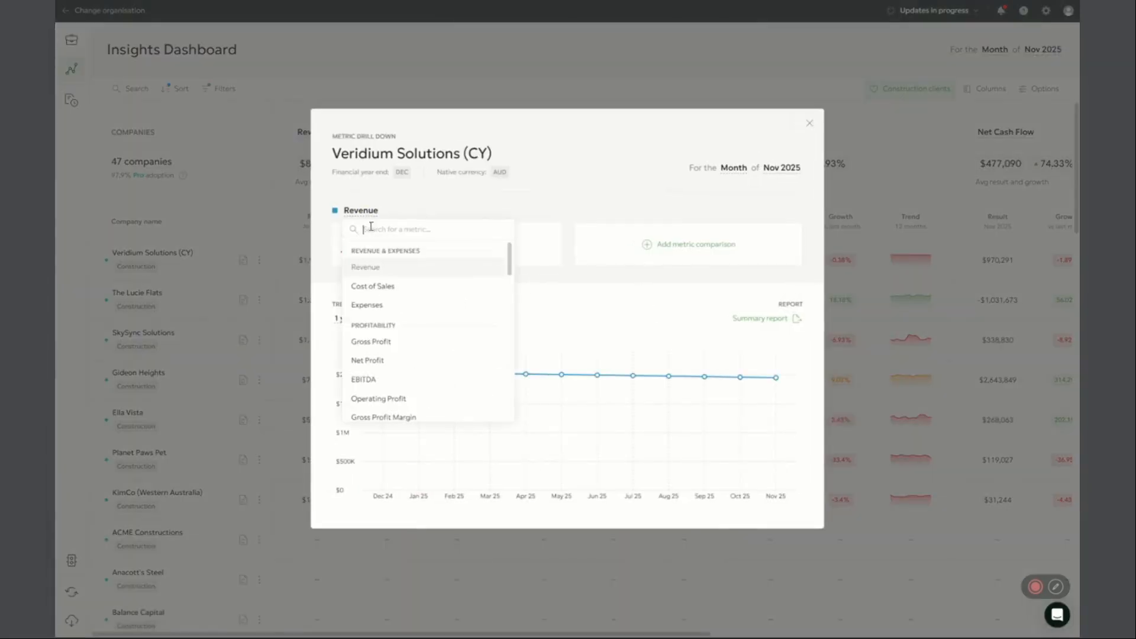
{"action": "left_click", "coordinate": [425, 197]}
{"action": "left_click", "coordinate": [663, 255]}
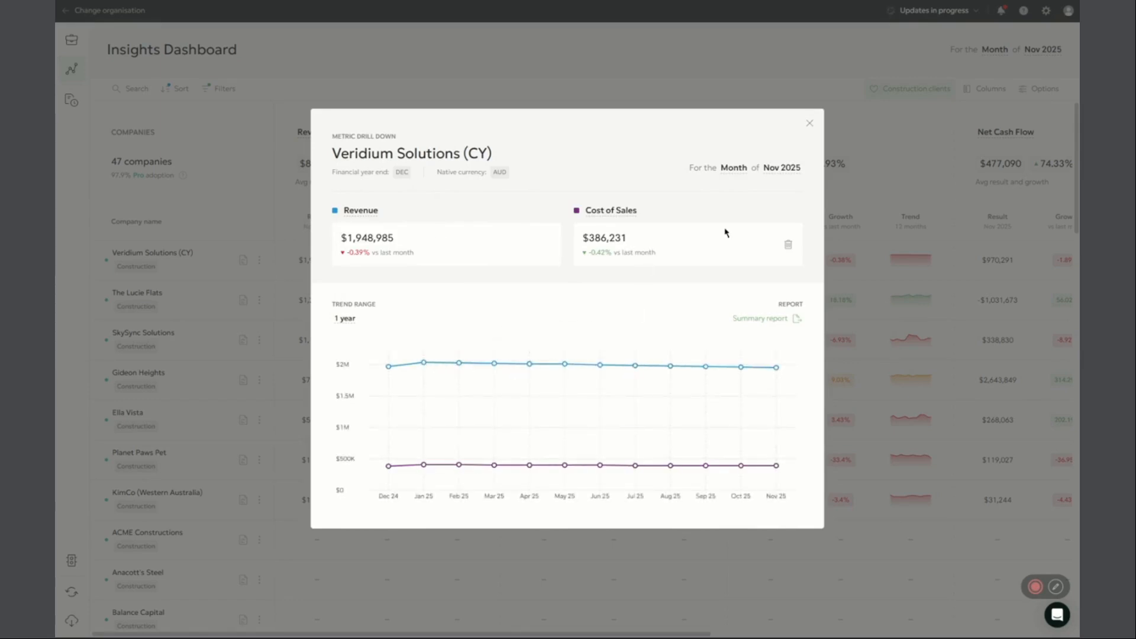
Open the Veridium Solutions (CY) summary report and add the Assets & Liabilities and Debt & Equity pages
{"action": "left_click", "coordinate": [763, 325]}
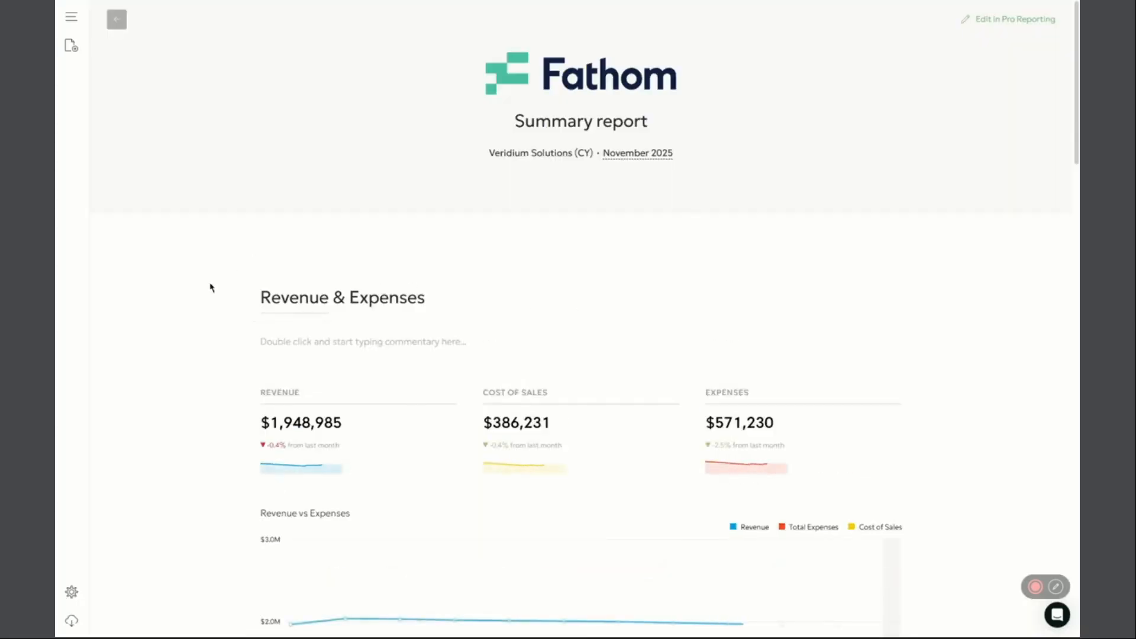
{"action": "scroll", "coordinate": [212, 319], "scroll_direction": "down", "scroll_amount": 2}
{"action": "left_click", "coordinate": [72, 47]}
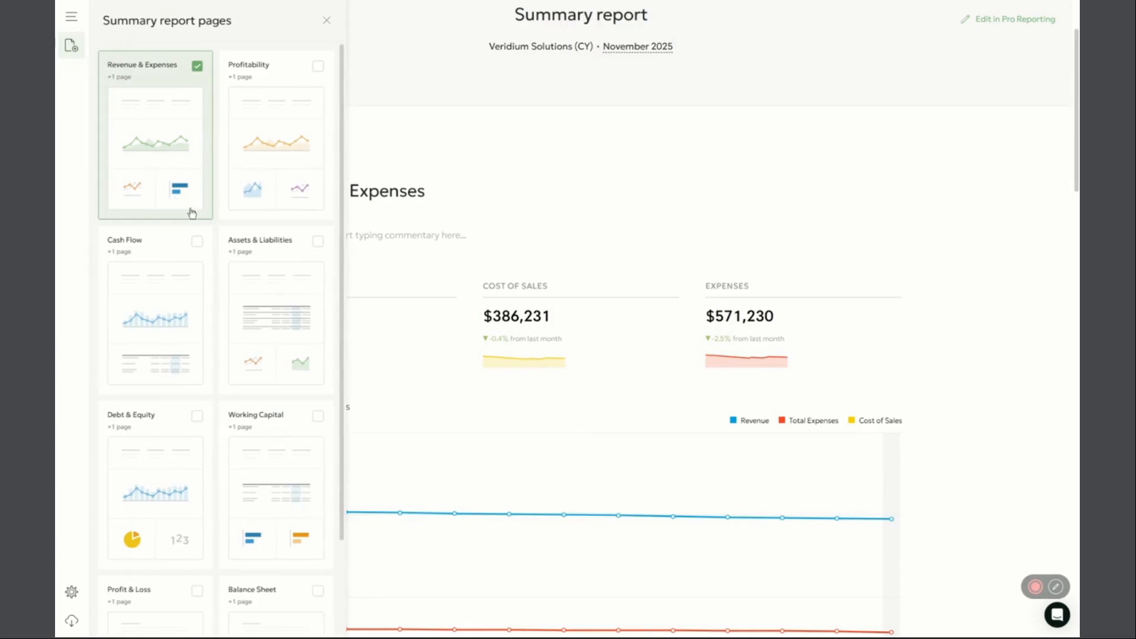
{"action": "left_click", "coordinate": [270, 331]}
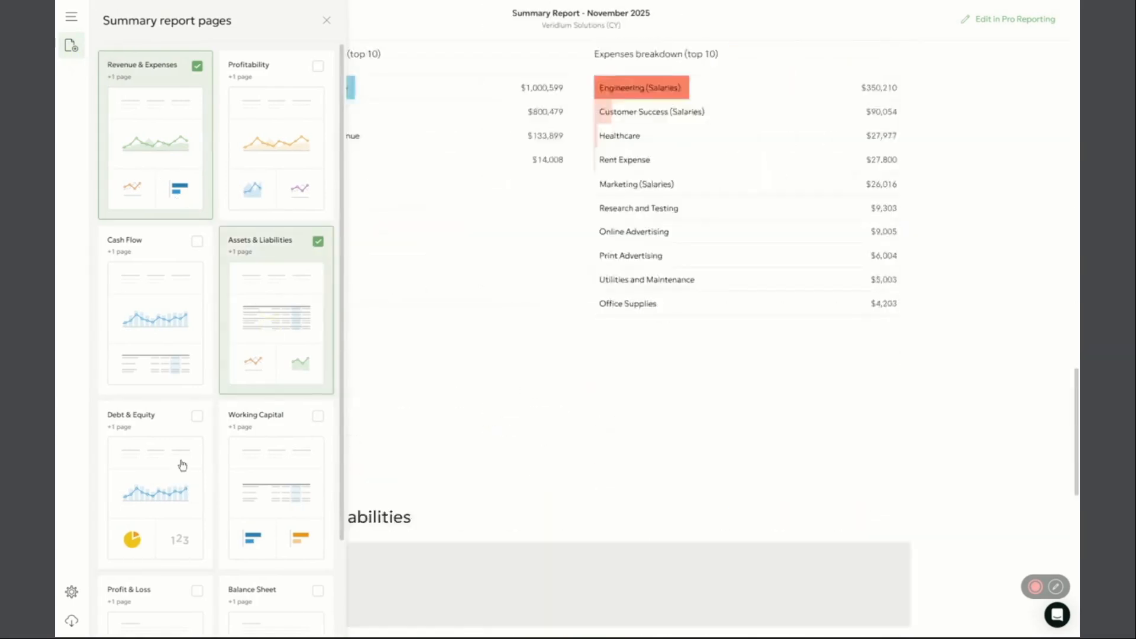
{"action": "left_click", "coordinate": [183, 454]}
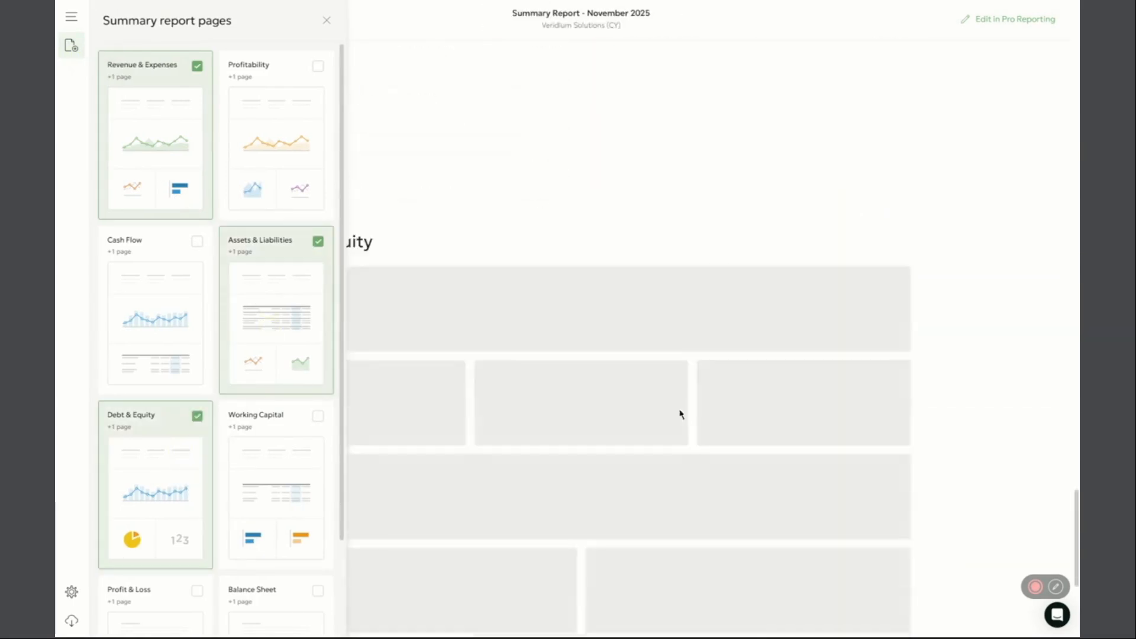
{"action": "left_click", "coordinate": [328, 20]}
Review the Debt & Equity, Assets & Liabilities and Revenue & Expenses pages of the report, and return to the Insights Dashboard
{"action": "scroll", "coordinate": [534, 368], "scroll_direction": "down", "scroll_amount": 3}
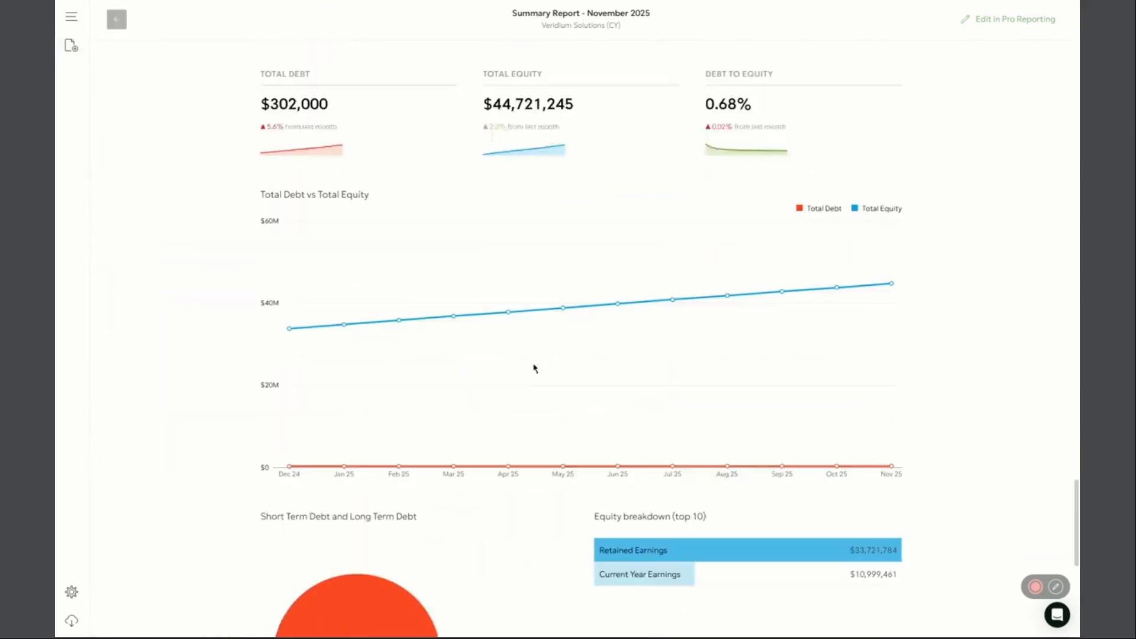
{"action": "scroll", "coordinate": [517, 368], "scroll_direction": "up", "scroll_amount": 3}
{"action": "scroll", "coordinate": [515, 403], "scroll_direction": "down", "scroll_amount": 10}
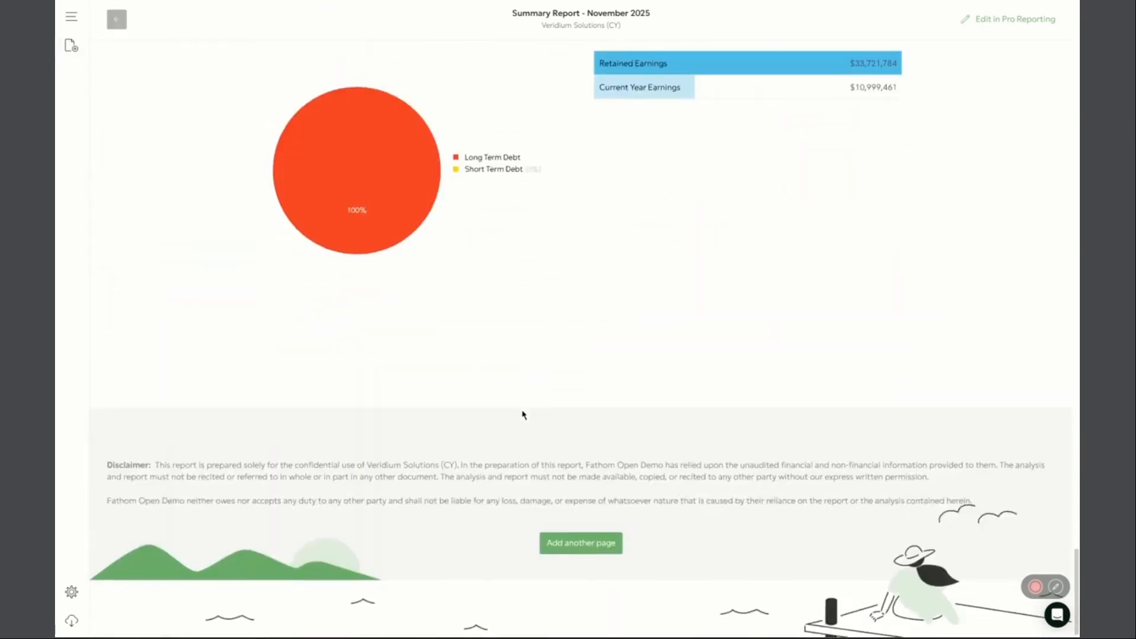
{"action": "scroll", "coordinate": [524, 413], "scroll_direction": "up", "scroll_amount": 8}
{"action": "scroll", "coordinate": [530, 416], "scroll_direction": "up", "scroll_amount": 20}
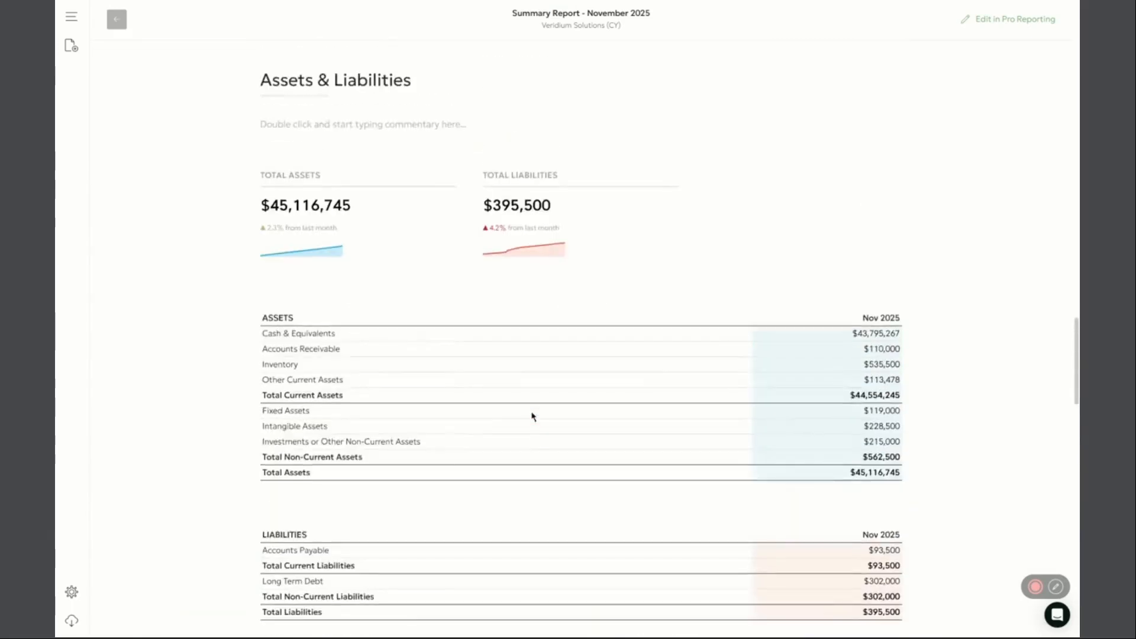
{"action": "scroll", "coordinate": [535, 419], "scroll_direction": "up", "scroll_amount": 8}
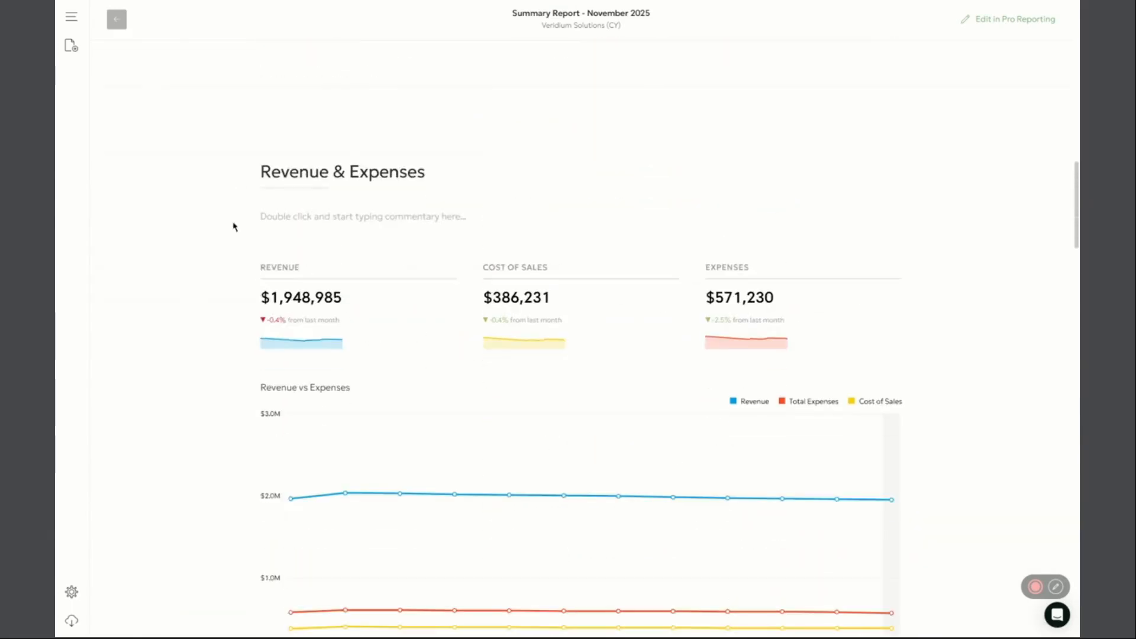
{"action": "left_click", "coordinate": [123, 23]}
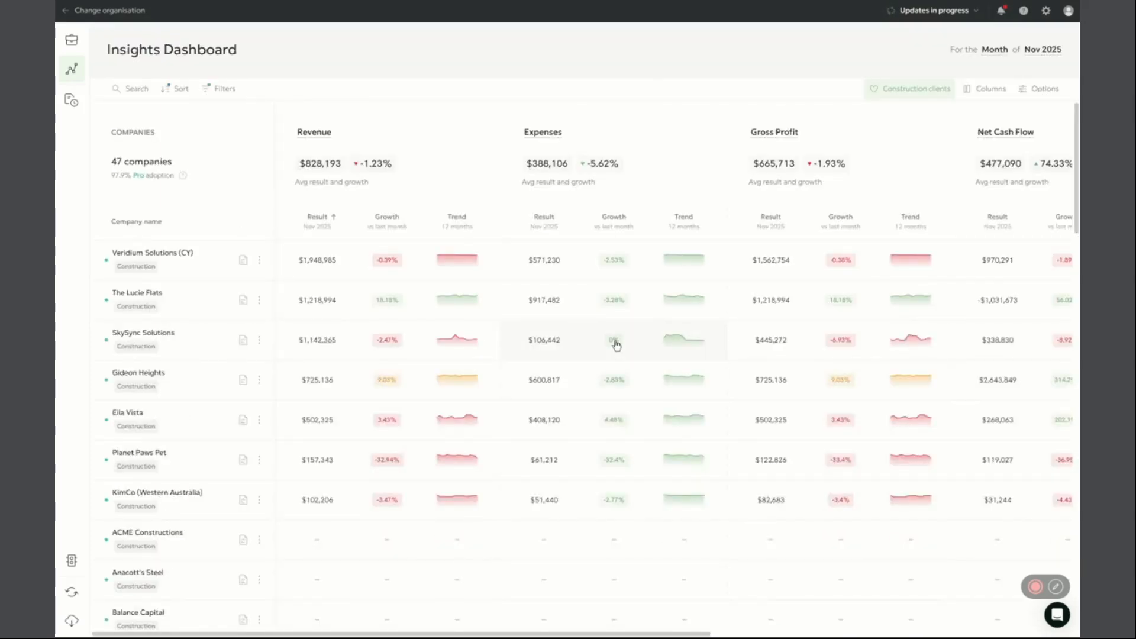
Check the dashboard's Excel download options without exporting, and open the list of saved dashboard views
{"action": "left_click", "coordinate": [72, 623]}
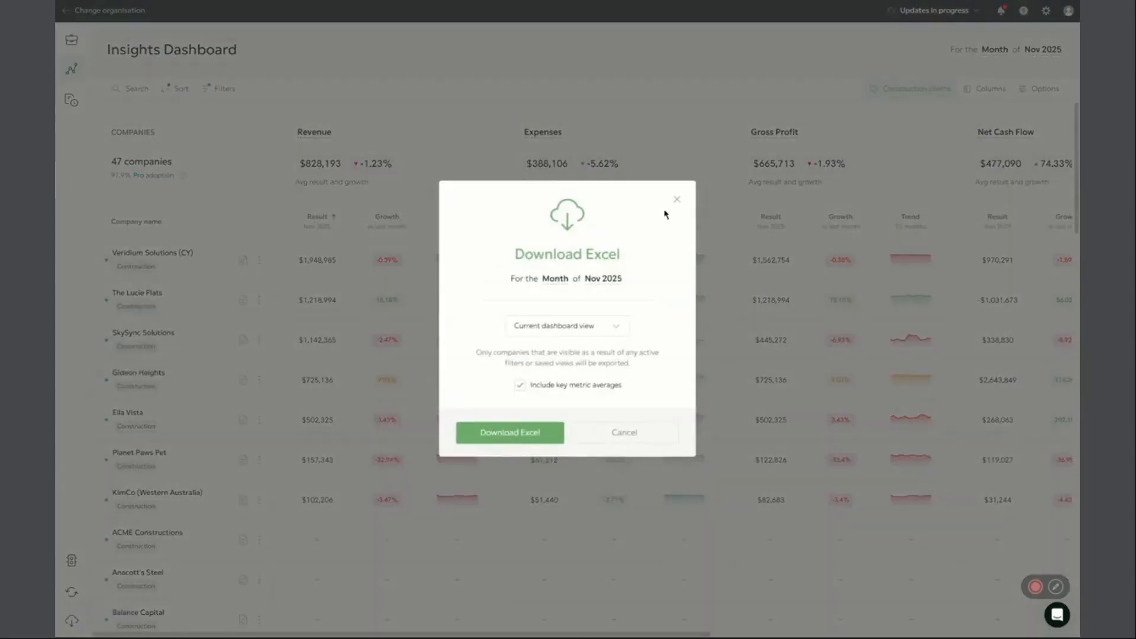
{"action": "left_click", "coordinate": [677, 199]}
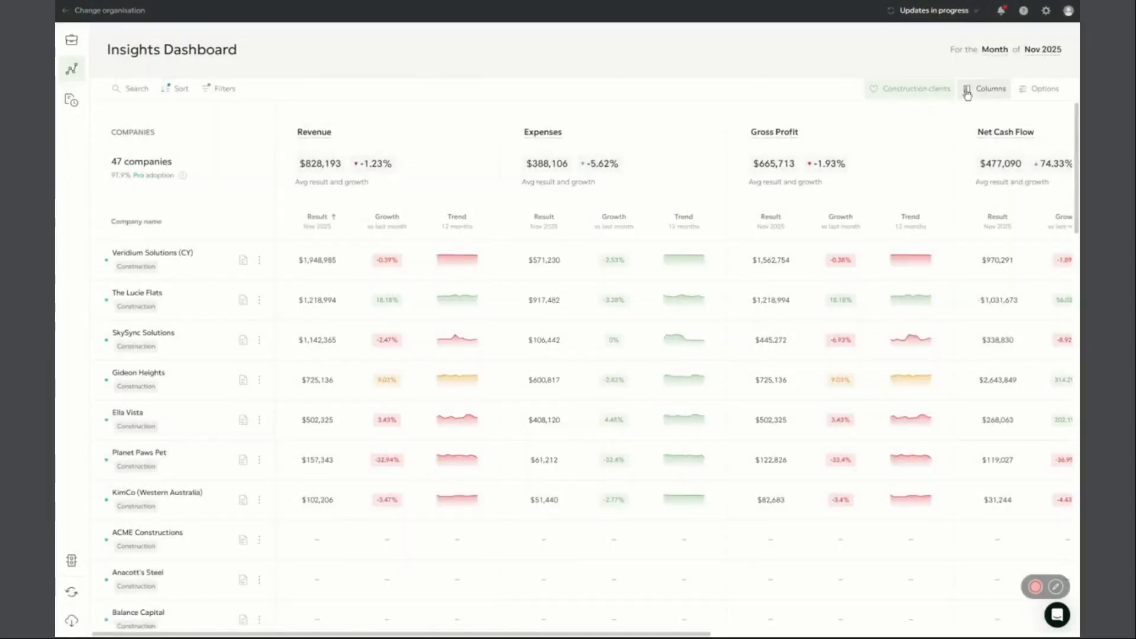
{"action": "left_click", "coordinate": [934, 89]}
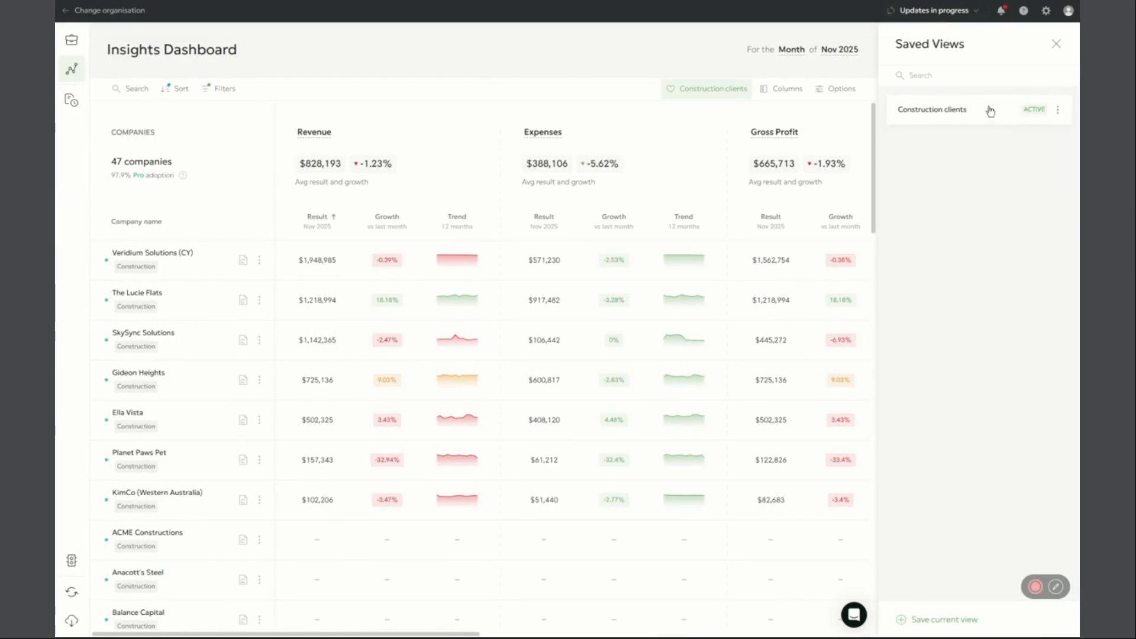
Close the saved views list and add the Profitability page to the Veridium Solutions (CY) summary report
{"action": "left_click", "coordinate": [1055, 44]}
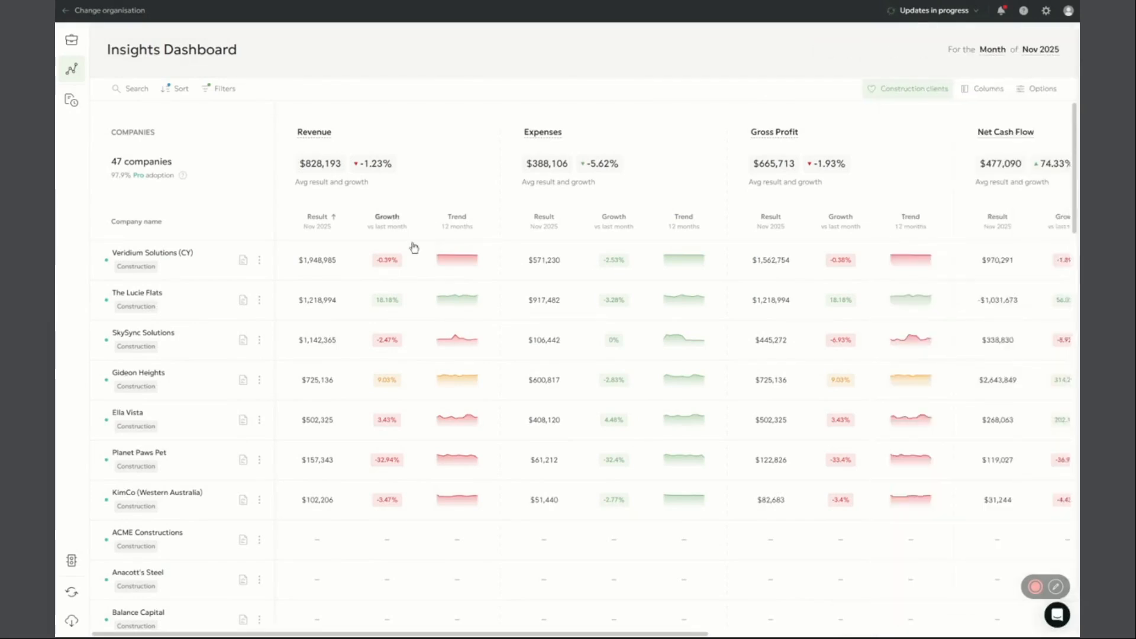
{"action": "left_click", "coordinate": [243, 260]}
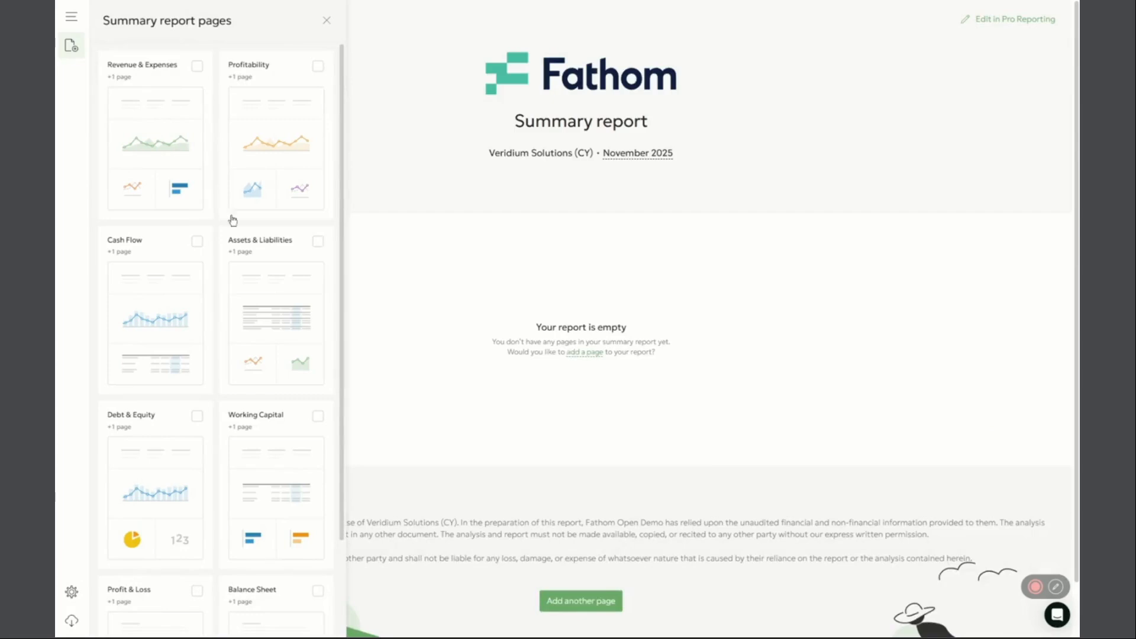
{"action": "left_click", "coordinate": [252, 170]}
{"action": "left_click", "coordinate": [328, 21]}
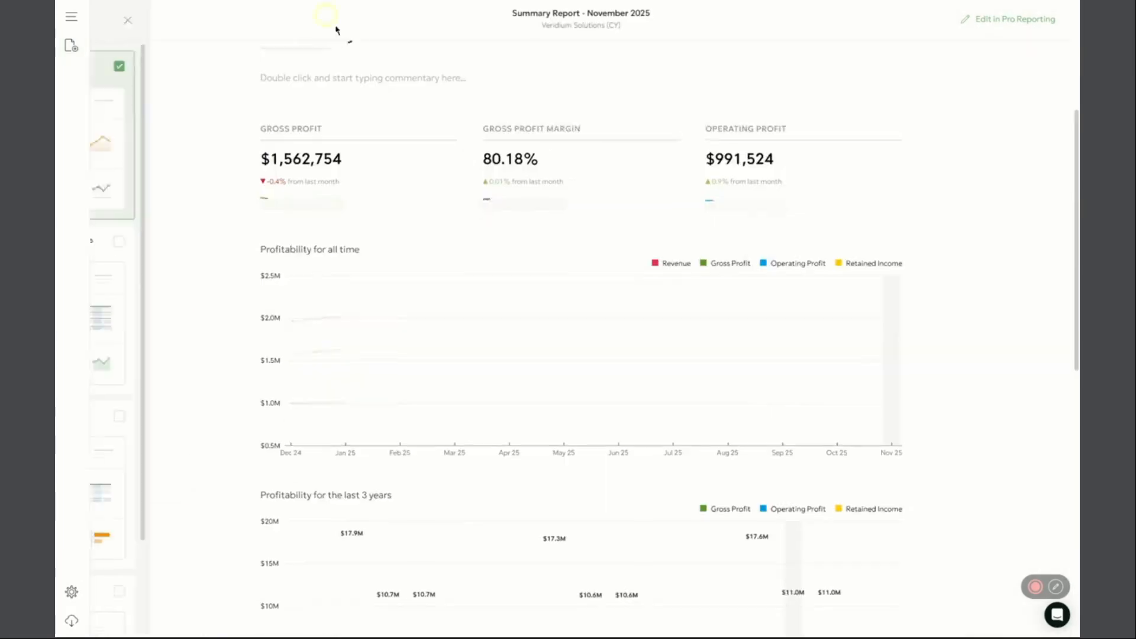
Open the commentary field on the Profitability page, review the page's charts, and leave the summary report
{"action": "double_click", "coordinate": [419, 181]}
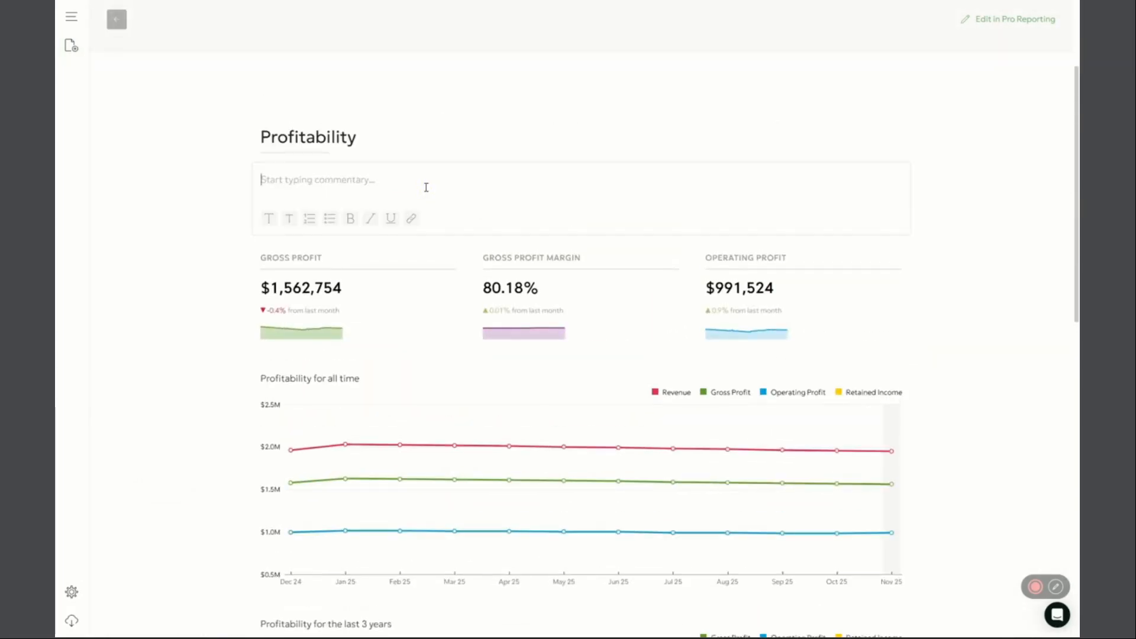
{"action": "scroll", "coordinate": [583, 419], "scroll_direction": "down", "scroll_amount": 3}
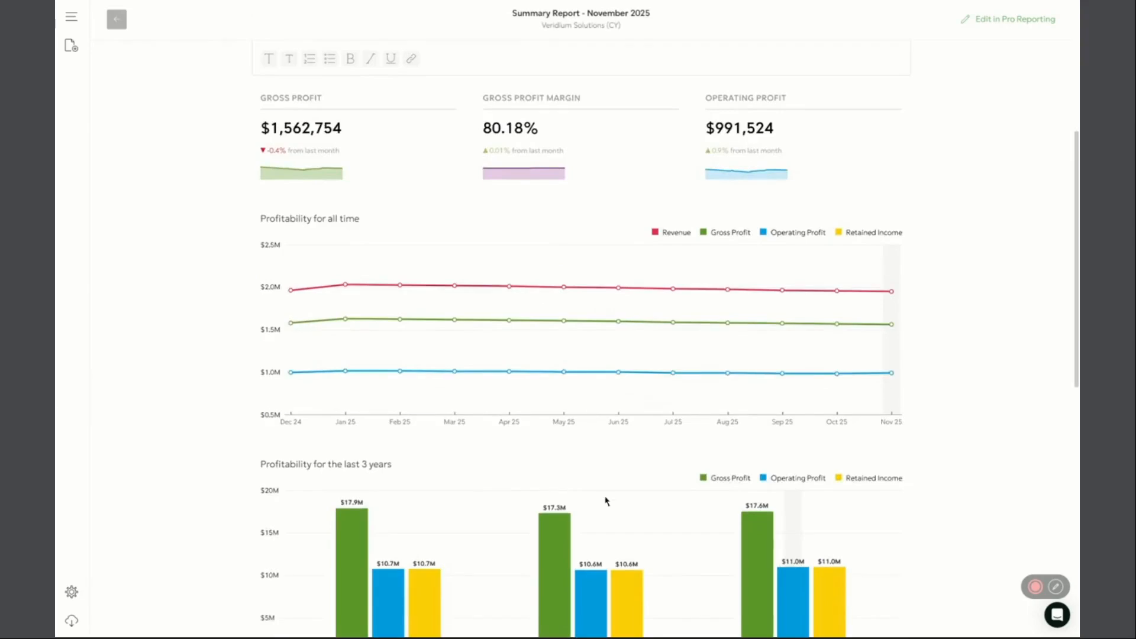
{"action": "scroll", "coordinate": [613, 431], "scroll_direction": "up", "scroll_amount": 4}
{"action": "left_click", "coordinate": [117, 19]}
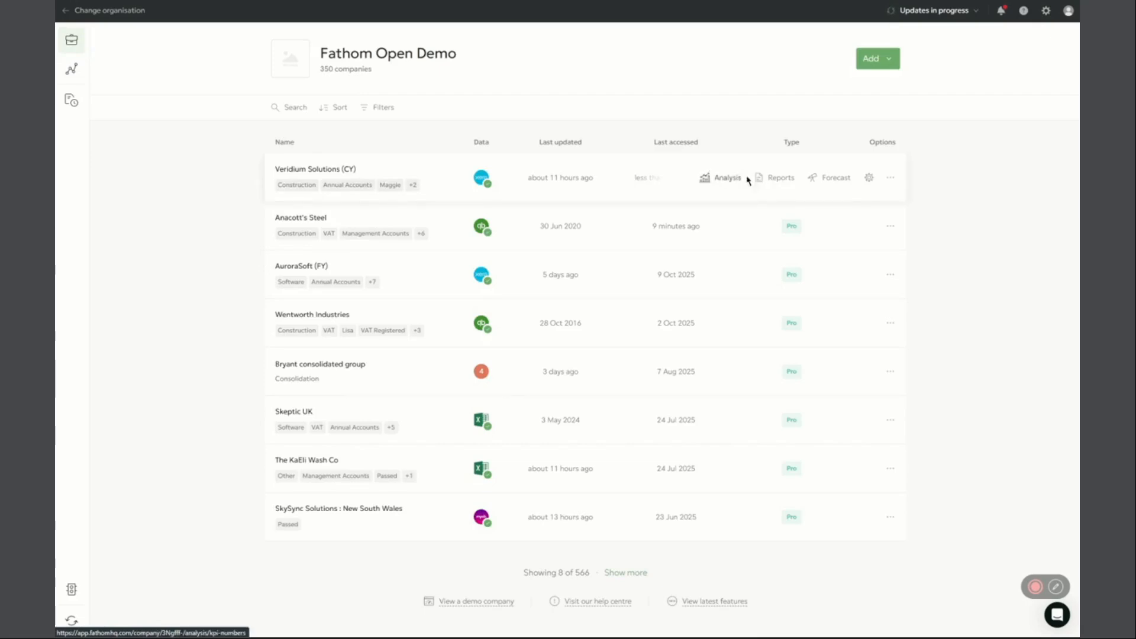
Create an unnamed portrait report from scratch for Veridium Solutions (CY), covering the month of Nov 2025
{"action": "left_click", "coordinate": [773, 179]}
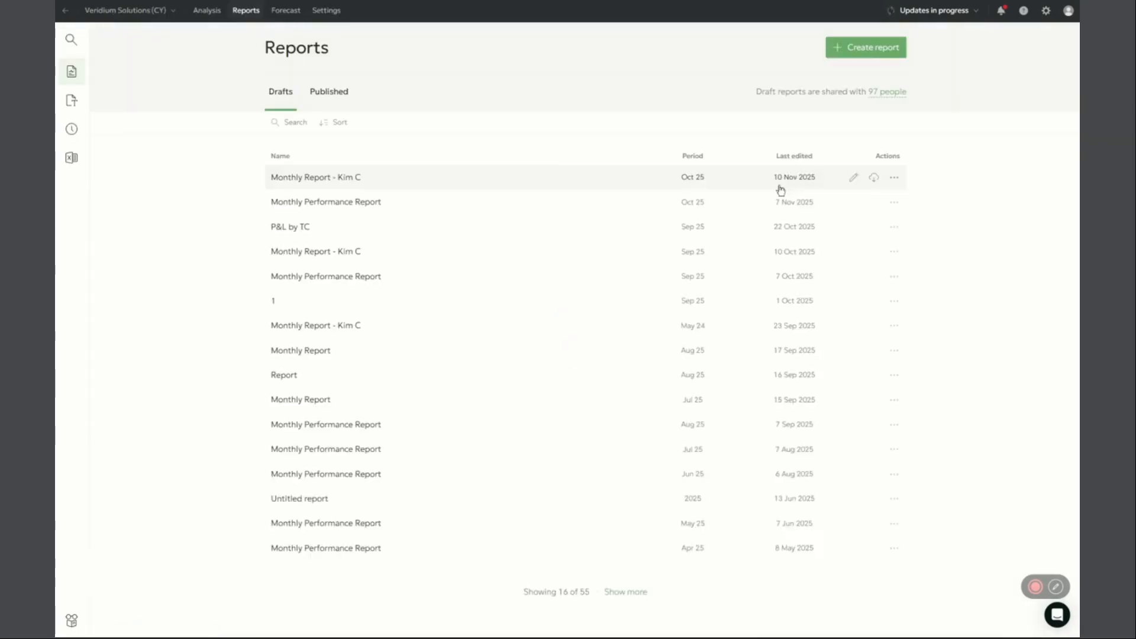
{"action": "left_click", "coordinate": [854, 47]}
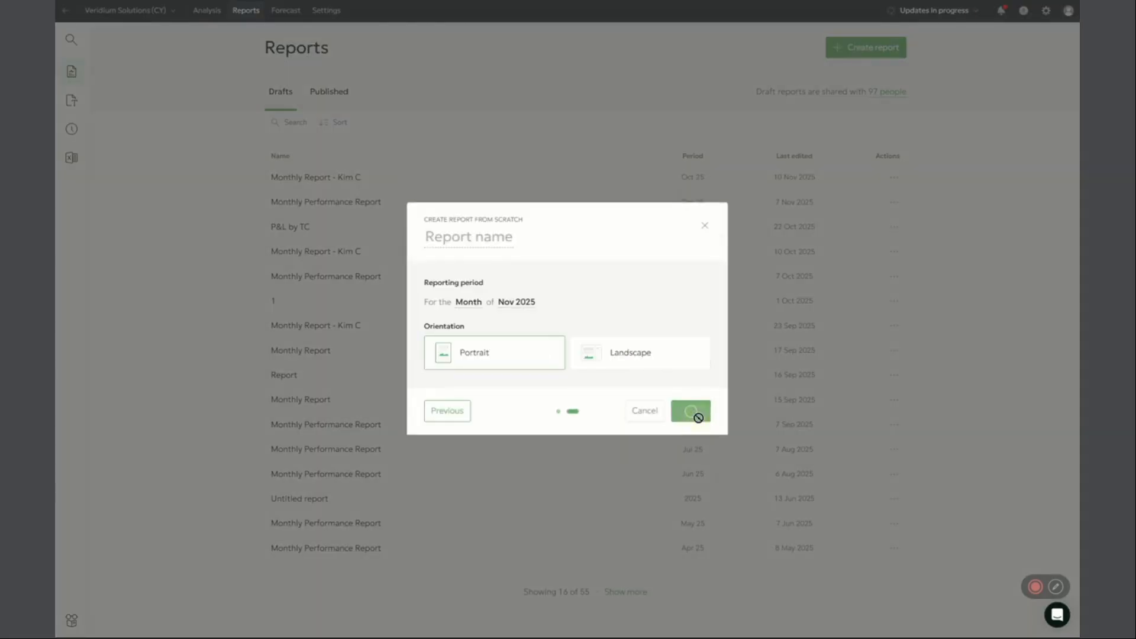
{"action": "left_click", "coordinate": [695, 411]}
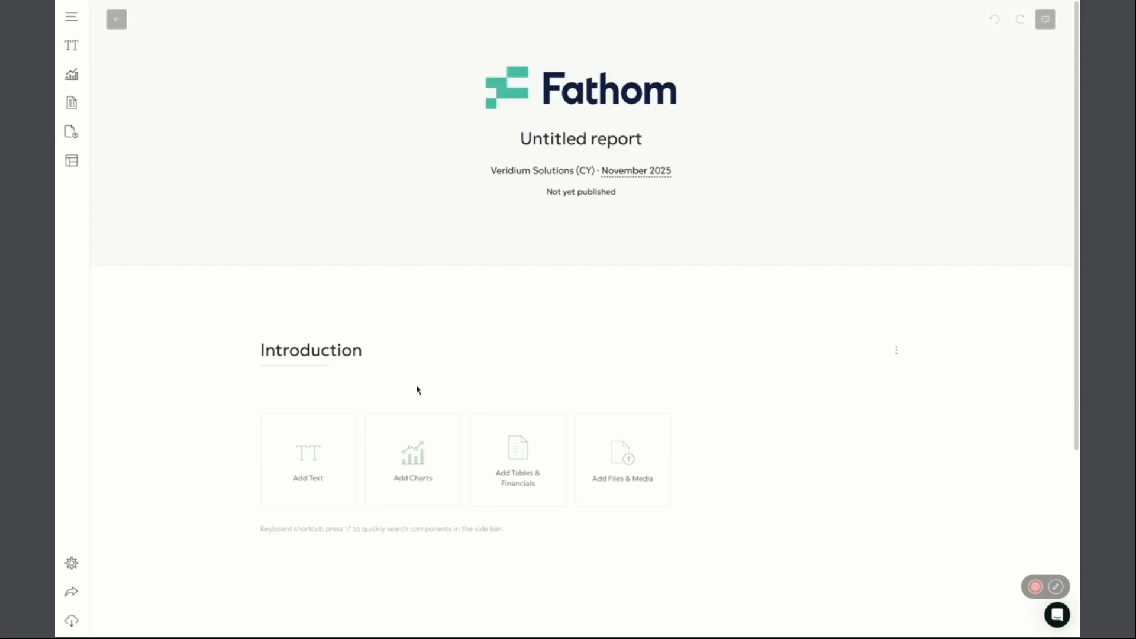
{"action": "scroll", "coordinate": [211, 358], "scroll_direction": "down", "scroll_amount": 3}
{"action": "scroll", "coordinate": [213, 361], "scroll_direction": "up", "scroll_amount": 3}
{"action": "scroll", "coordinate": [216, 373], "scroll_direction": "down", "scroll_amount": 1}
Check the report's files and media options, including the image upload dialog, without uploading an image
{"action": "left_click", "coordinate": [620, 424]}
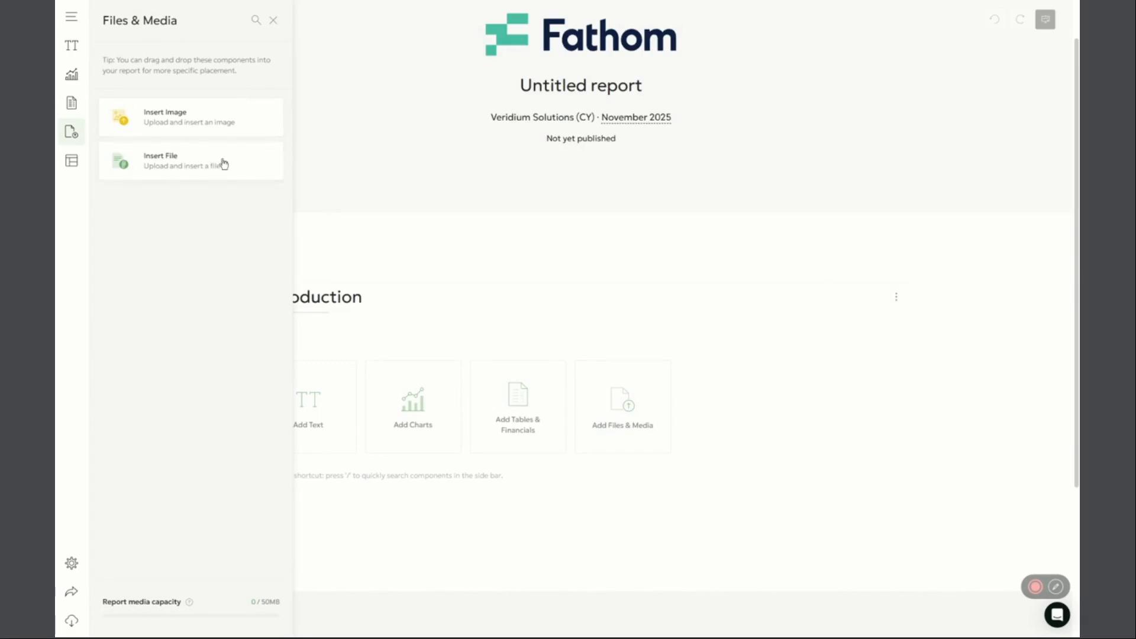
{"action": "left_click", "coordinate": [476, 349]}
{"action": "scroll", "coordinate": [550, 388], "scroll_direction": "down", "scroll_amount": 4}
{"action": "scroll", "coordinate": [538, 371], "scroll_direction": "up", "scroll_amount": 4}
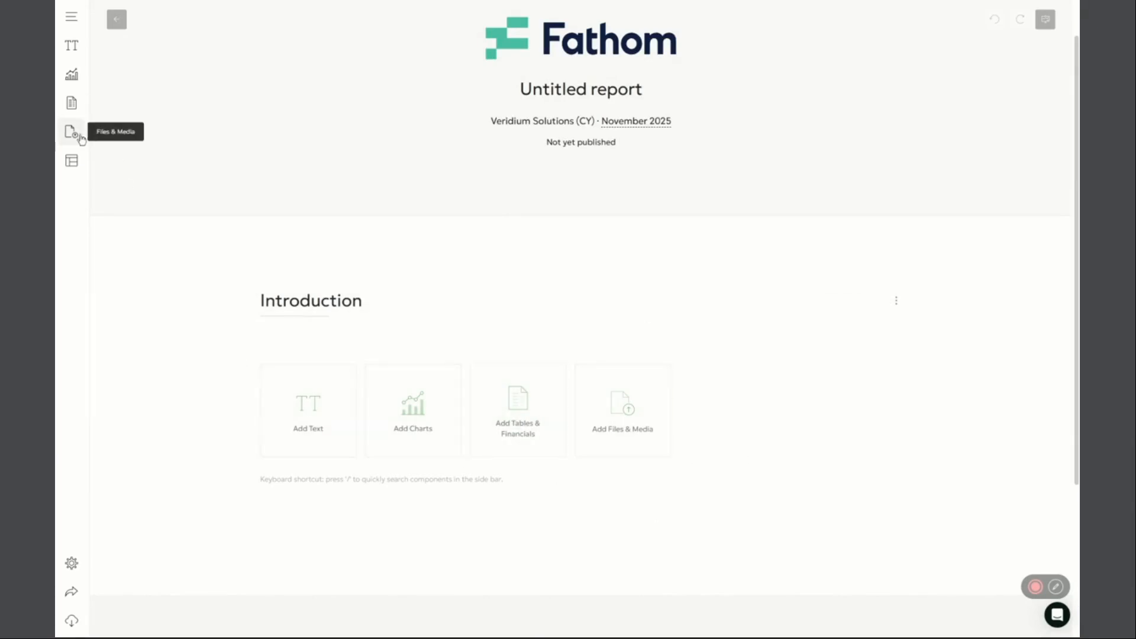
{"action": "left_click", "coordinate": [72, 132]}
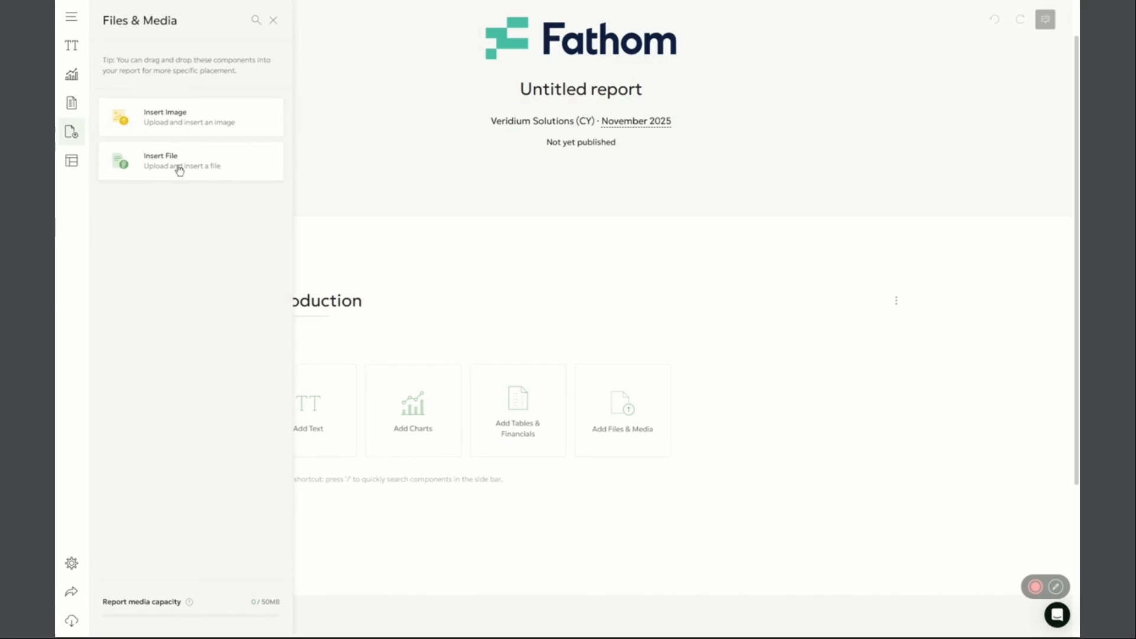
{"action": "left_click", "coordinate": [177, 126]}
{"action": "left_click", "coordinate": [671, 213]}
Select Test Exponent Work - AuroraSoft (May 2025).pdf to check the file insertion options, discard the upload, and return to the reports list
{"action": "left_click", "coordinate": [210, 172]}
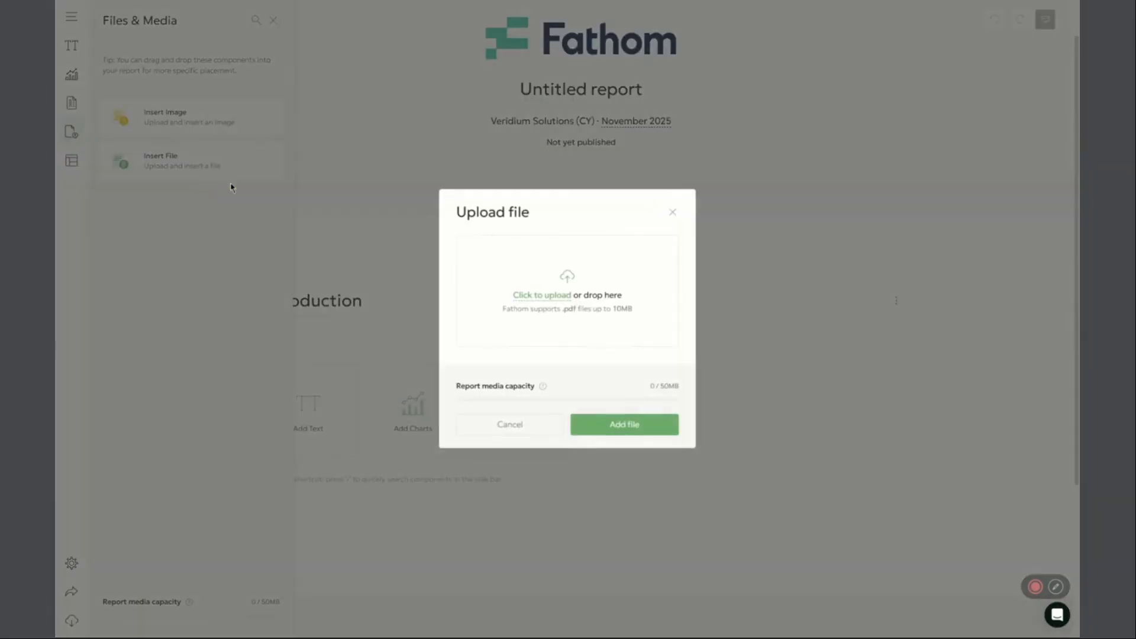
{"action": "left_click", "coordinate": [547, 296]}
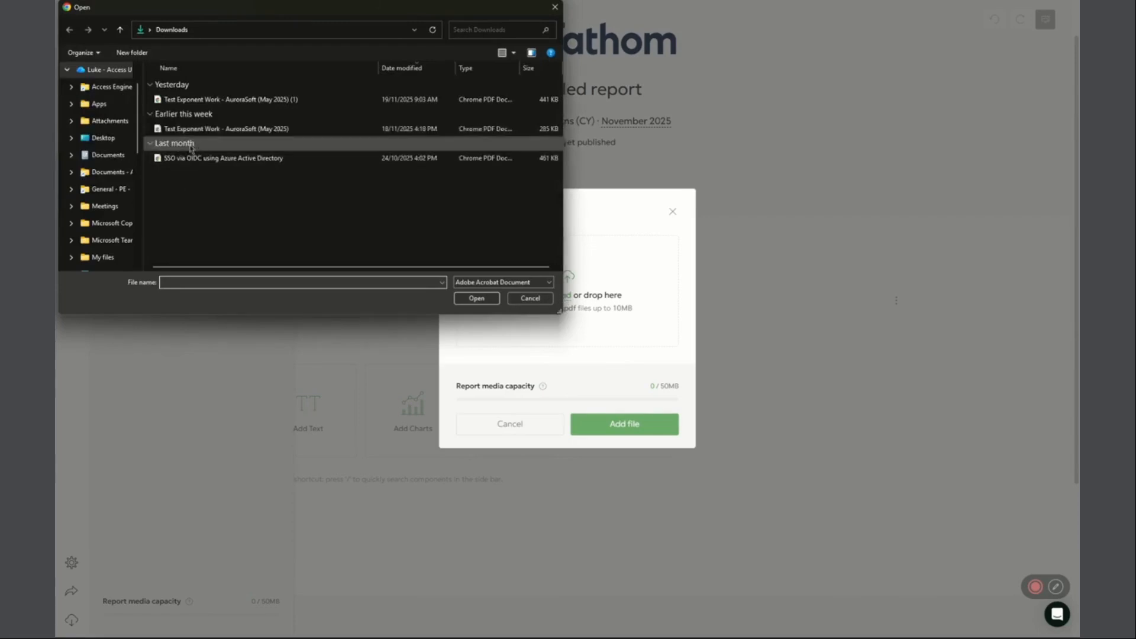
{"action": "left_click", "coordinate": [224, 130]}
{"action": "double_click", "coordinate": [225, 130]}
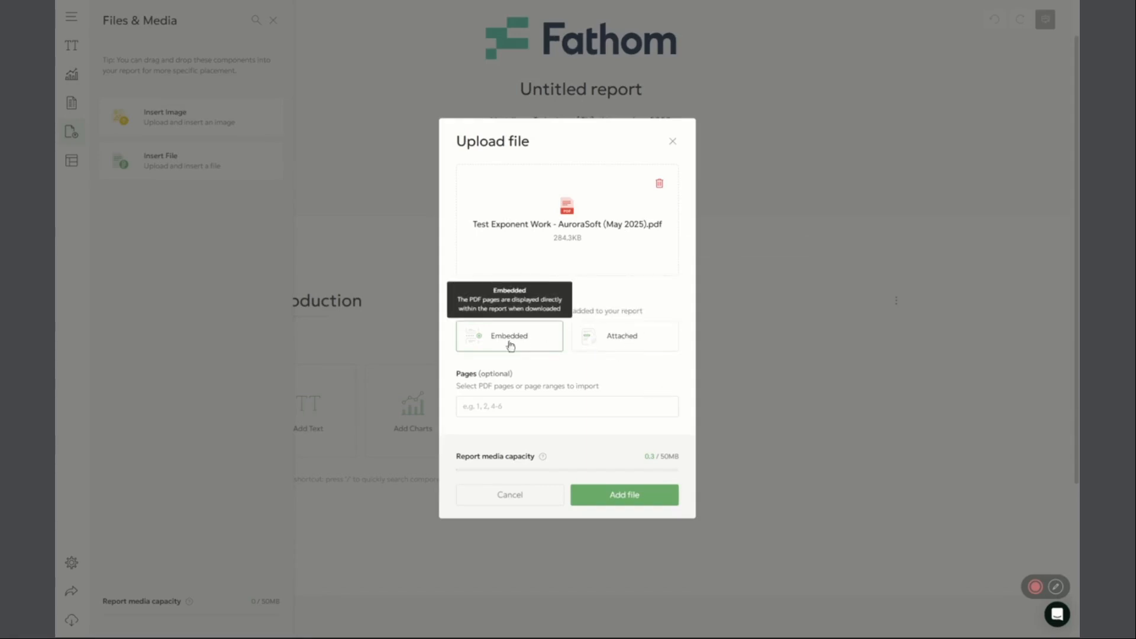
{"action": "left_click", "coordinate": [673, 142]}
{"action": "left_click", "coordinate": [273, 20]}
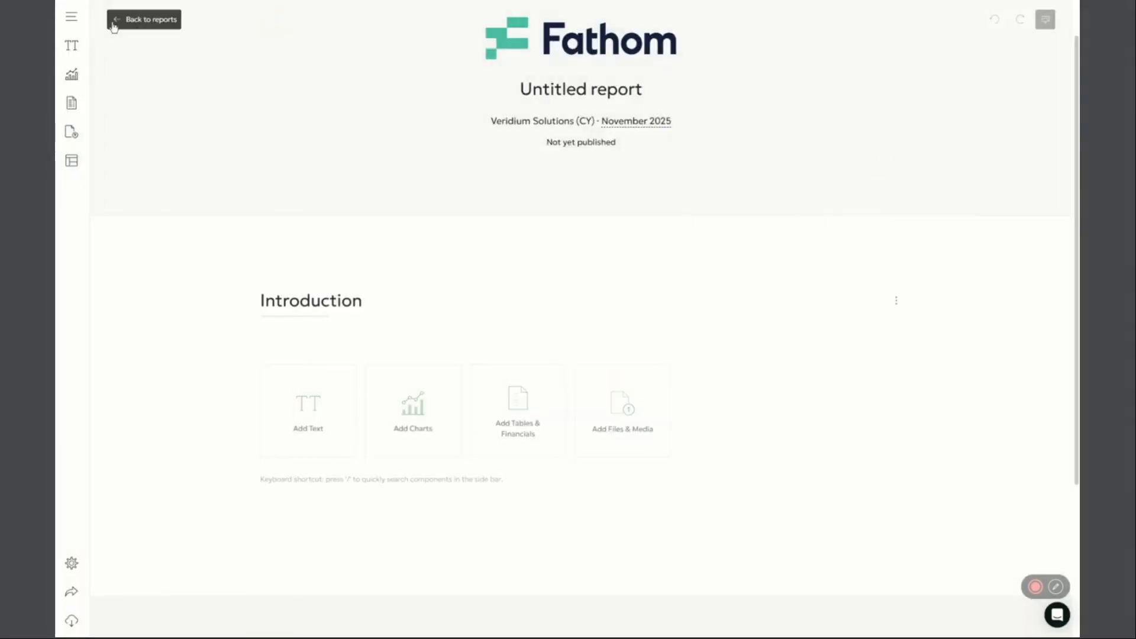
{"action": "left_click", "coordinate": [115, 24]}
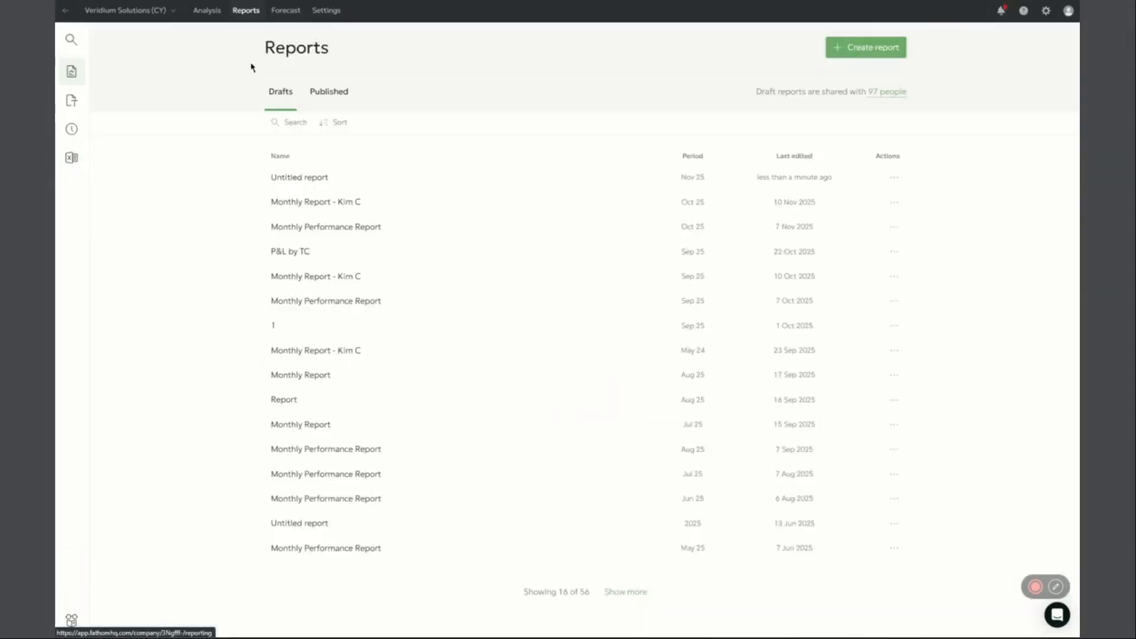
Create a forecast snapshot named Snapshot from the Baseline scenario, rolling from Nov 2025 and covering Dec 2025 to Nov 2026
{"action": "left_click", "coordinate": [285, 19]}
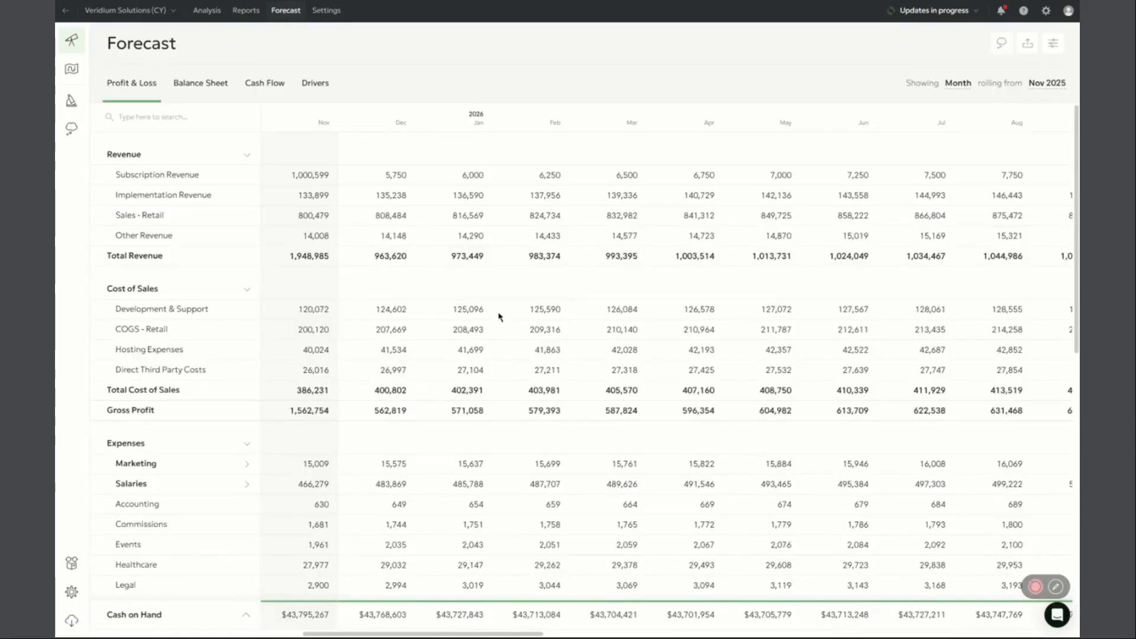
{"action": "left_click", "coordinate": [1028, 42]}
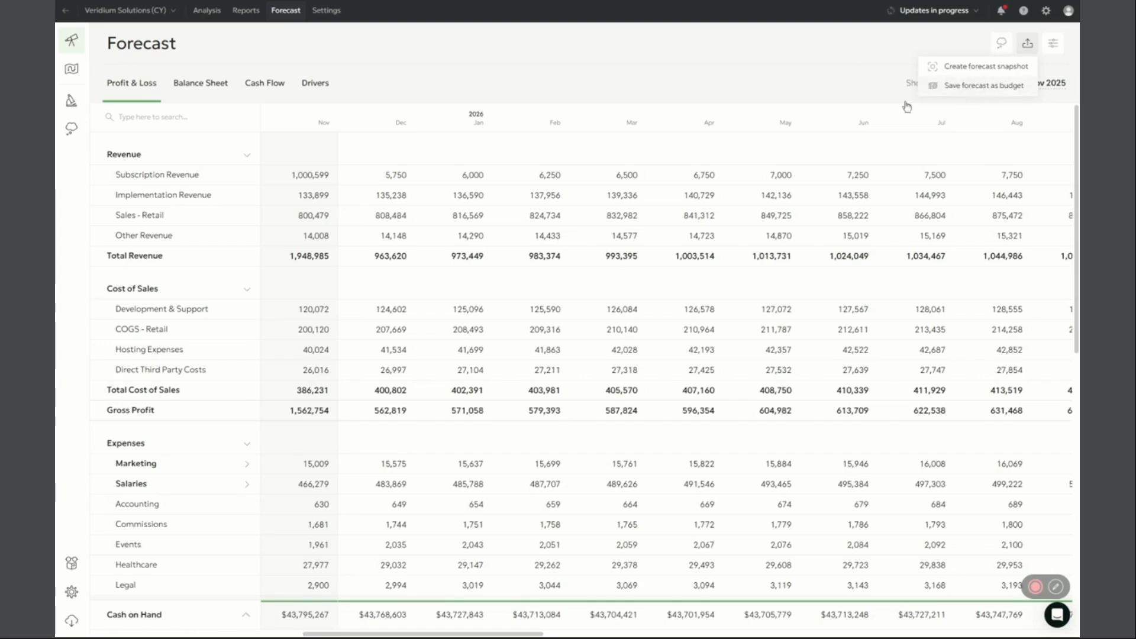
{"action": "left_click", "coordinate": [983, 67]}
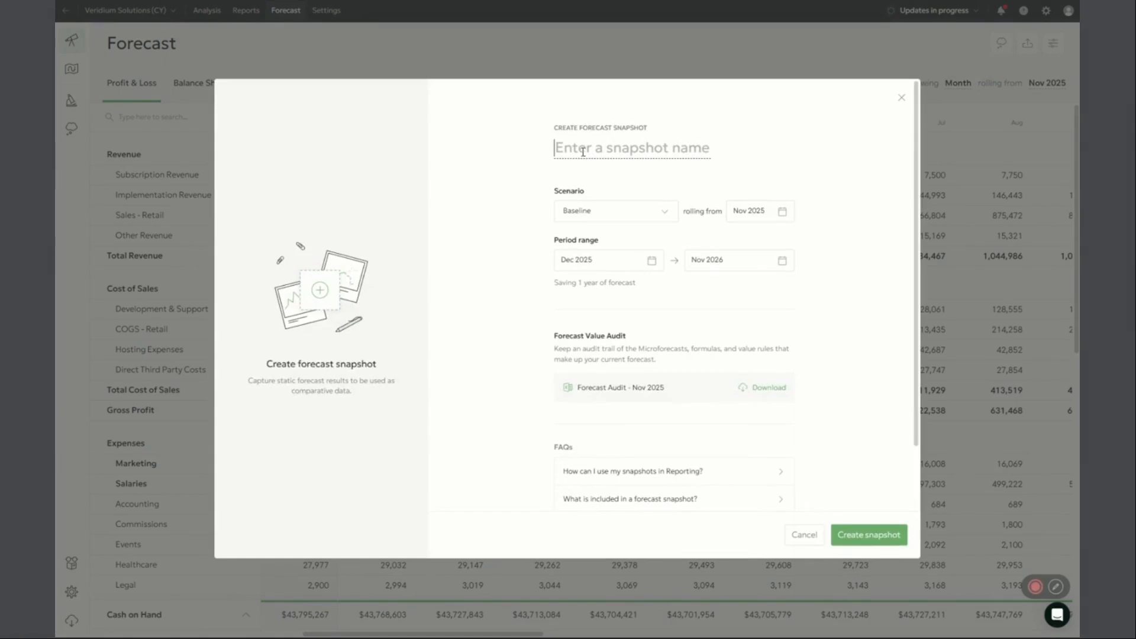
{"action": "type", "text": "Snapshot"}
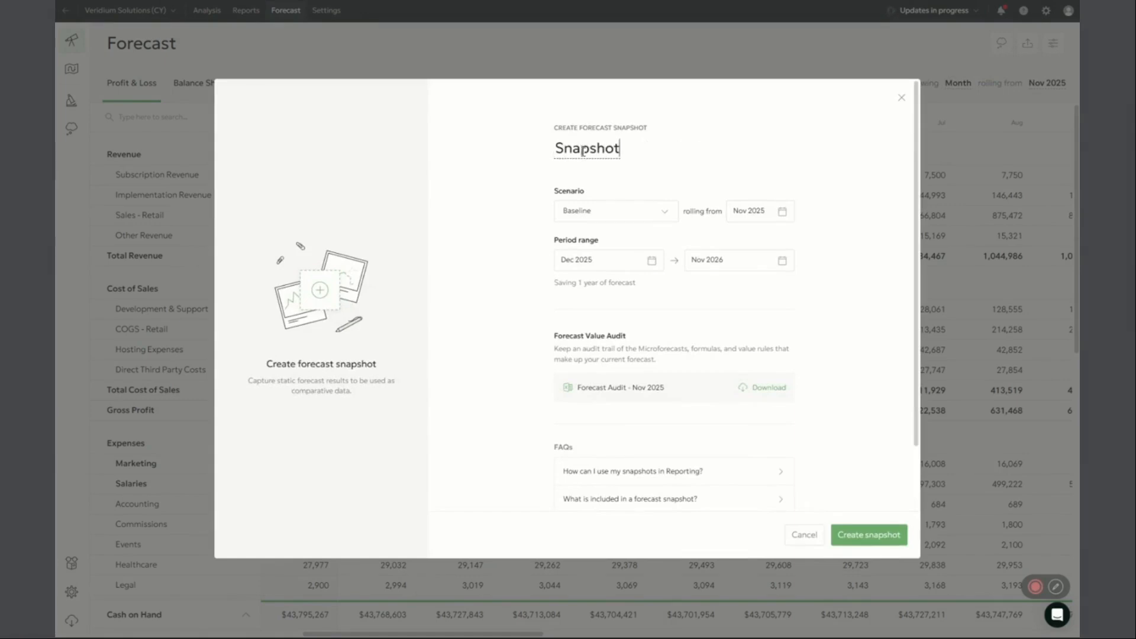
{"action": "left_click", "coordinate": [868, 540]}
{"action": "left_click", "coordinate": [874, 528]}
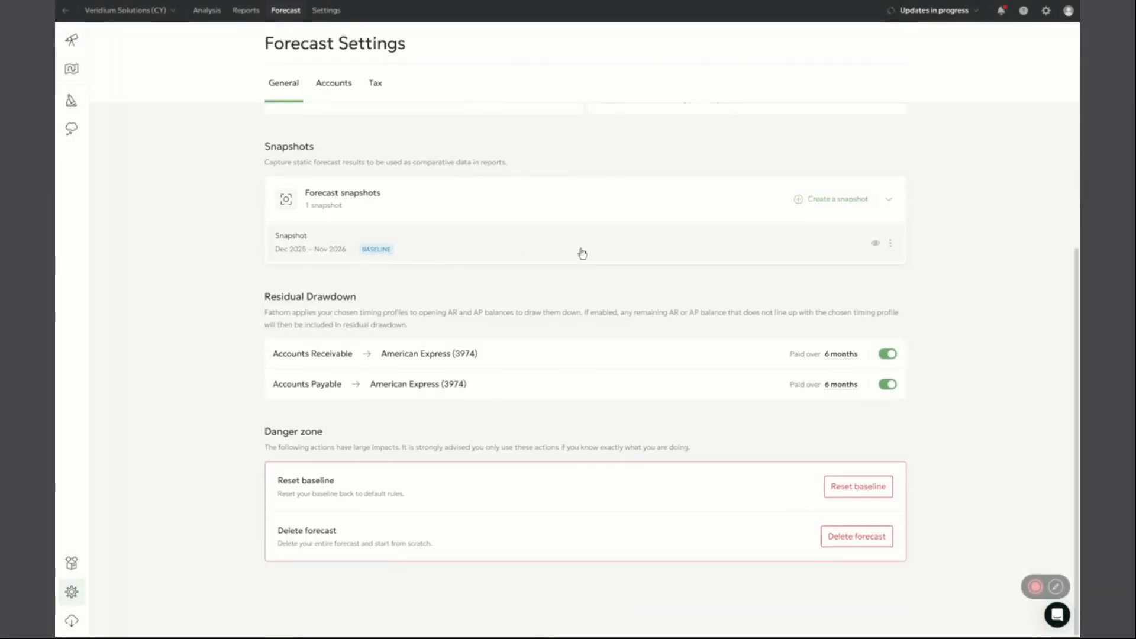
View the saved forecast snapshot, examining its management options, Profit & Loss, Balance Sheet, Cash Flow and period choices
{"action": "left_click", "coordinate": [891, 245]}
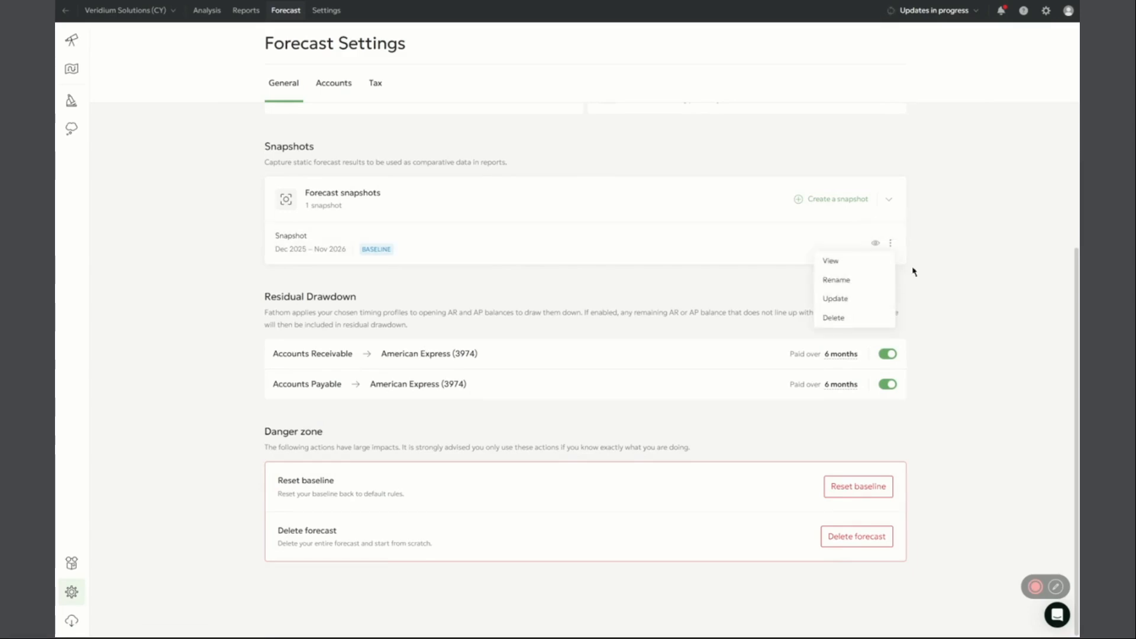
{"action": "left_click", "coordinate": [876, 243]}
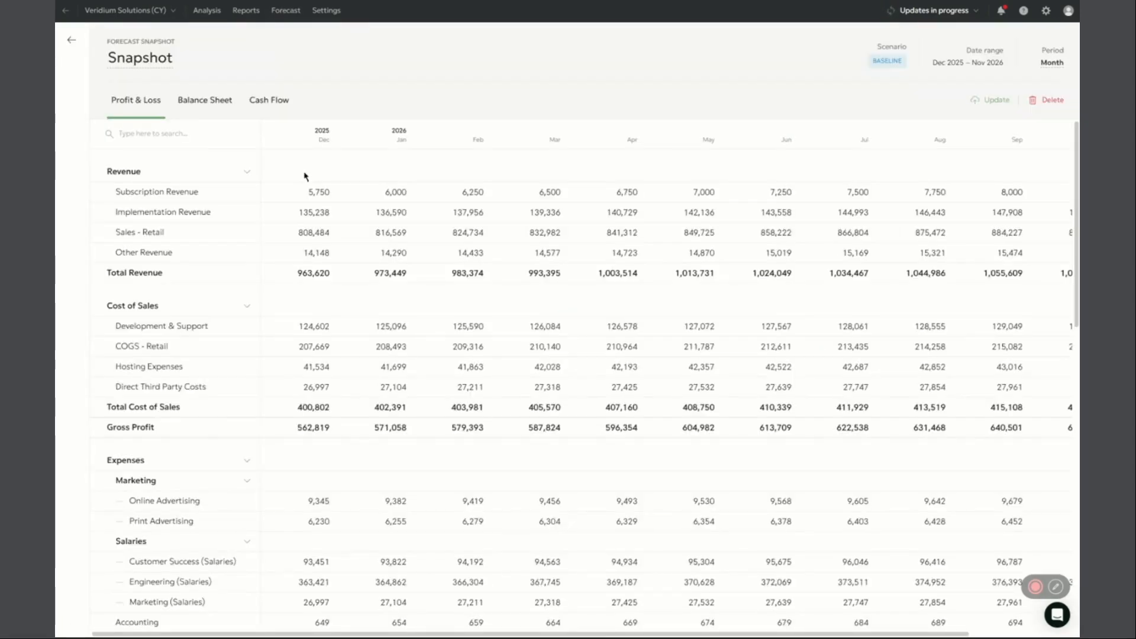
{"action": "left_click", "coordinate": [210, 114]}
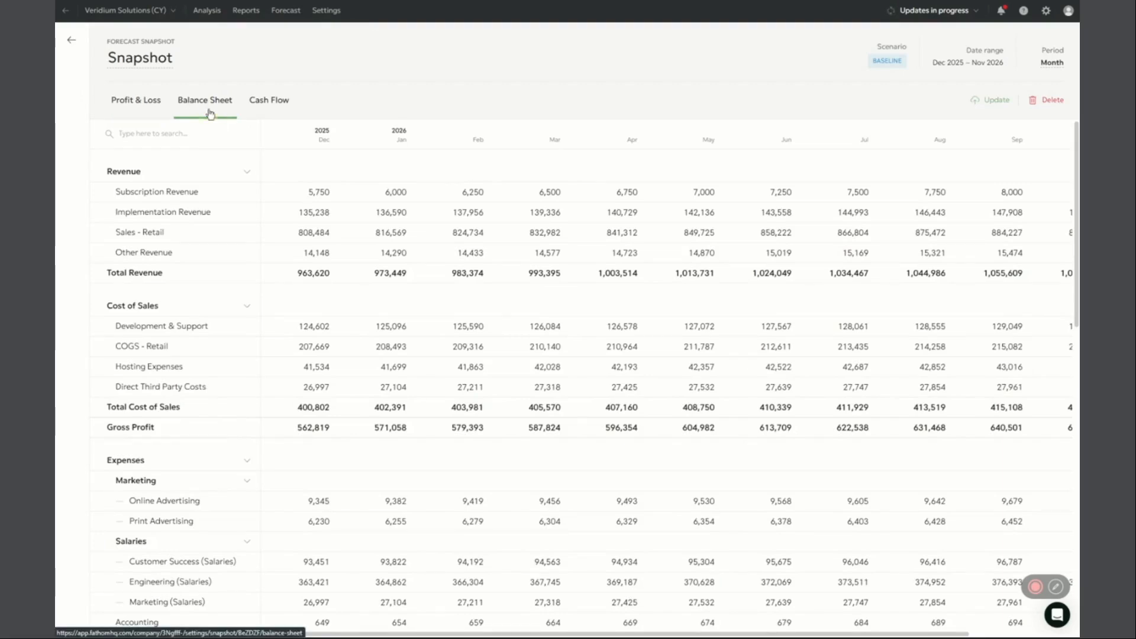
{"action": "left_click", "coordinate": [278, 101]}
{"action": "left_click", "coordinate": [1053, 64]}
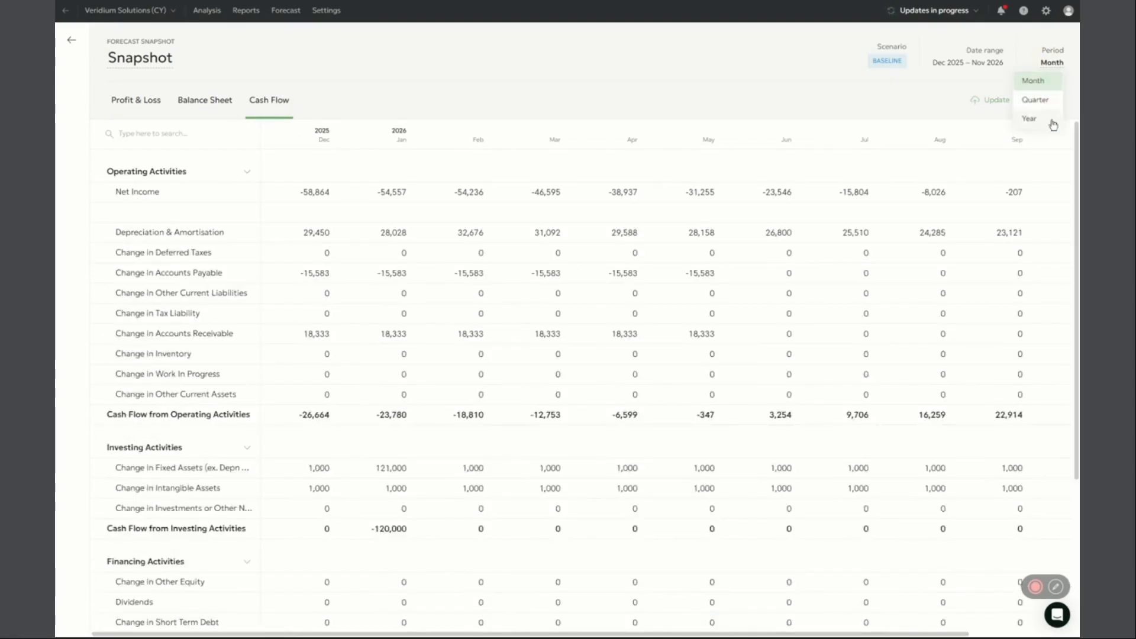
{"action": "left_click", "coordinate": [1061, 70]}
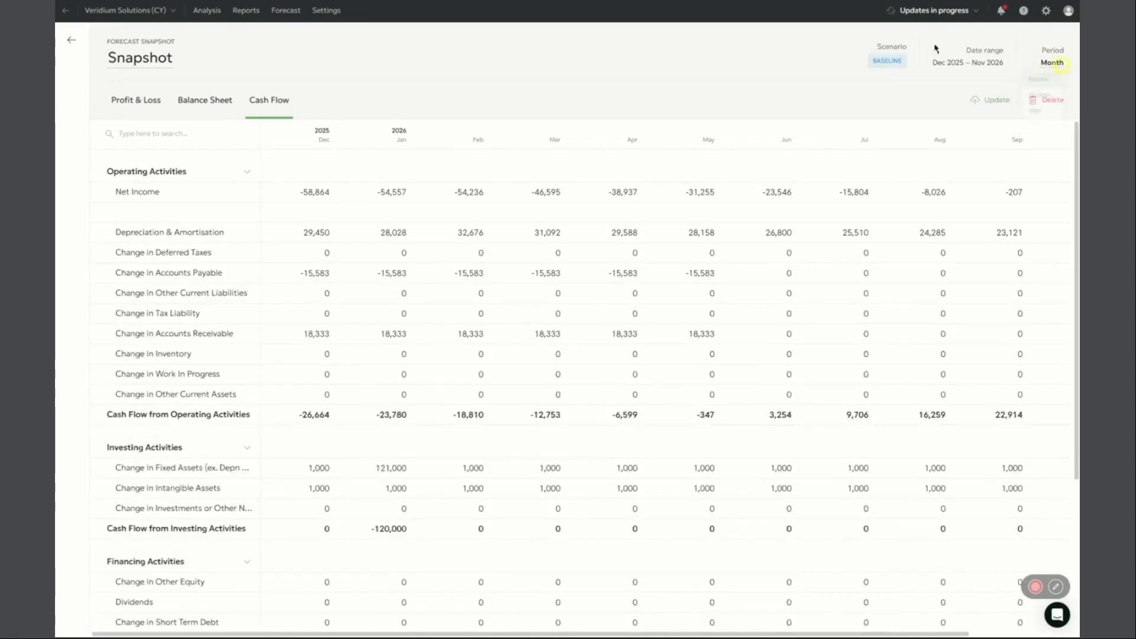
Reopen the Nov 25 Untitled report and insert the This month Profit & Loss table under Introduction
{"action": "left_click", "coordinate": [246, 11]}
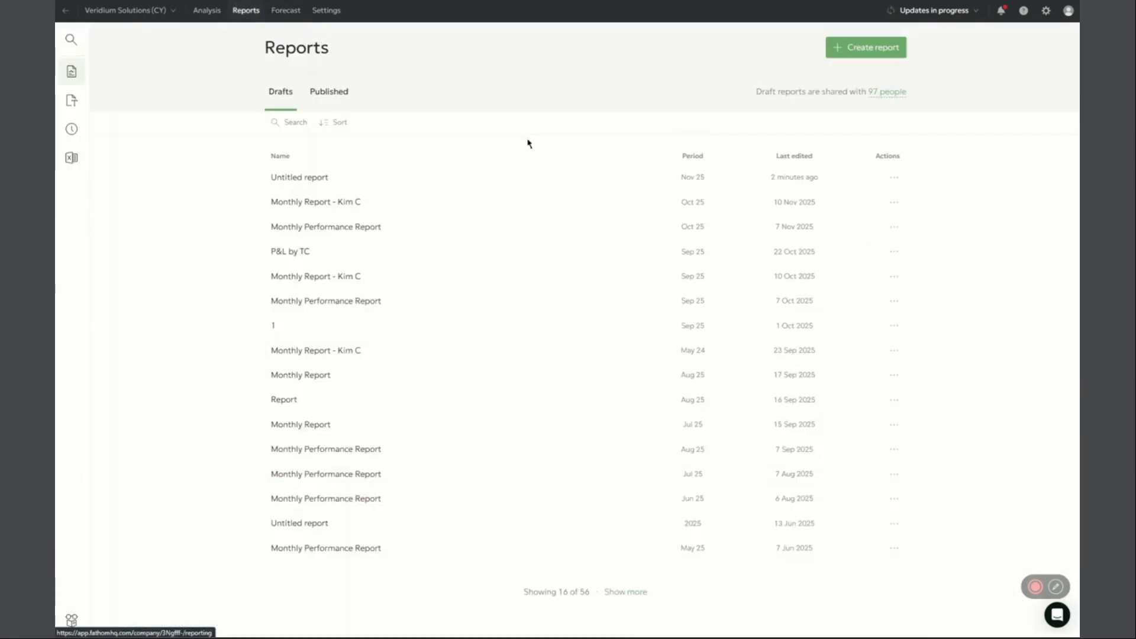
{"action": "left_click", "coordinate": [462, 178]}
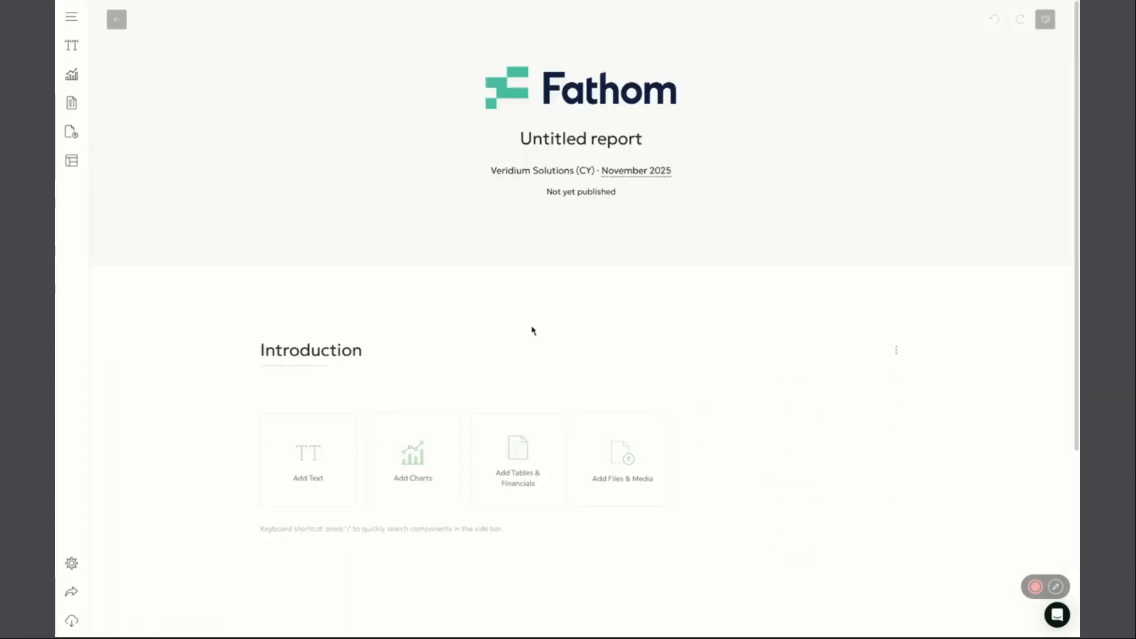
{"action": "scroll", "coordinate": [527, 337], "scroll_direction": "down", "scroll_amount": 3}
{"action": "left_click", "coordinate": [524, 326]}
{"action": "left_click", "coordinate": [307, 168]}
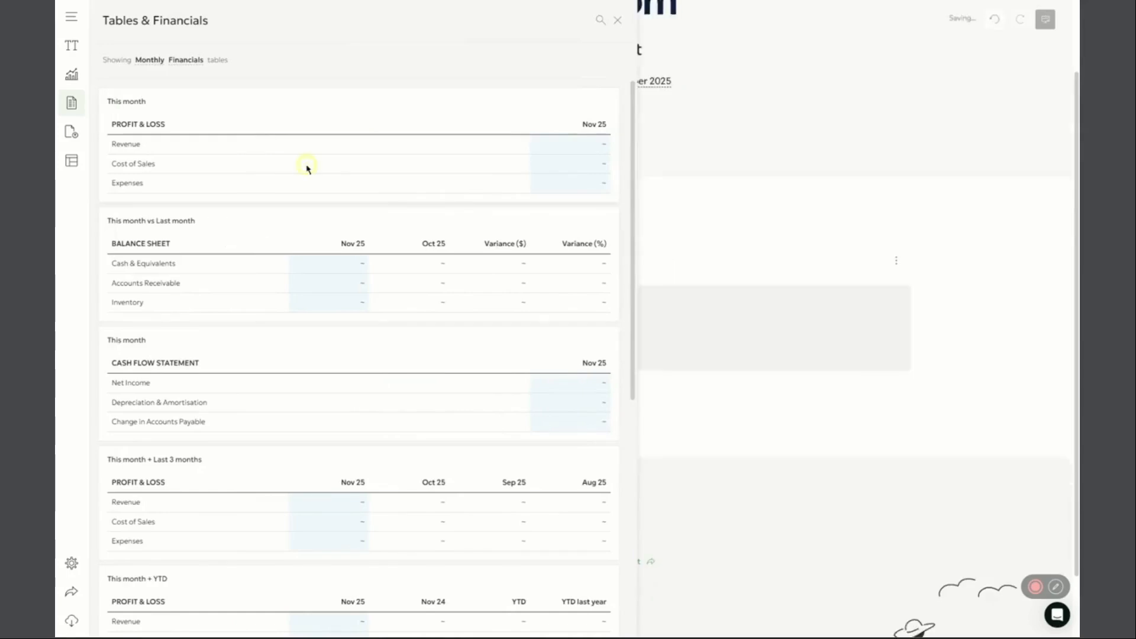
Add the Next month column from the Snapshot forecast snapshot to the report's Profit & Loss table
{"action": "left_click", "coordinate": [754, 364]}
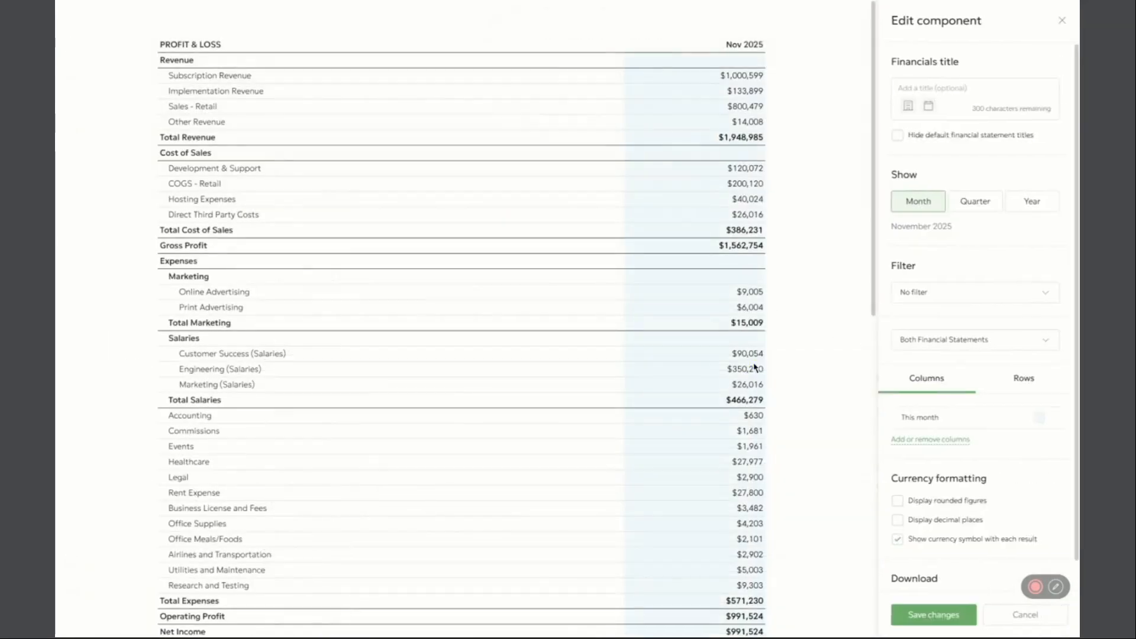
{"action": "left_click", "coordinate": [926, 441]}
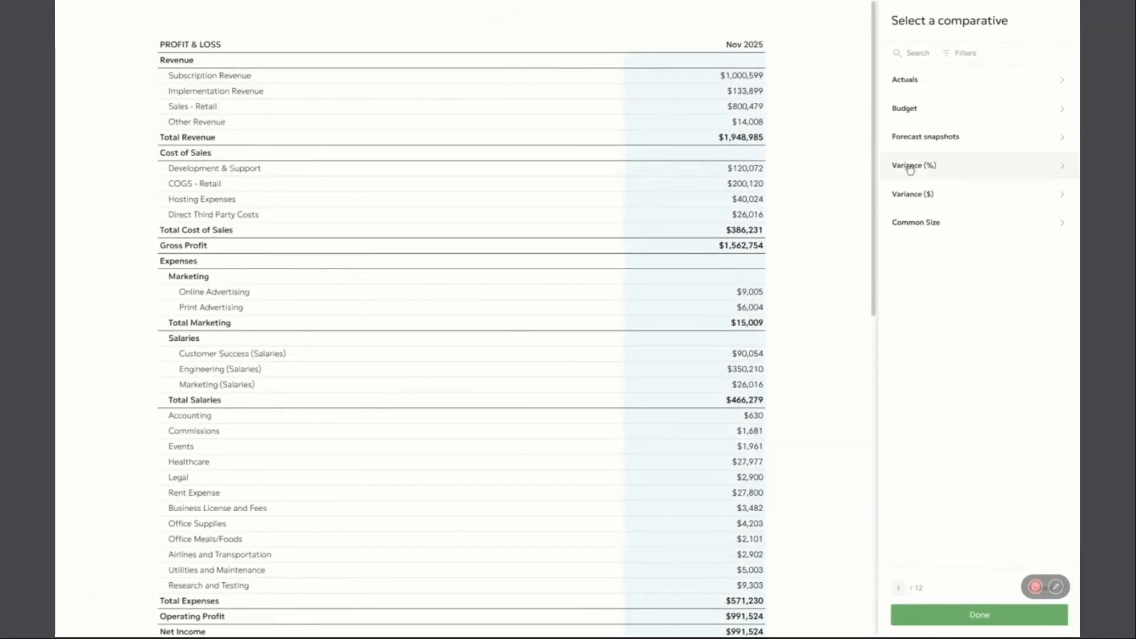
{"action": "left_click", "coordinate": [941, 143]}
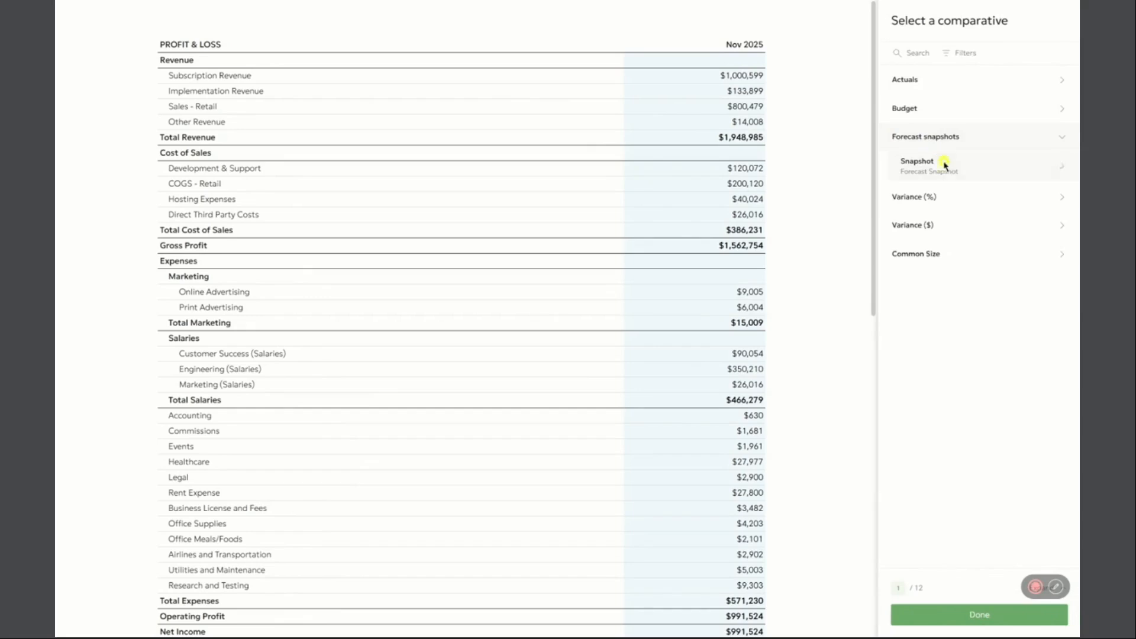
{"action": "left_click", "coordinate": [943, 166]}
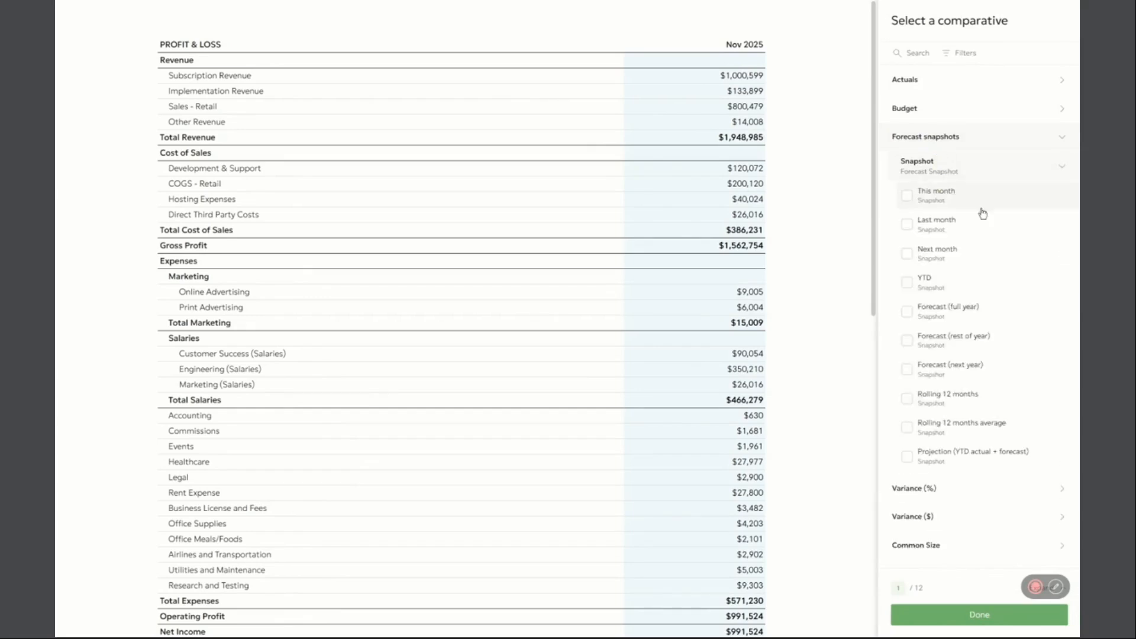
{"action": "left_click", "coordinate": [971, 265]}
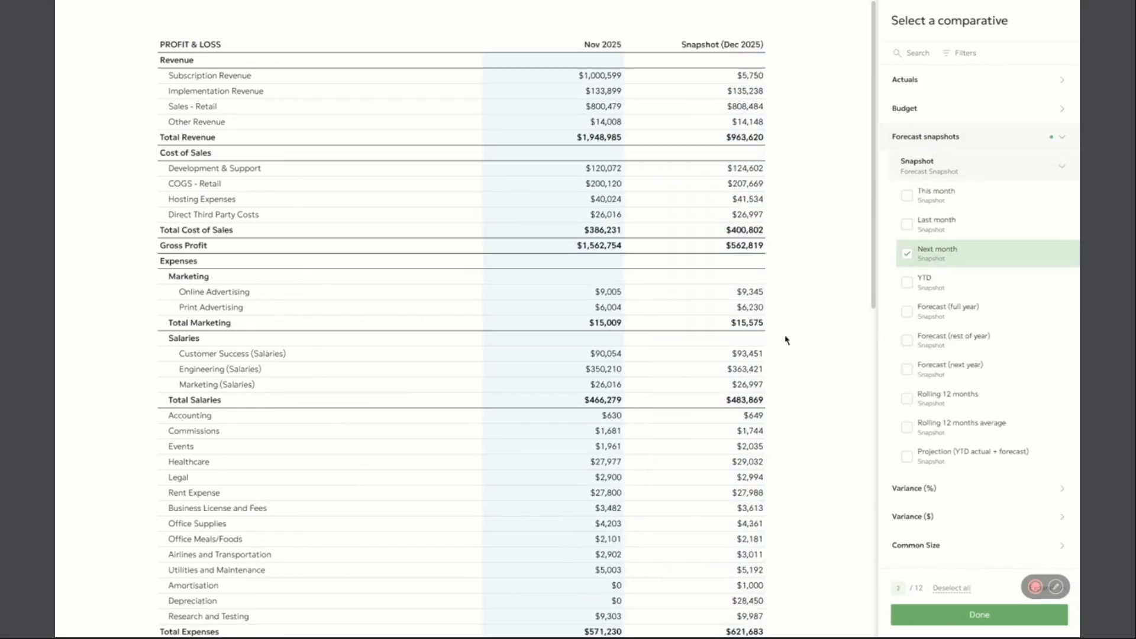
Add the Snapshot percentage variance column for YTD actual + forecast (rest of year) versus forecast, and save the Profit & Loss table changes
{"action": "left_click", "coordinate": [943, 488]}
{"action": "scroll", "coordinate": [928, 456], "scroll_direction": "down", "scroll_amount": 2}
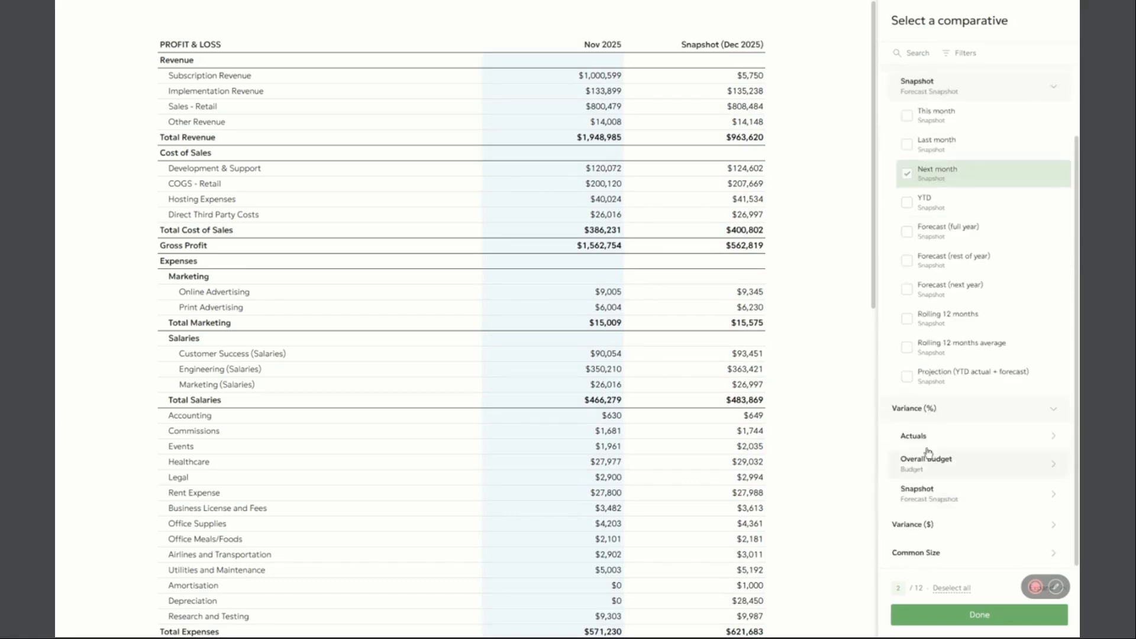
{"action": "left_click", "coordinate": [938, 503]}
{"action": "scroll", "coordinate": [946, 468], "scroll_direction": "down", "scroll_amount": 5}
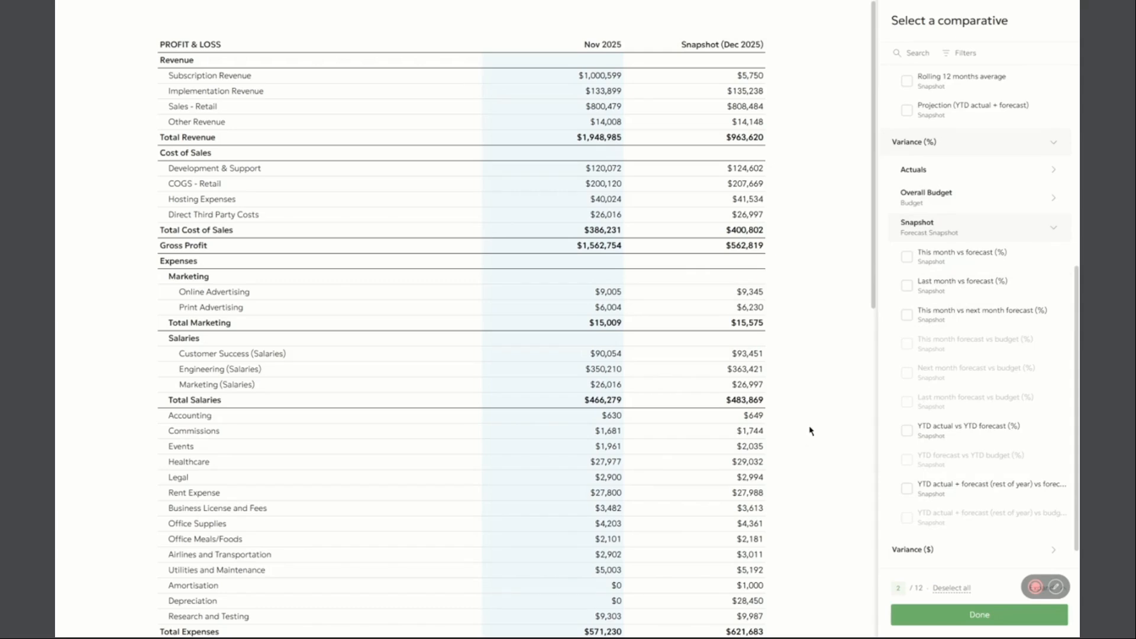
{"action": "left_click", "coordinate": [963, 490]}
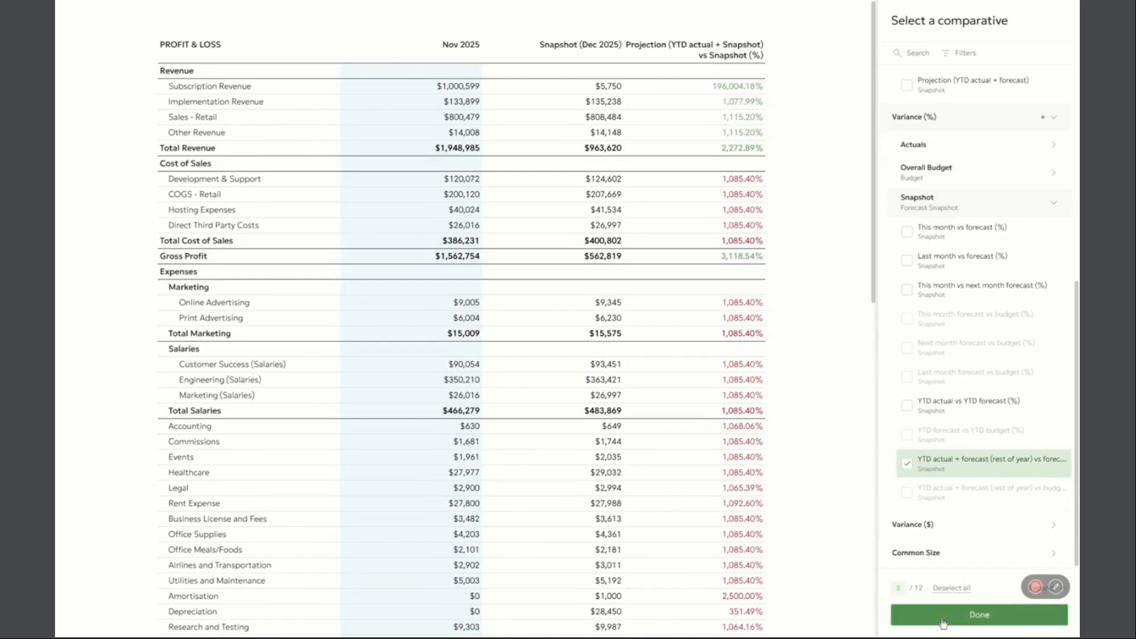
{"action": "left_click", "coordinate": [943, 623]}
{"action": "left_click", "coordinate": [938, 616]}
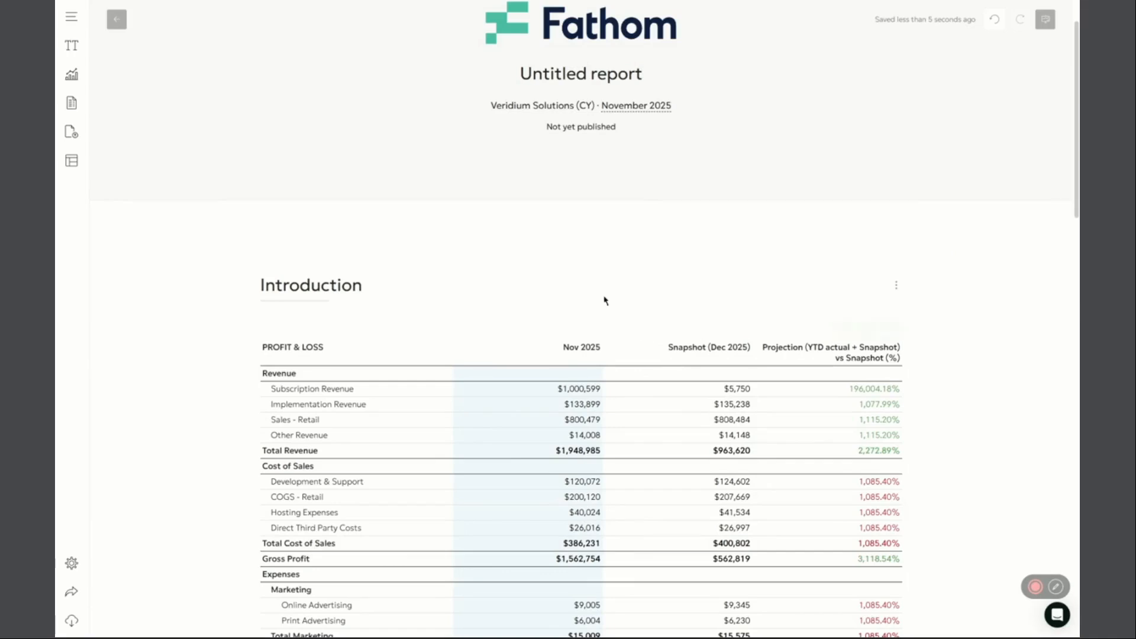
Return to the reports list and review the company update queue's details, covering queued, successful and failed updates
{"action": "left_click", "coordinate": [116, 19]}
{"action": "left_click", "coordinate": [939, 10]}
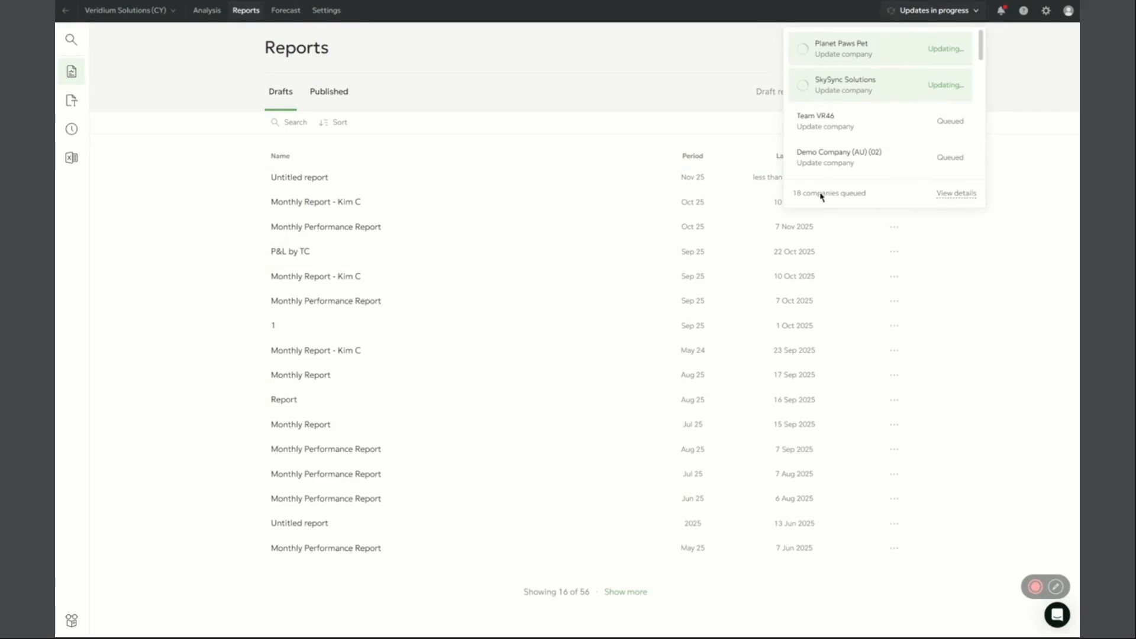
{"action": "left_click", "coordinate": [956, 194]}
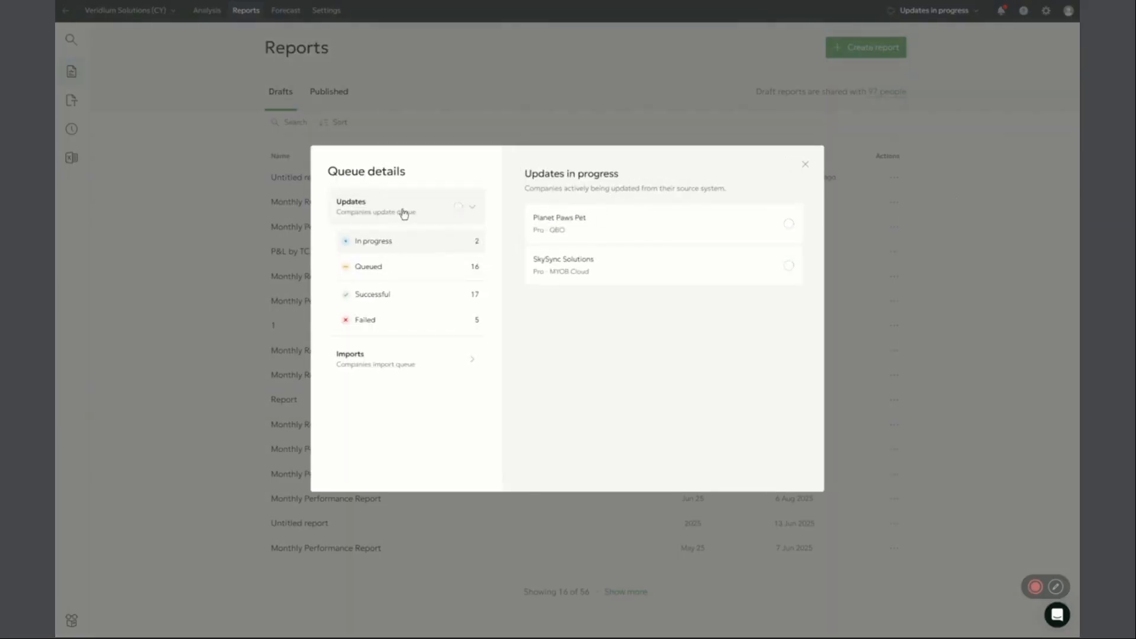
{"action": "left_click", "coordinate": [396, 267]}
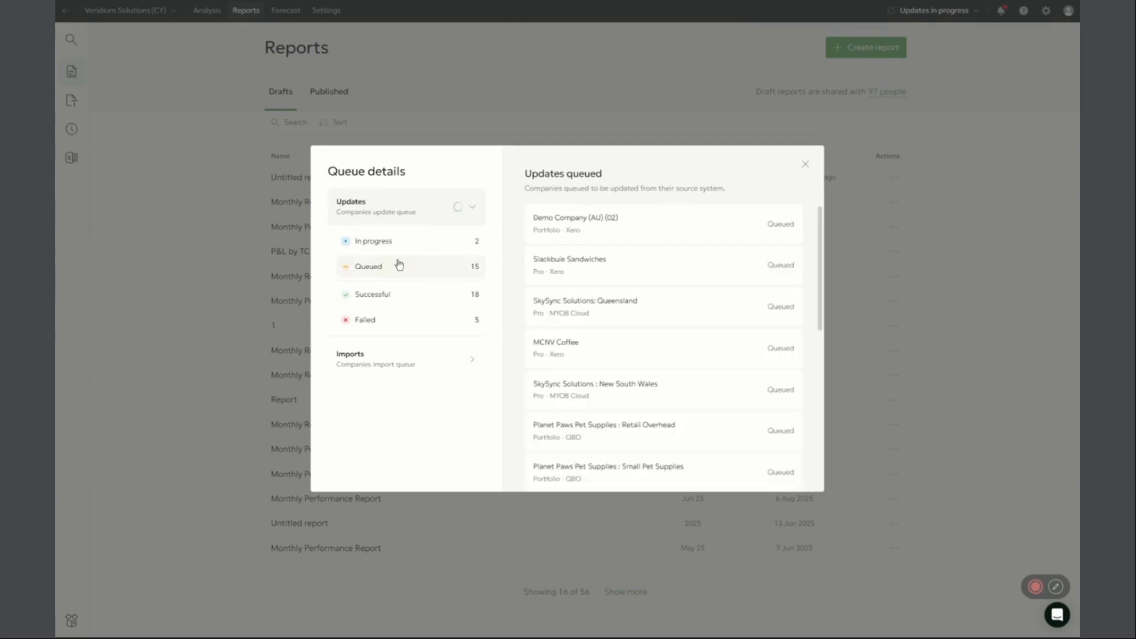
{"action": "left_click", "coordinate": [408, 299]}
{"action": "scroll", "coordinate": [710, 359], "scroll_direction": "down", "scroll_amount": 2}
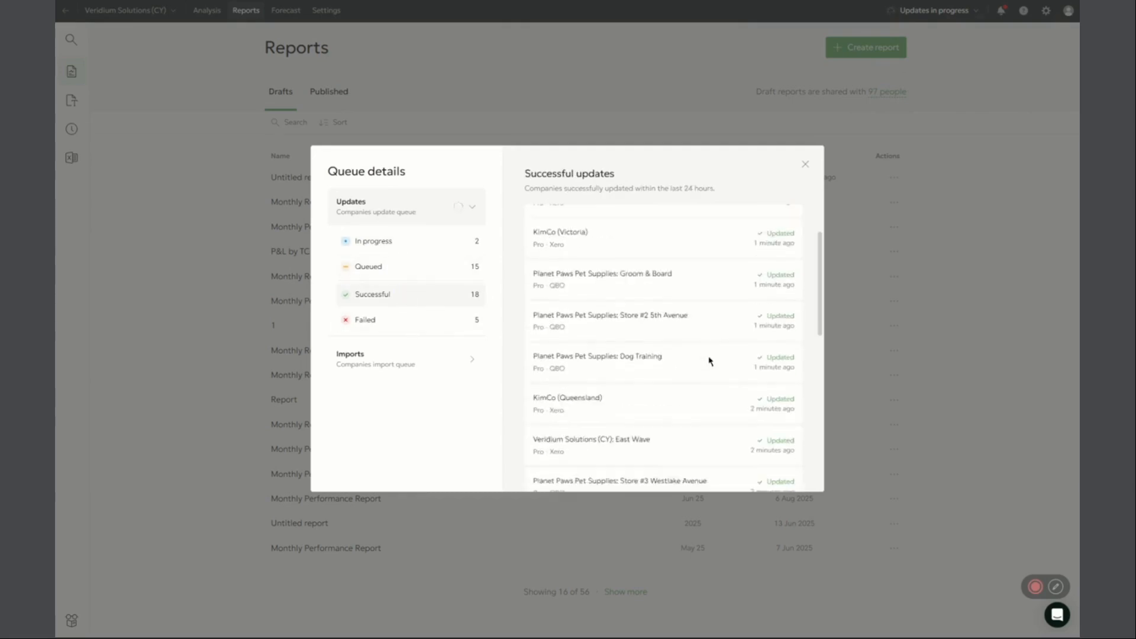
{"action": "left_click", "coordinate": [440, 320]}
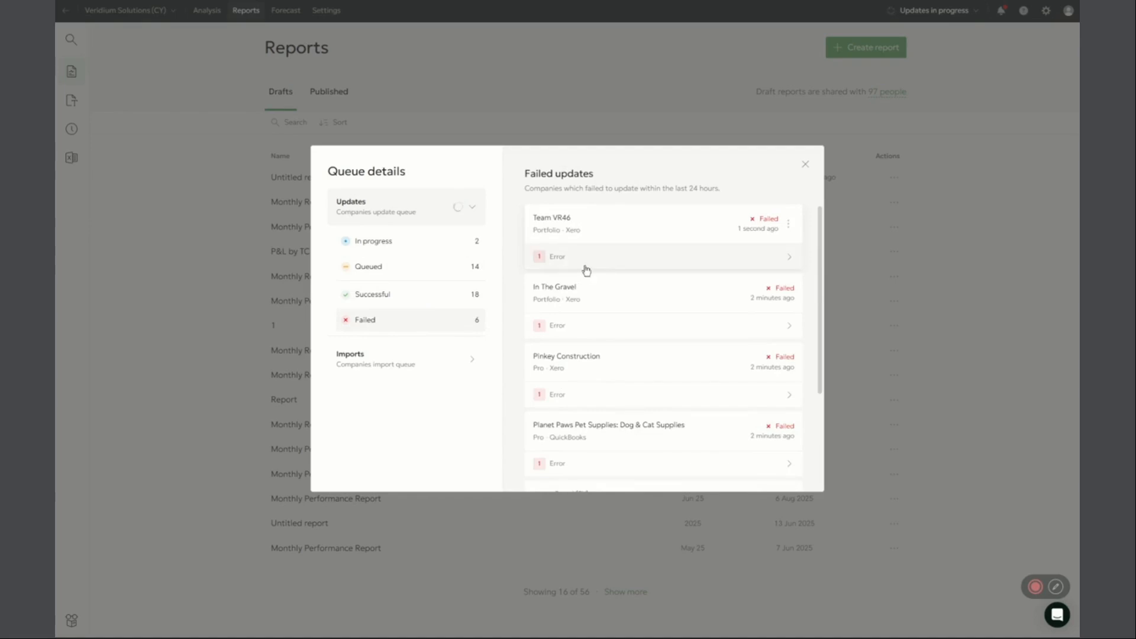
Examine the errors and available actions for companies with failed updates, and close the queue details
{"action": "left_click", "coordinate": [610, 266]}
{"action": "left_click", "coordinate": [629, 259]}
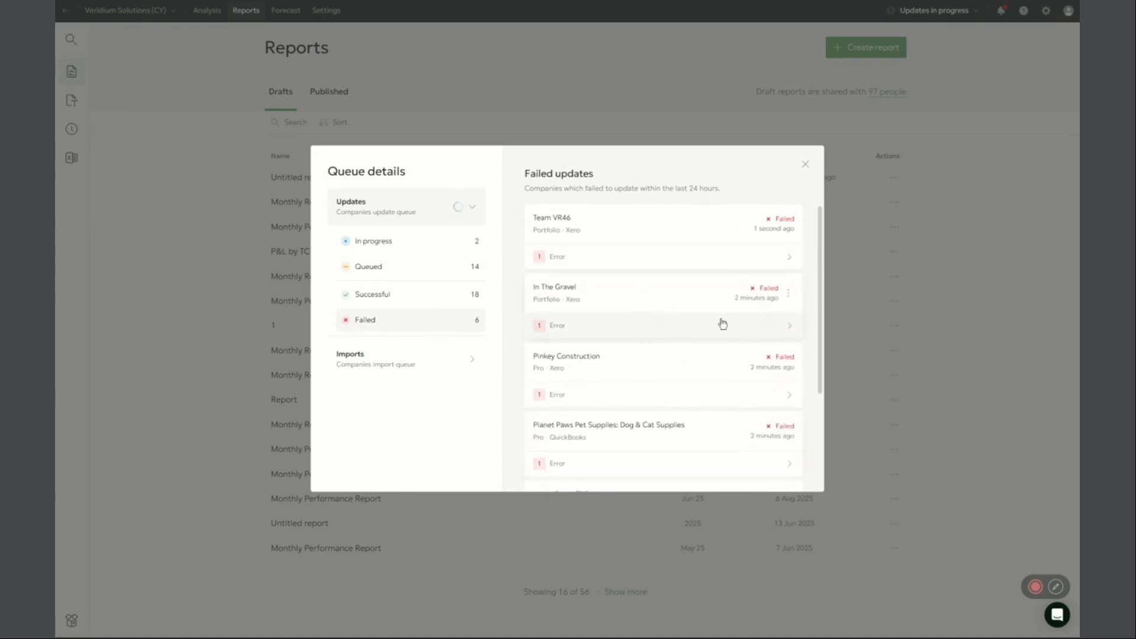
{"action": "left_click", "coordinate": [788, 294]}
{"action": "left_click", "coordinate": [787, 295]}
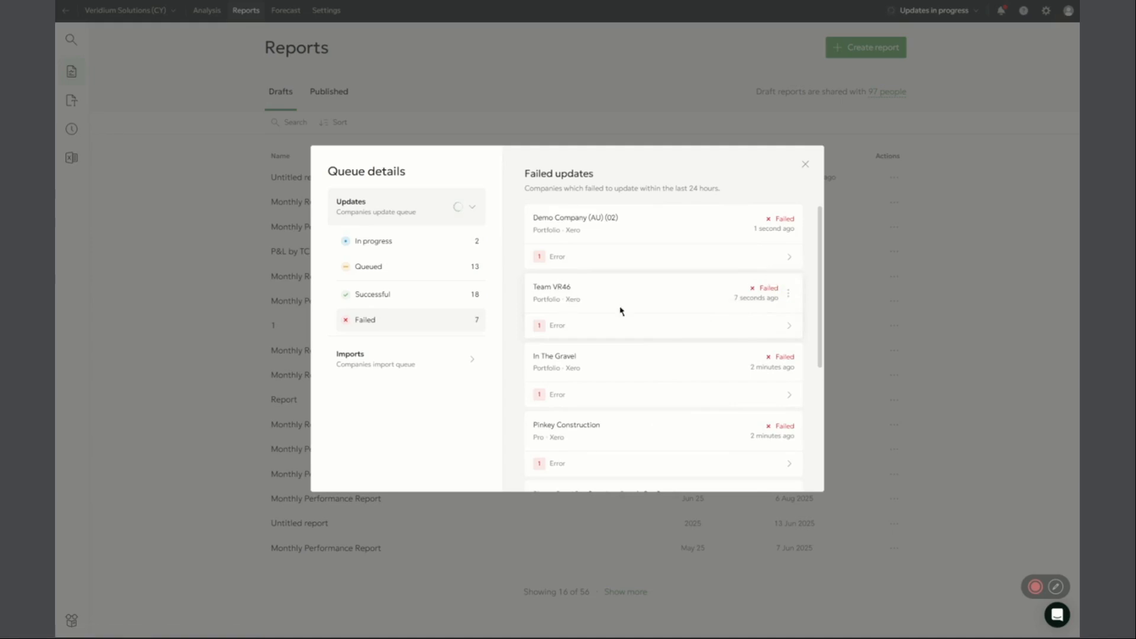
{"action": "left_click", "coordinate": [787, 294]}
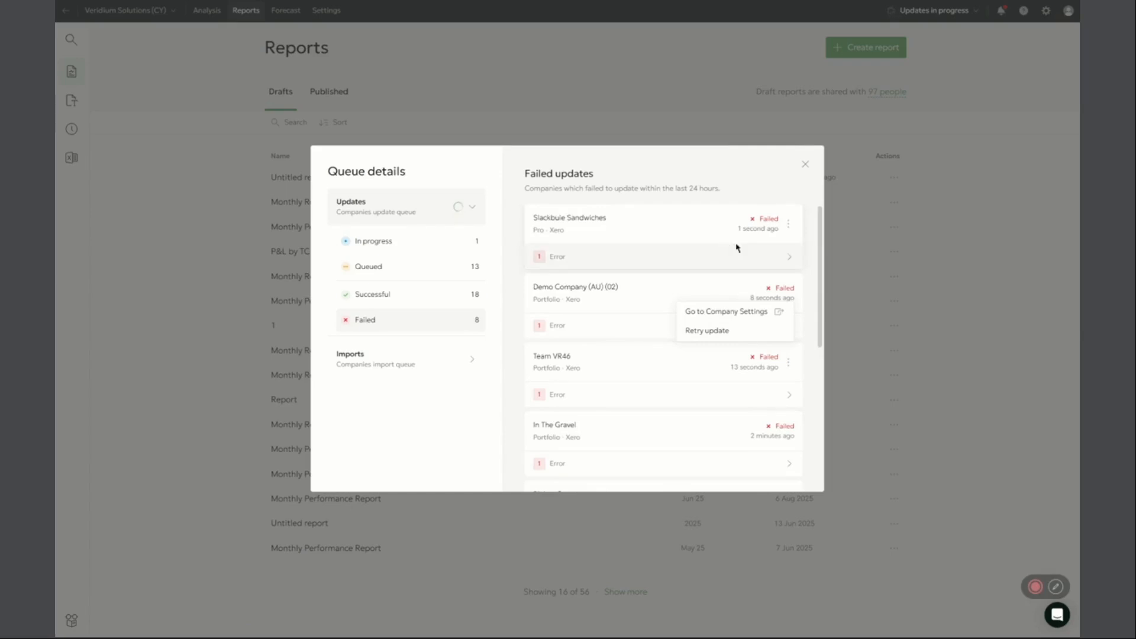
{"action": "left_click", "coordinate": [803, 163]}
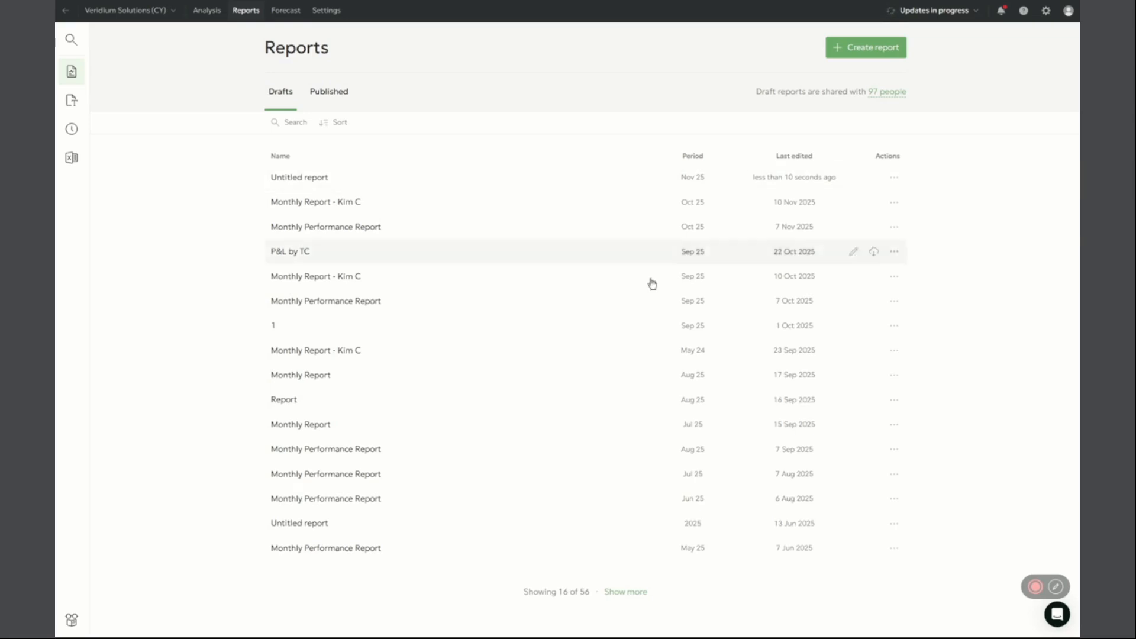
Switch to the Fathom Product Roadmap H2FY26 presentation and advance from 2025 Updates to the Product Roadmap Preview slide
{"action": "key", "text": "alt+Tab"}
{"action": "left_click", "coordinate": [572, 185]}
{"action": "key", "text": "alt+Tab"}
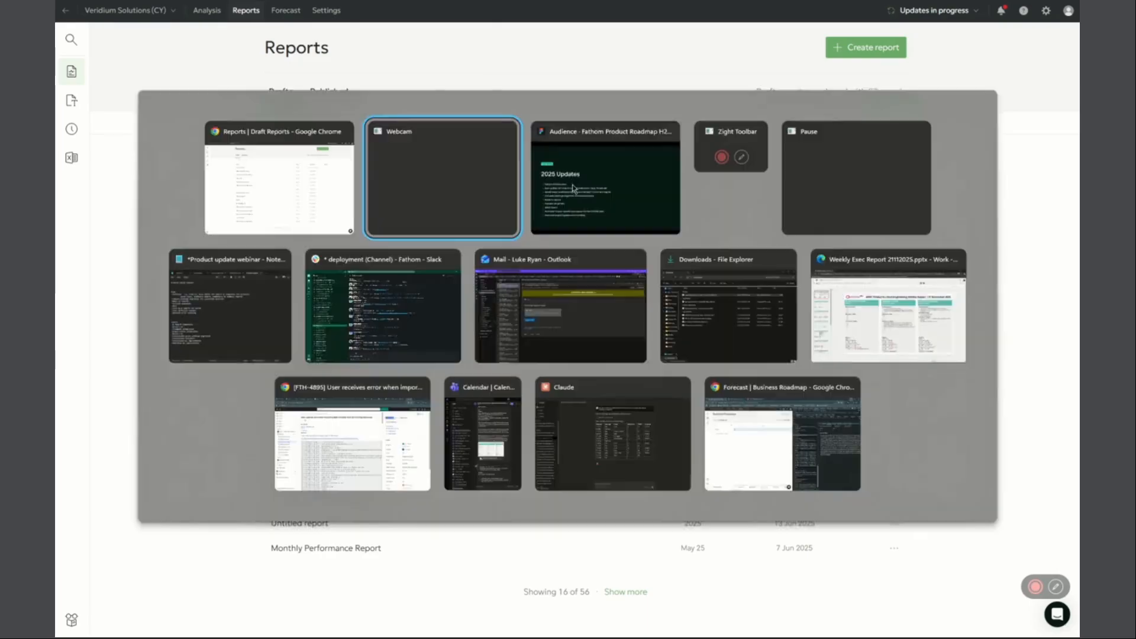
{"action": "left_click", "coordinate": [594, 186]}
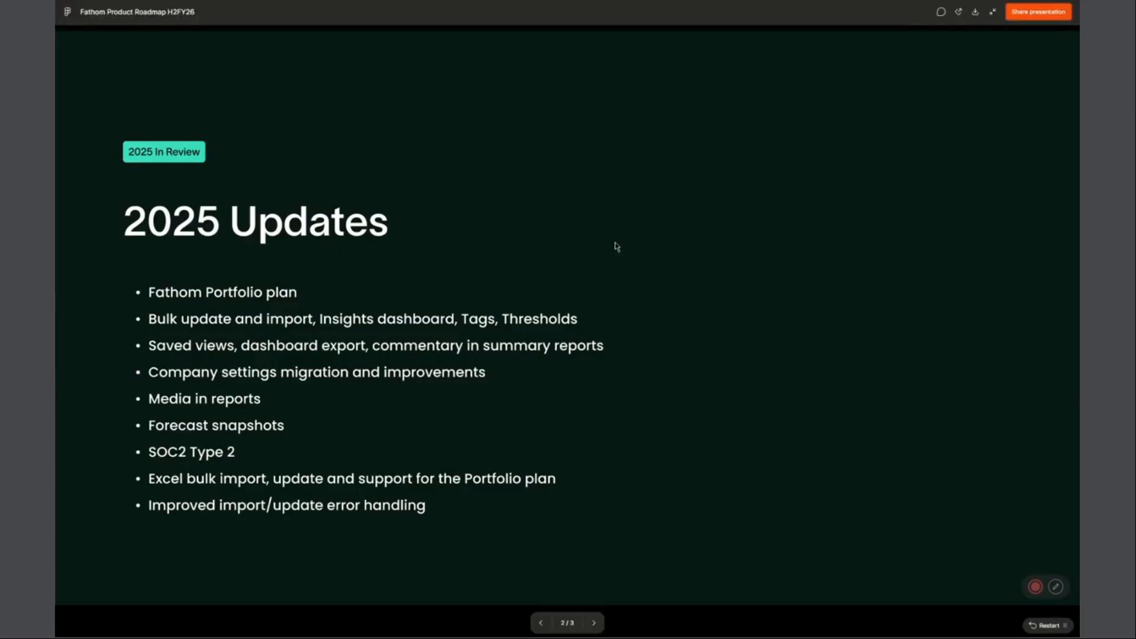
{"action": "key", "text": "Right"}
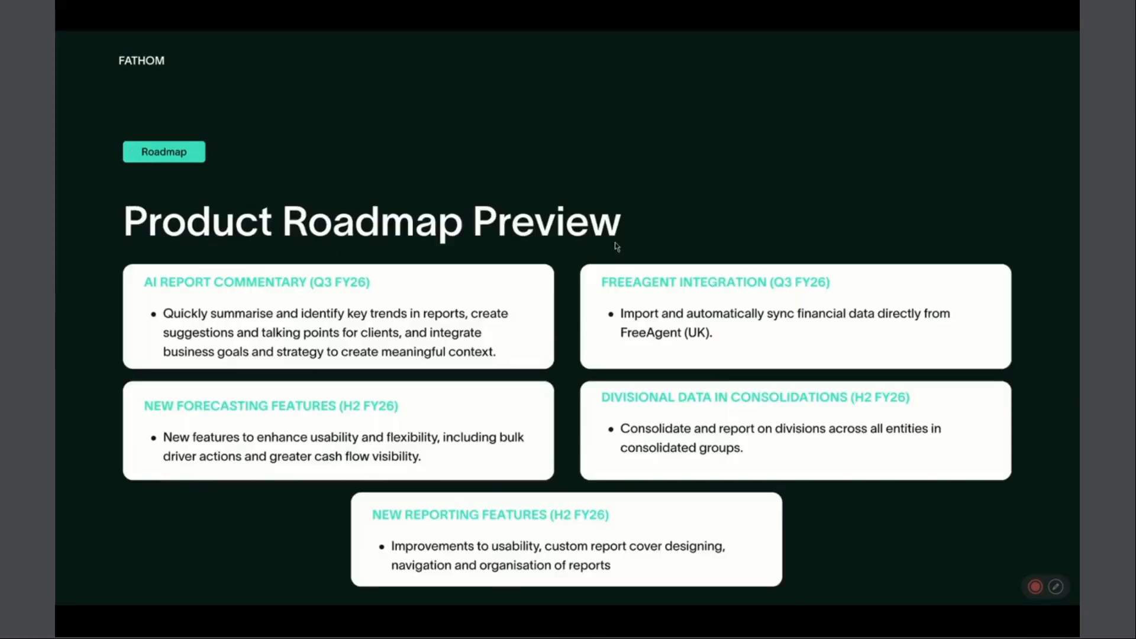
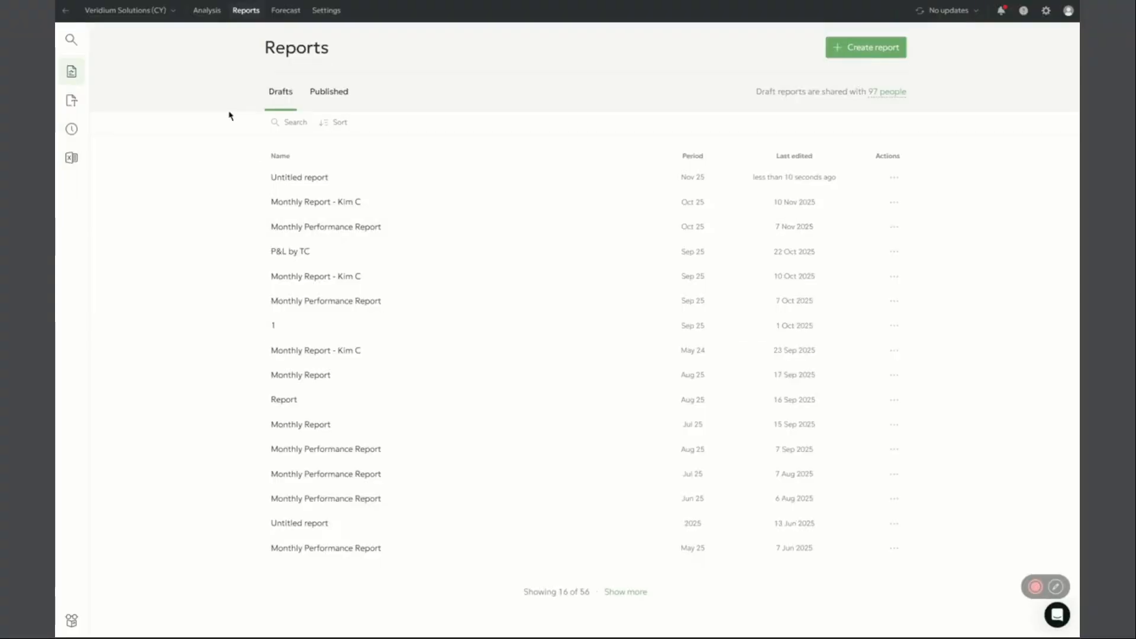
Switch to the company list in the other Fathom browser tab, shown full screen, and open AuroraSoft's reports
{"action": "key", "text": "F11"}
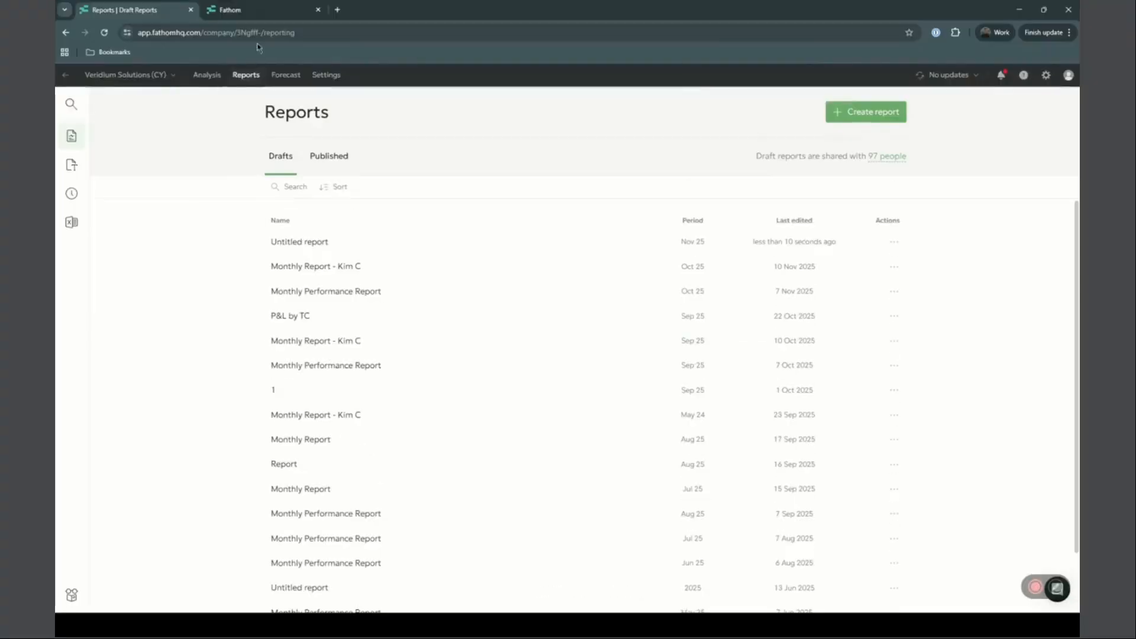
{"action": "left_click", "coordinate": [240, 10]}
{"action": "key", "text": "F11"}
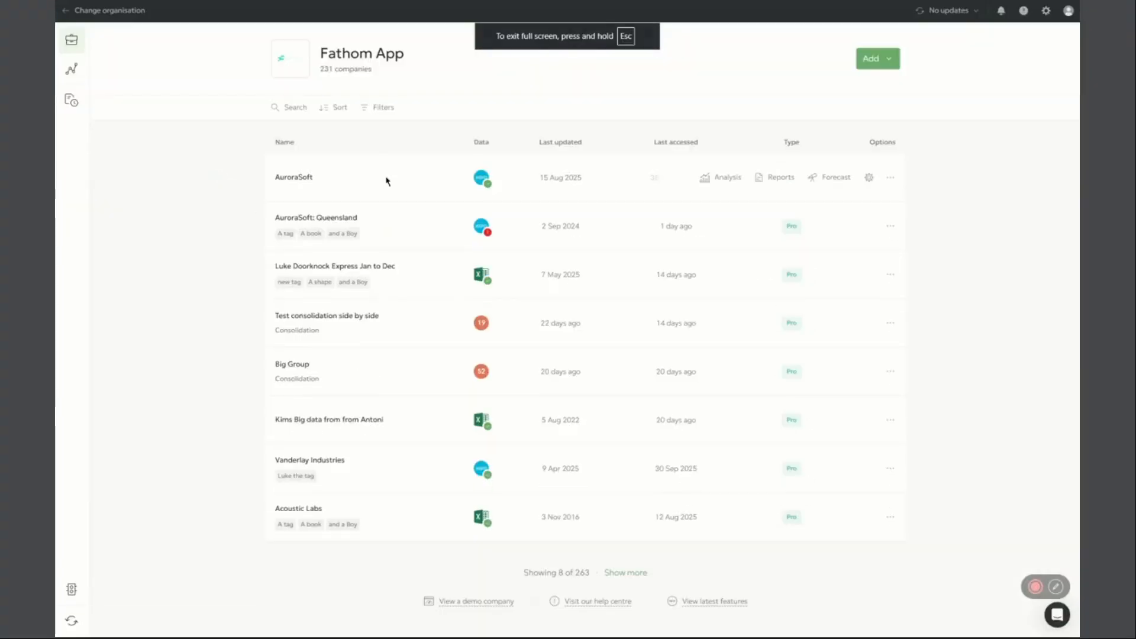
{"action": "left_click", "coordinate": [781, 179]}
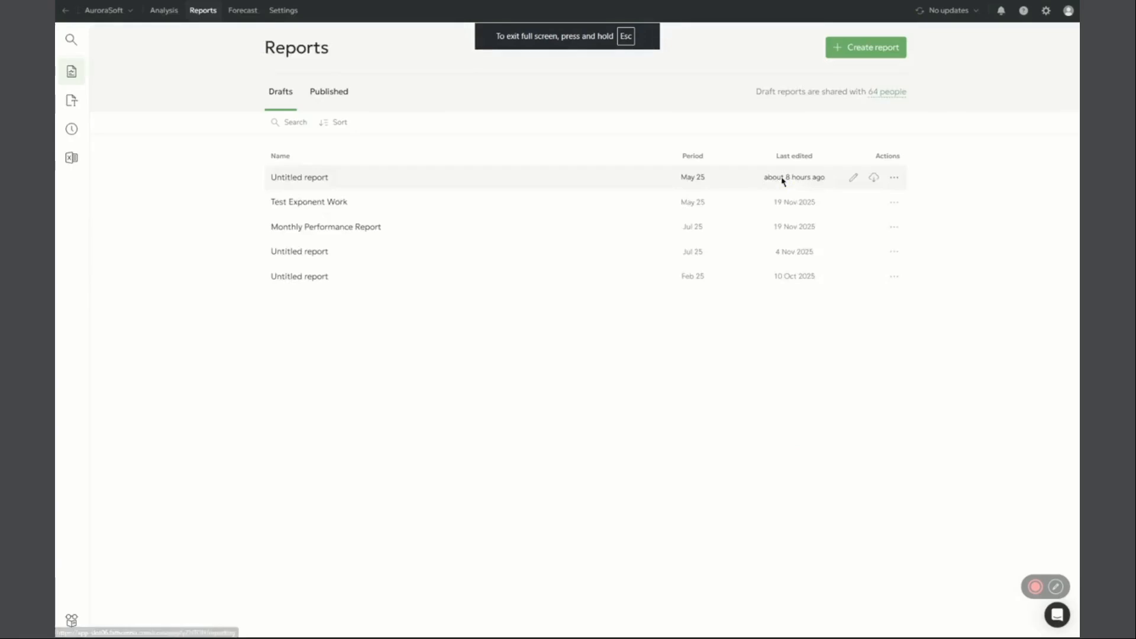
Create a new report from scratch for AuroraSoft
{"action": "left_click", "coordinate": [859, 53]}
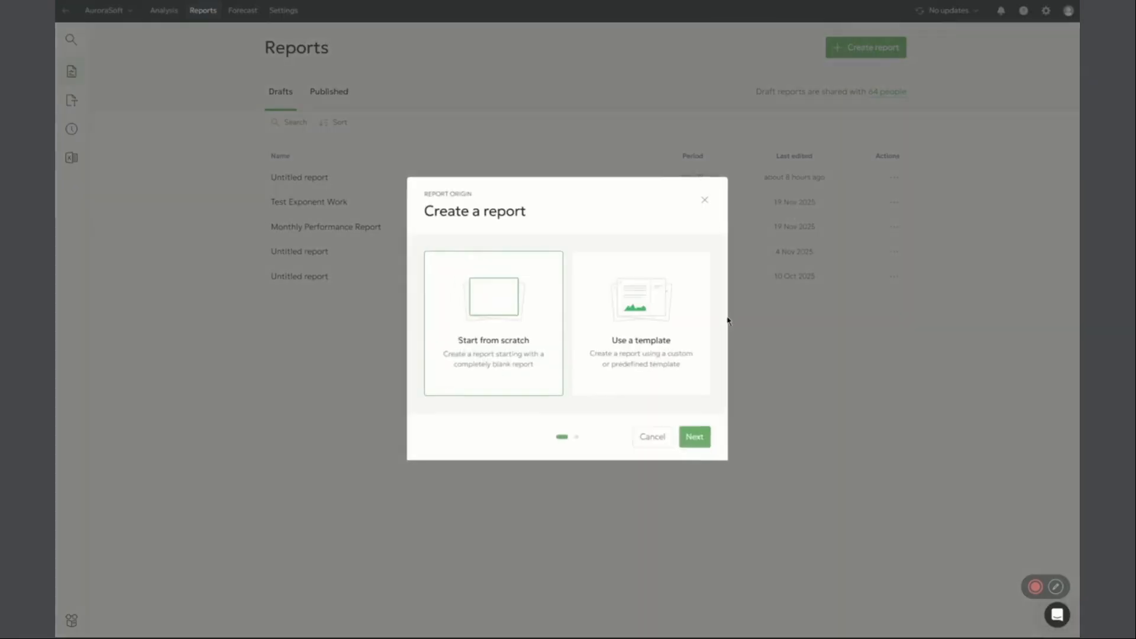
{"action": "left_click", "coordinate": [693, 436]}
{"action": "left_click", "coordinate": [691, 410]}
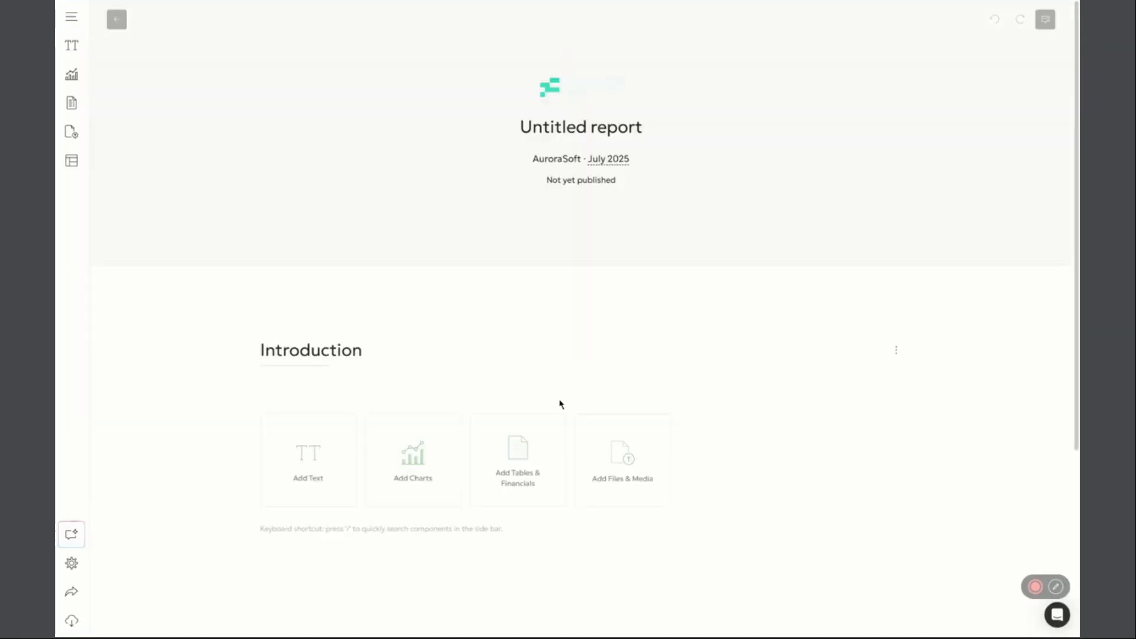
Add the monthly "This month" Profit & Loss financials table to the Introduction section and close the table gallery
{"action": "scroll", "coordinate": [502, 398], "scroll_direction": "down", "scroll_amount": 3}
{"action": "scroll", "coordinate": [500, 373], "scroll_direction": "up", "scroll_amount": 1}
{"action": "left_click", "coordinate": [517, 349]}
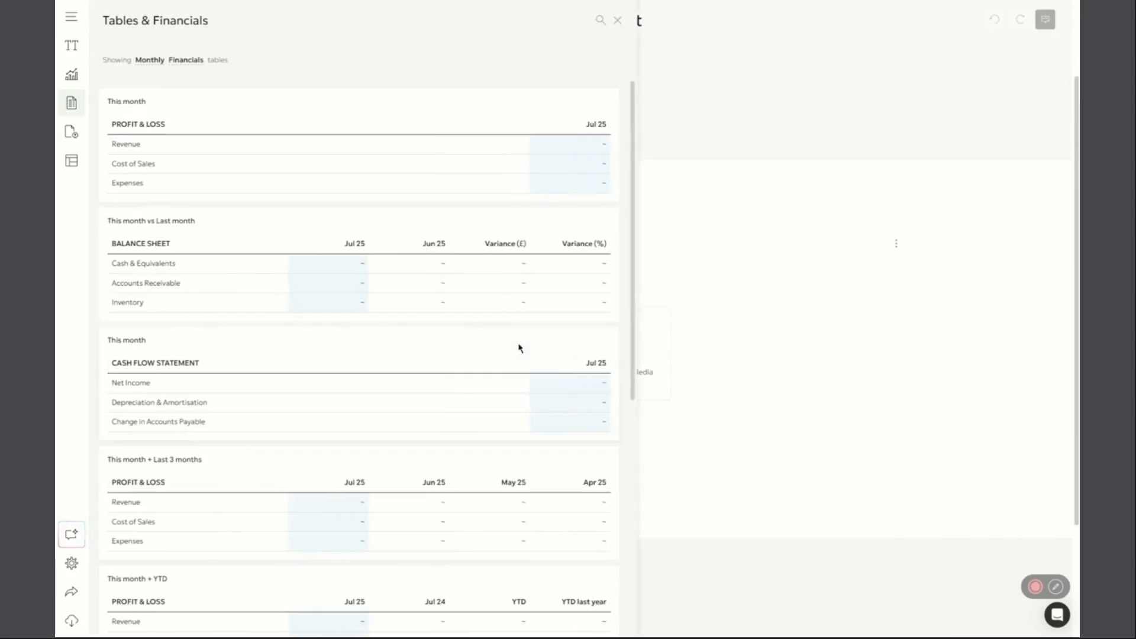
{"action": "left_click", "coordinate": [418, 164]}
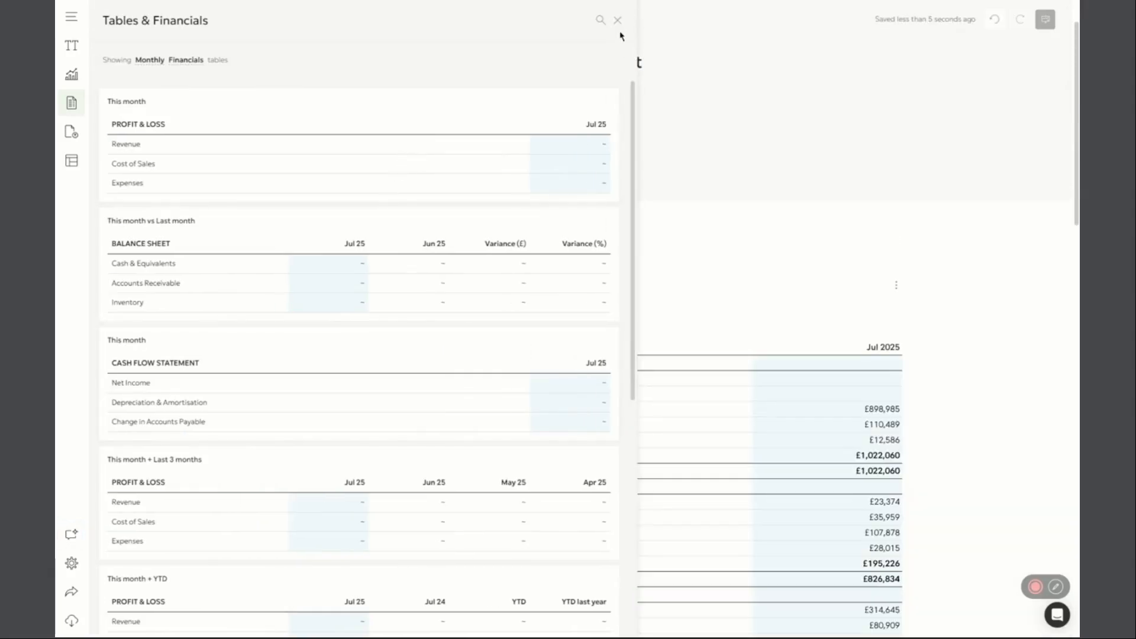
{"action": "left_click", "coordinate": [617, 20]}
Open AI Commentary for the Profit & Loss table in the Introduction section and look over the selected component
{"action": "scroll", "coordinate": [727, 444], "scroll_direction": "down", "scroll_amount": 6}
{"action": "scroll", "coordinate": [727, 444], "scroll_direction": "up", "scroll_amount": 8}
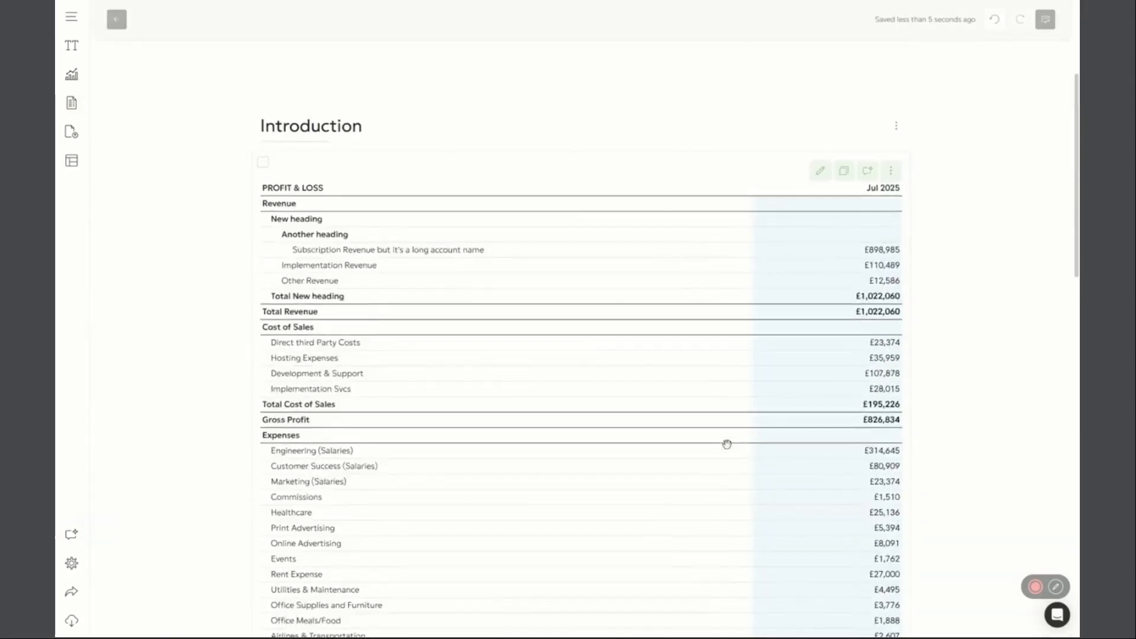
{"action": "scroll", "coordinate": [727, 443], "scroll_direction": "down", "scroll_amount": 4}
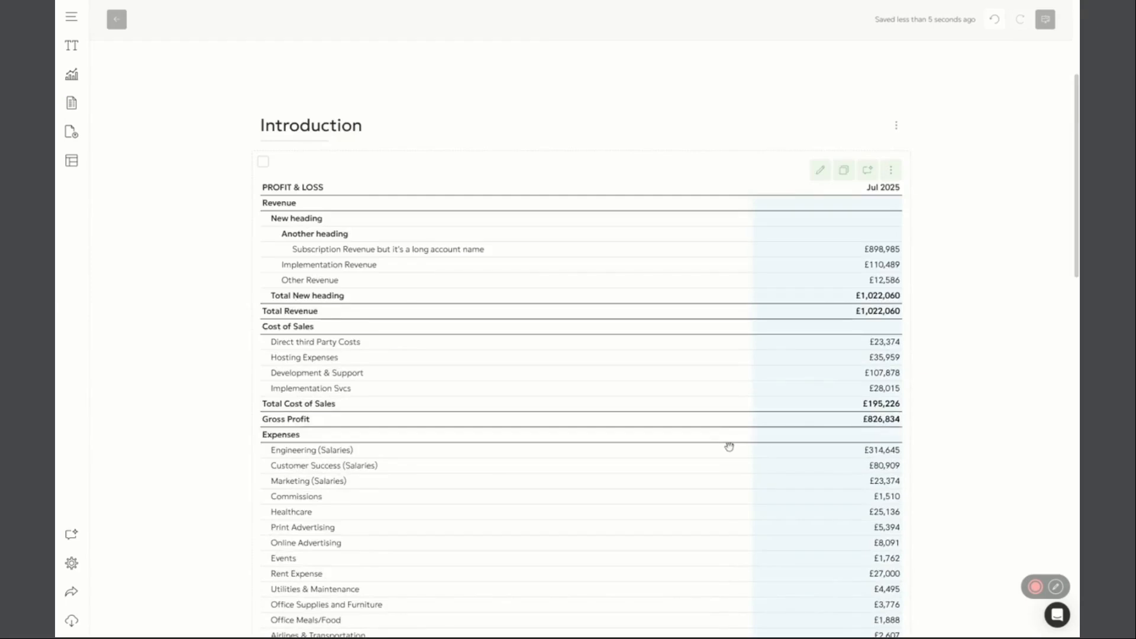
{"action": "scroll", "coordinate": [729, 443], "scroll_direction": "up", "scroll_amount": 1}
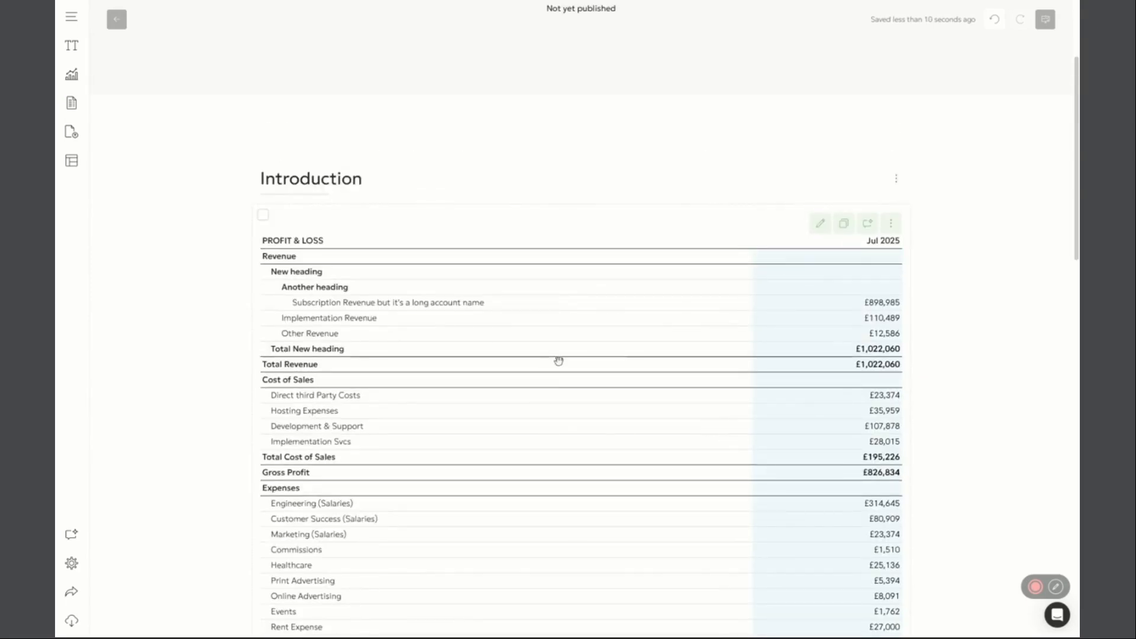
{"action": "left_click", "coordinate": [868, 224]}
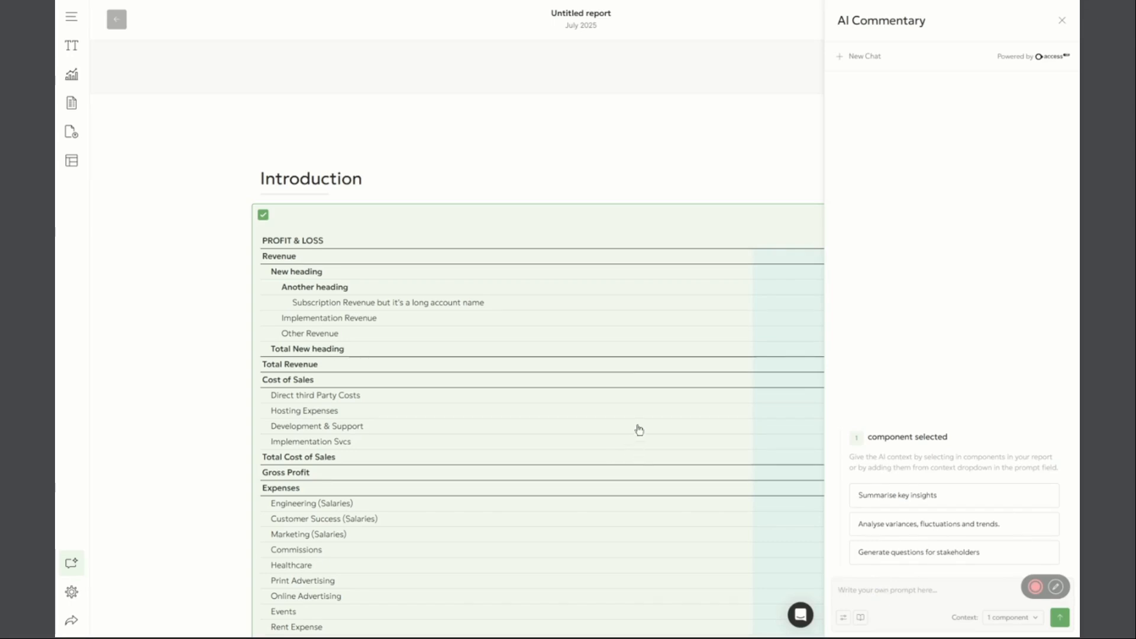
{"action": "scroll", "coordinate": [499, 375], "scroll_direction": "down", "scroll_amount": 3}
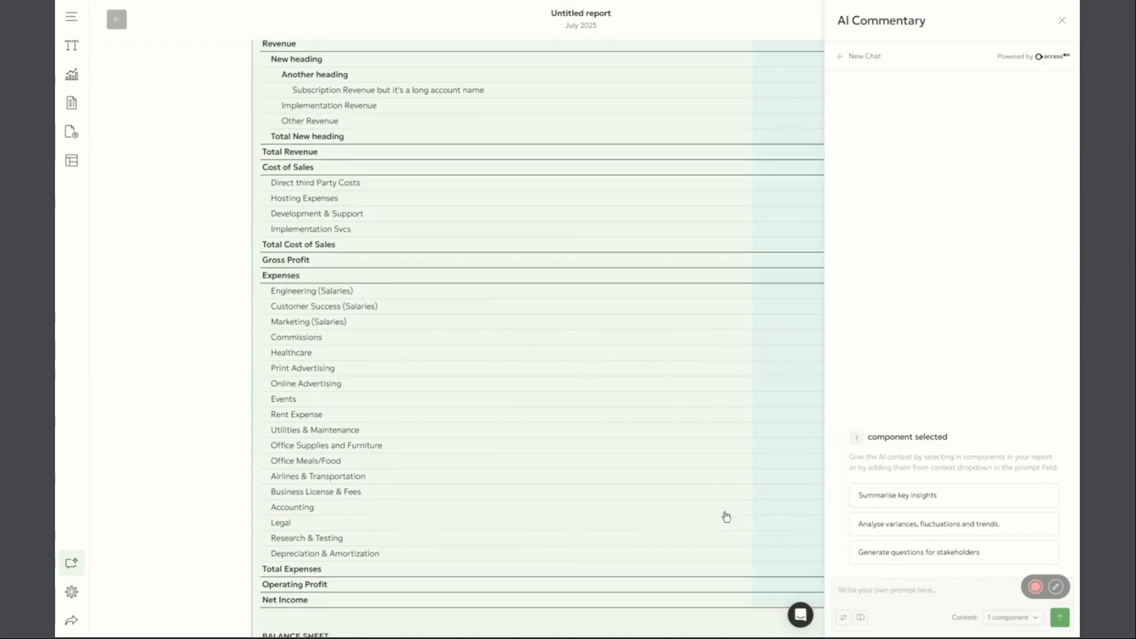
{"action": "scroll", "coordinate": [722, 515], "scroll_direction": "up", "scroll_amount": 3}
Check the AI Commentary length and style choices, and enable both Business context and Report context
{"action": "left_click", "coordinate": [843, 617]}
{"action": "mouse_move", "coordinate": [873, 537]}
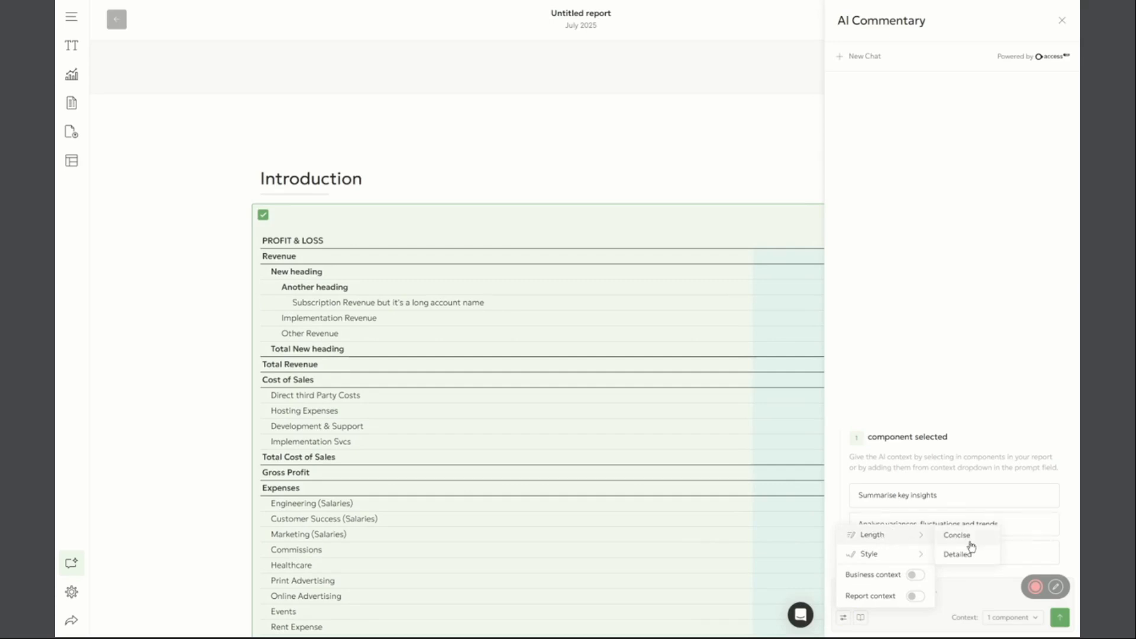
{"action": "mouse_move", "coordinate": [900, 560]}
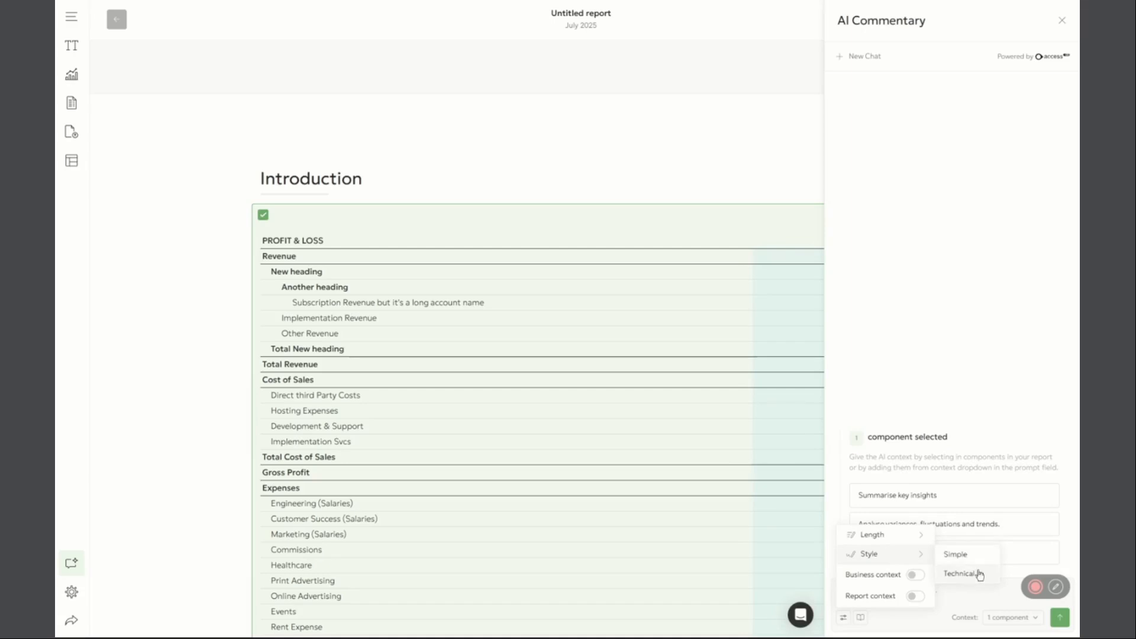
{"action": "left_click", "coordinate": [914, 575]}
{"action": "left_click", "coordinate": [915, 597]}
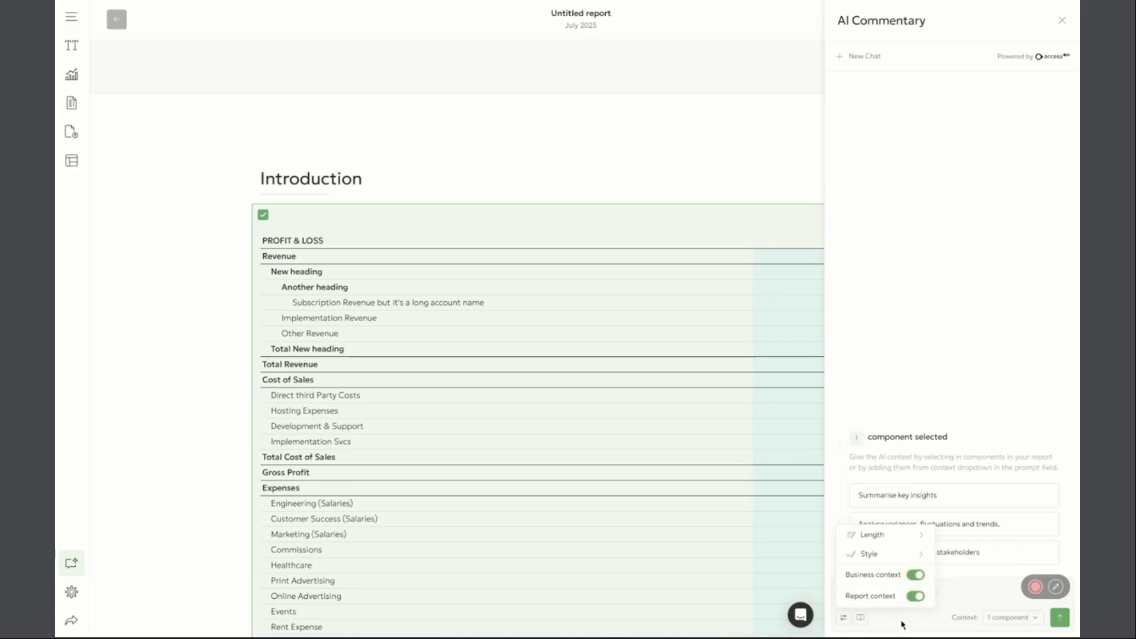
{"action": "left_click", "coordinate": [879, 598]}
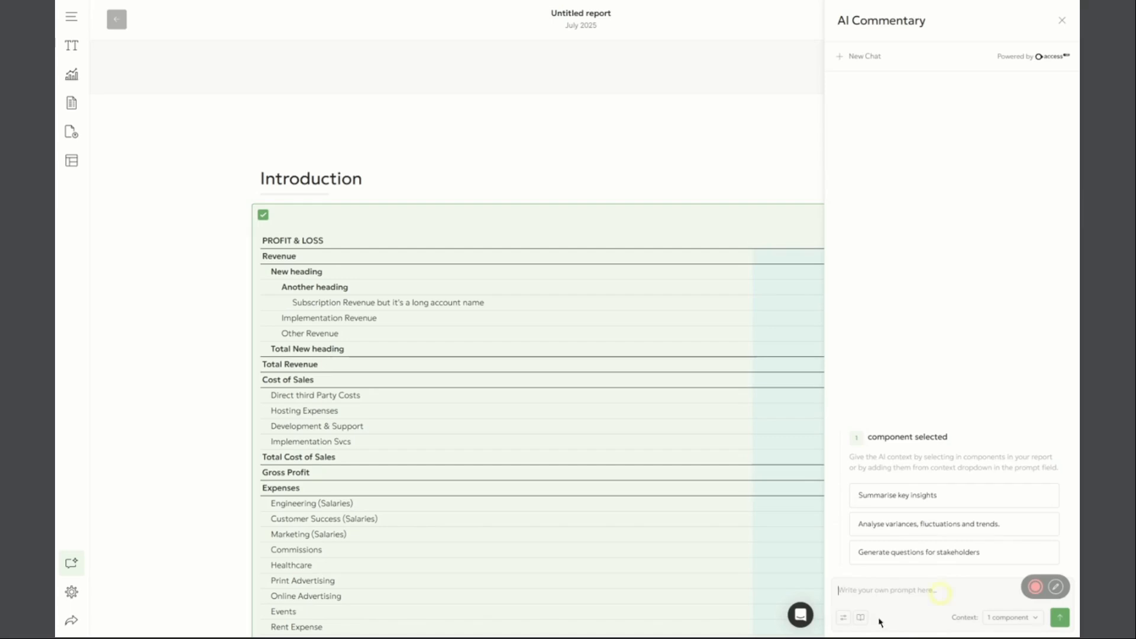
Turn off Business context and Report context in the AI Commentary settings
{"action": "left_click", "coordinate": [843, 617]}
{"action": "left_click", "coordinate": [914, 575]}
{"action": "left_click", "coordinate": [914, 596]}
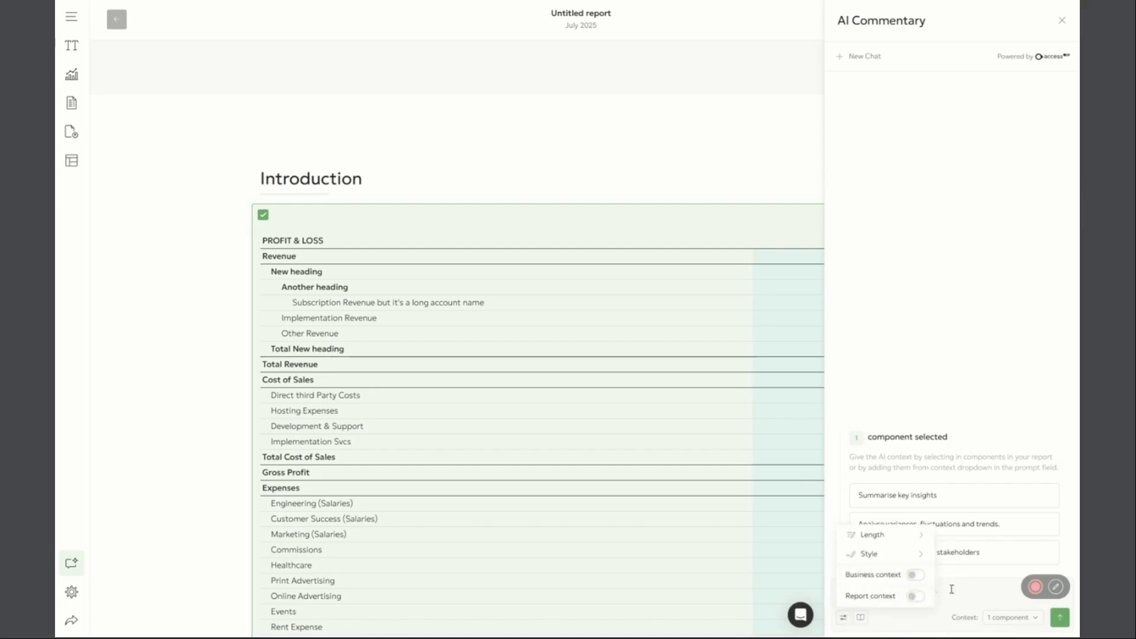
{"action": "left_click", "coordinate": [951, 590]}
Generate AI commentary with the "Summarise key insights" prompt for the selected component
{"action": "left_click", "coordinate": [928, 497]}
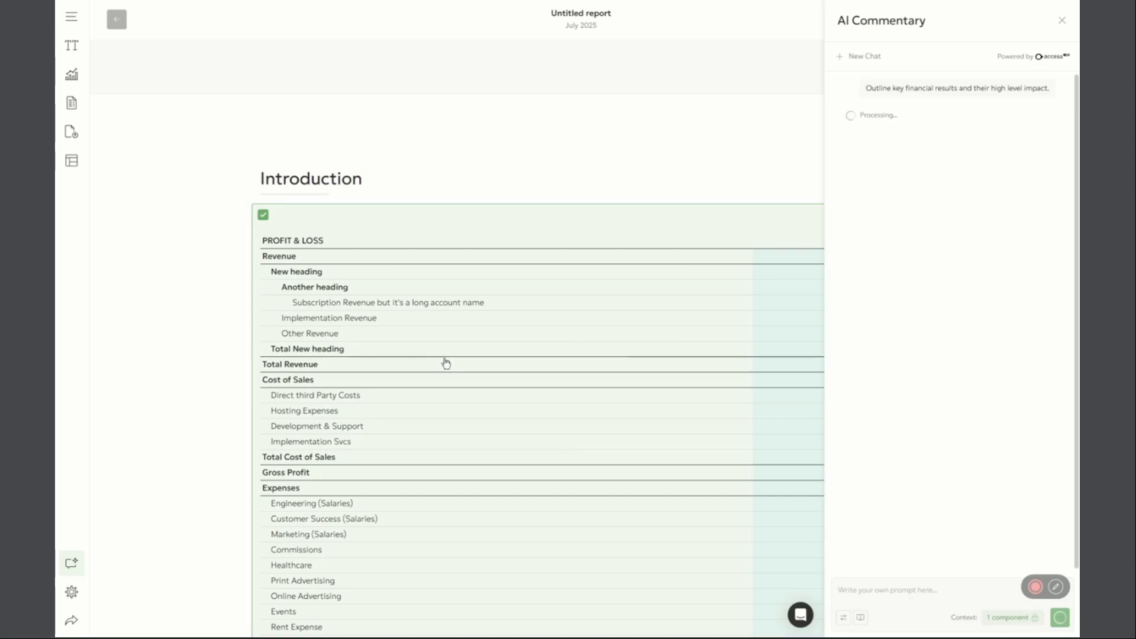
{"action": "scroll", "coordinate": [503, 405], "scroll_direction": "down", "scroll_amount": 2}
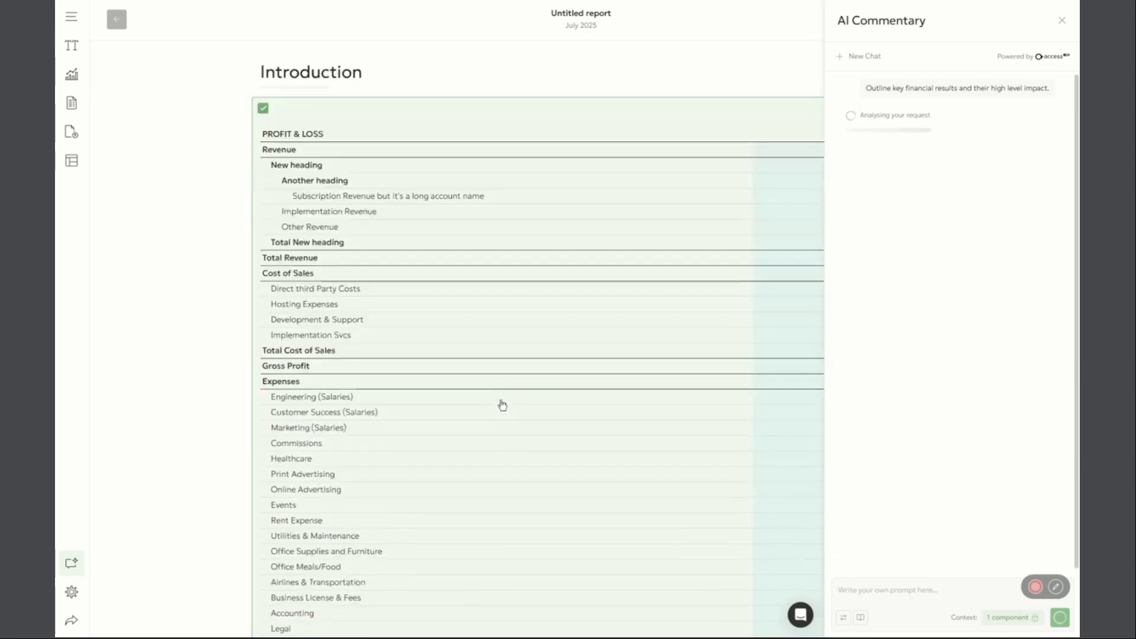
{"action": "scroll", "coordinate": [502, 406], "scroll_direction": "down", "scroll_amount": 2}
{"action": "scroll", "coordinate": [504, 402], "scroll_direction": "up", "scroll_amount": 5}
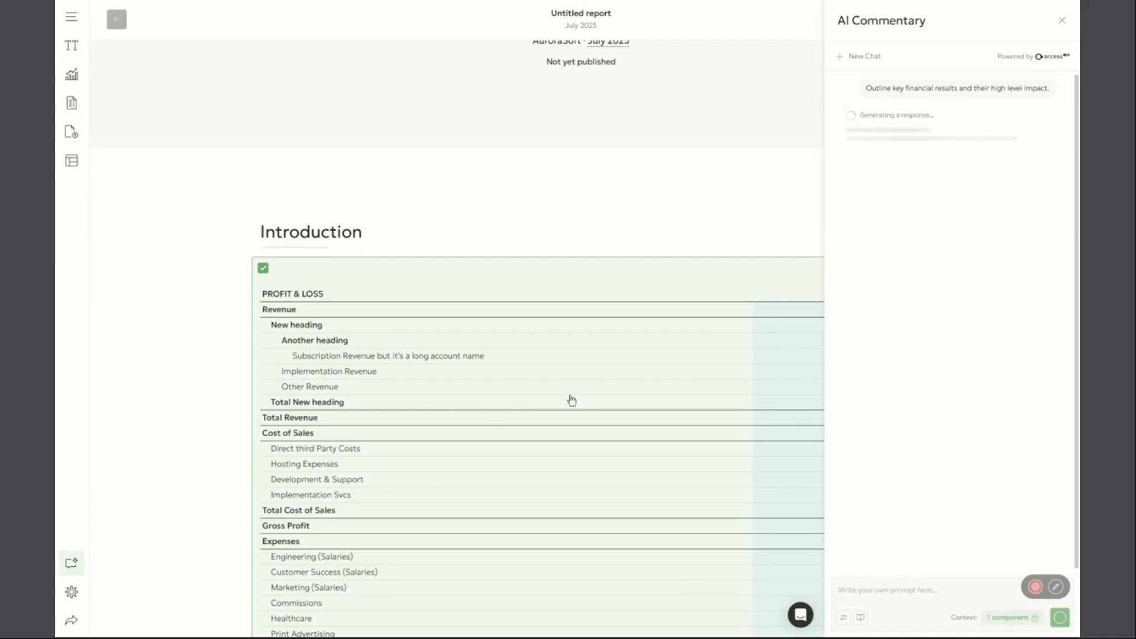
{"action": "scroll", "coordinate": [571, 403], "scroll_direction": "down", "scroll_amount": 20}
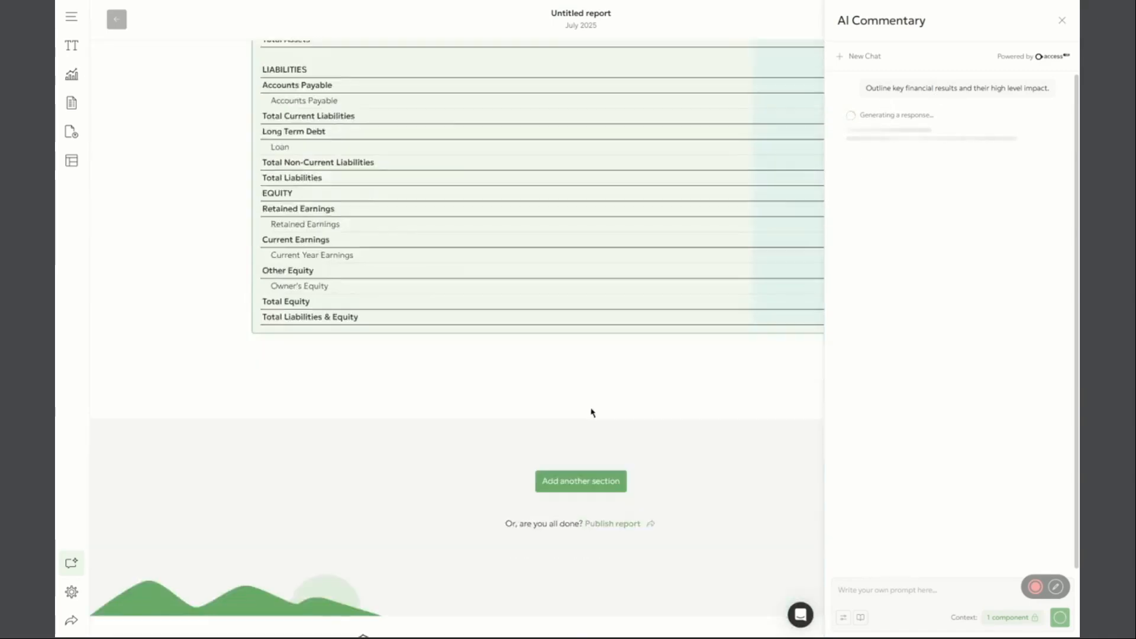
{"action": "scroll", "coordinate": [592, 412], "scroll_direction": "up", "scroll_amount": 20}
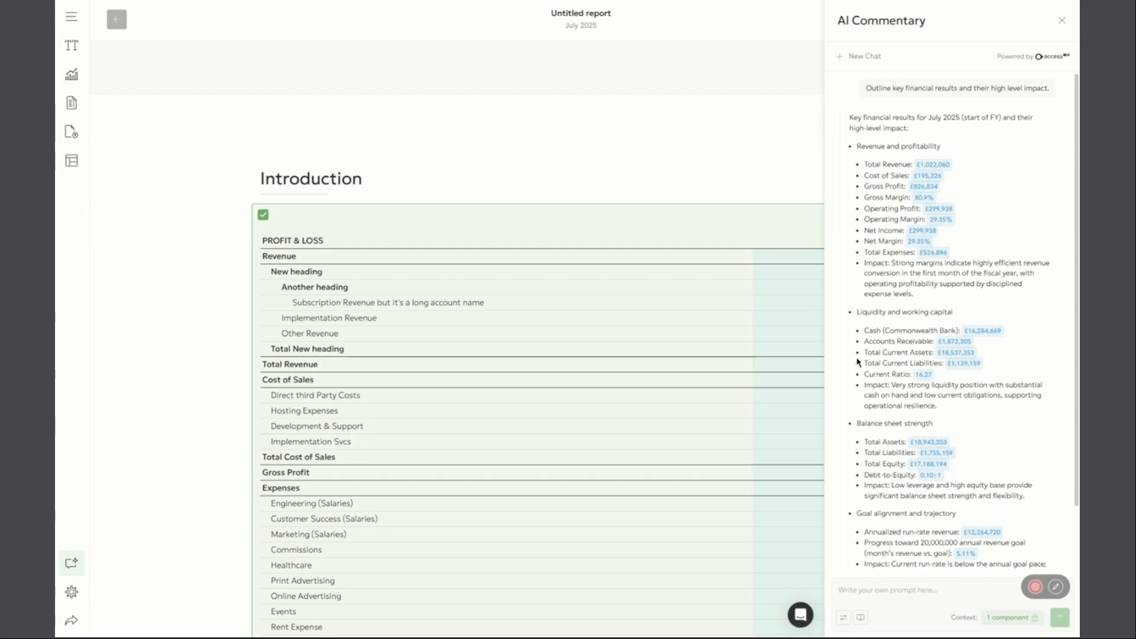
Examine the source attributions behind the Total Revenue, Gross Margin and Operating Margin figures in the AI response
{"action": "scroll", "coordinate": [426, 380], "scroll_direction": "down", "scroll_amount": 5}
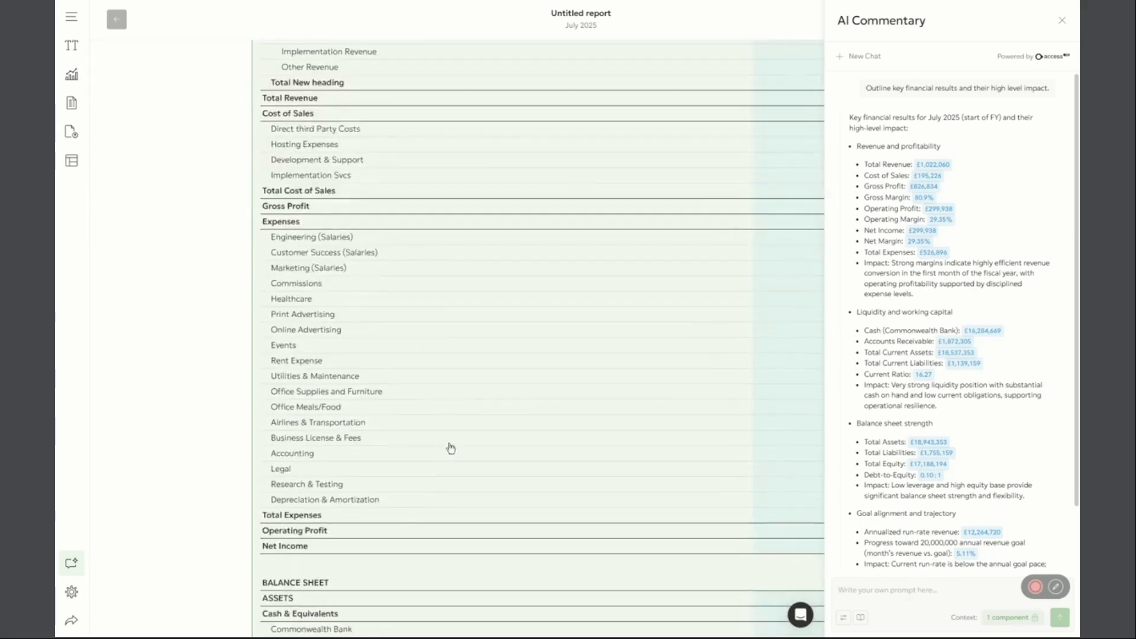
{"action": "scroll", "coordinate": [448, 449], "scroll_direction": "up", "scroll_amount": 5}
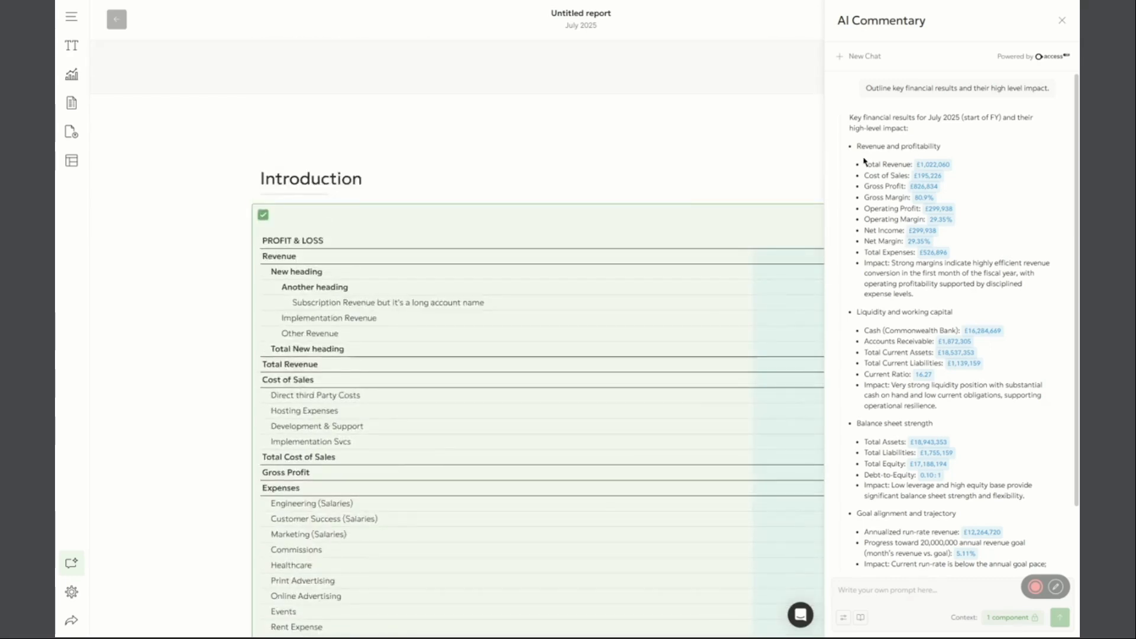
{"action": "mouse_move", "coordinate": [933, 171]}
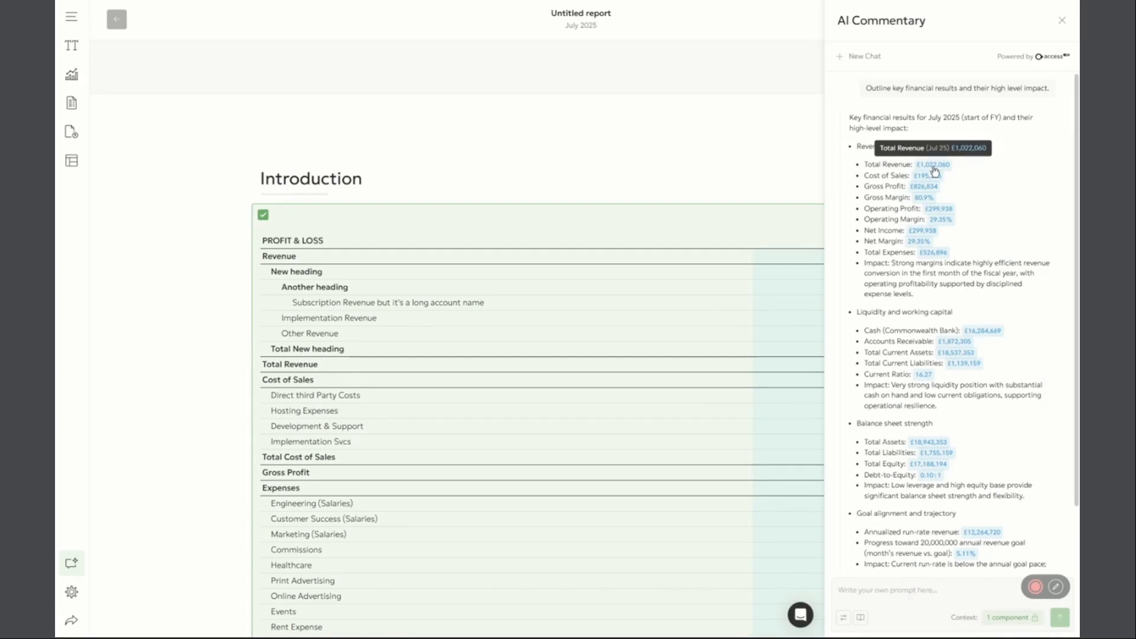
{"action": "mouse_move", "coordinate": [928, 200]}
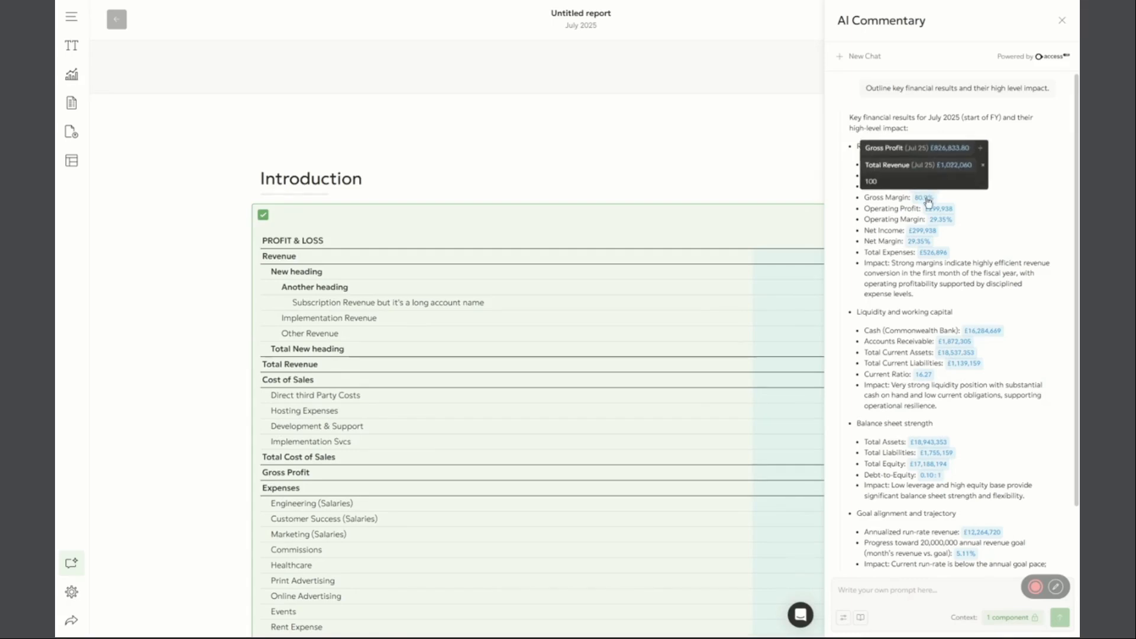
{"action": "left_click", "coordinate": [923, 198]}
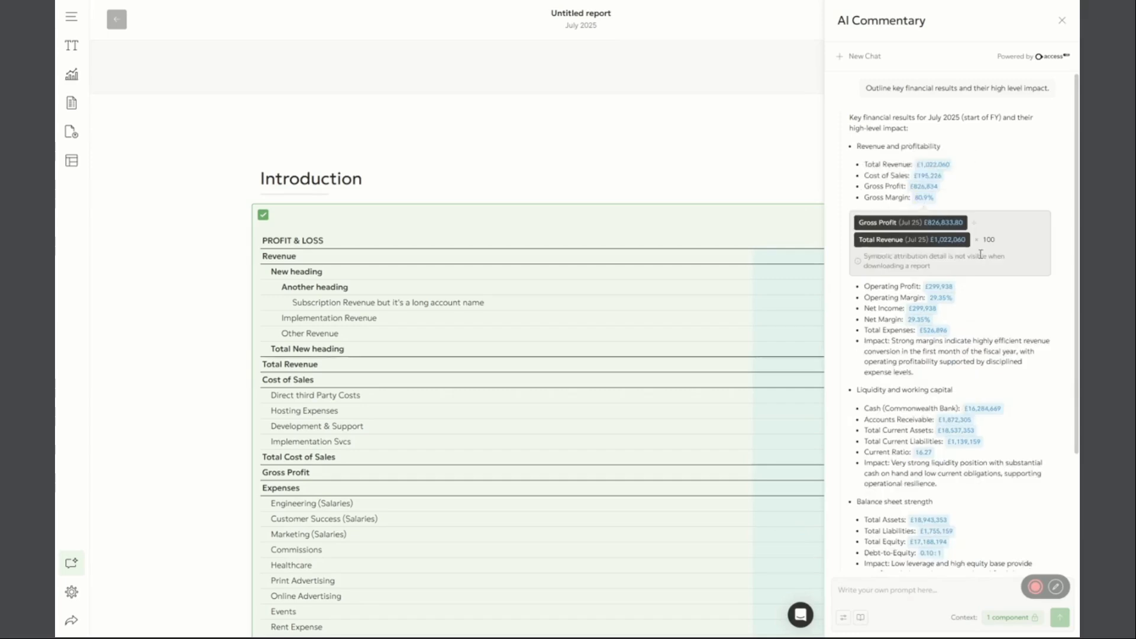
{"action": "left_click", "coordinate": [926, 200]}
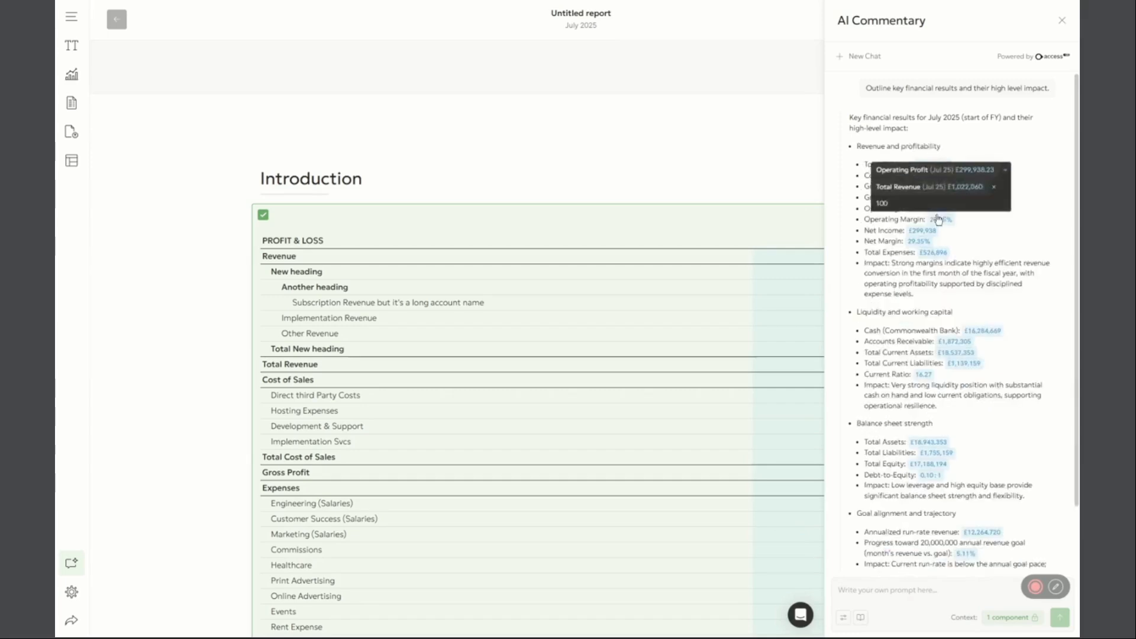
Add the generated key insights commentary to the report and close AI Commentary
{"action": "scroll", "coordinate": [964, 367], "scroll_direction": "down", "scroll_amount": 1}
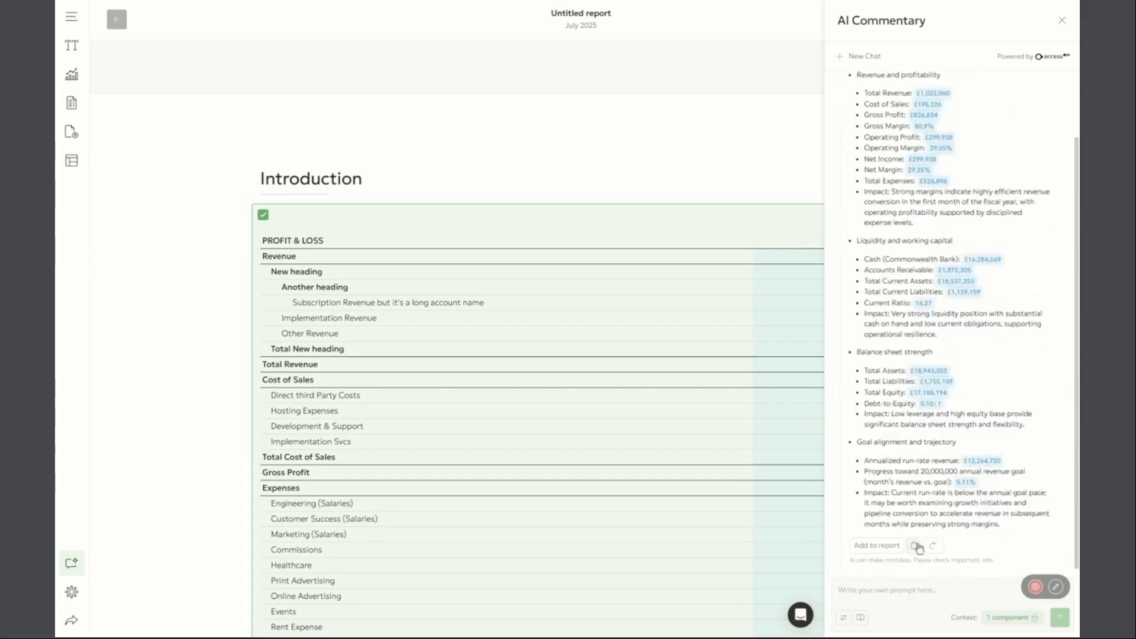
{"action": "left_click", "coordinate": [876, 545]}
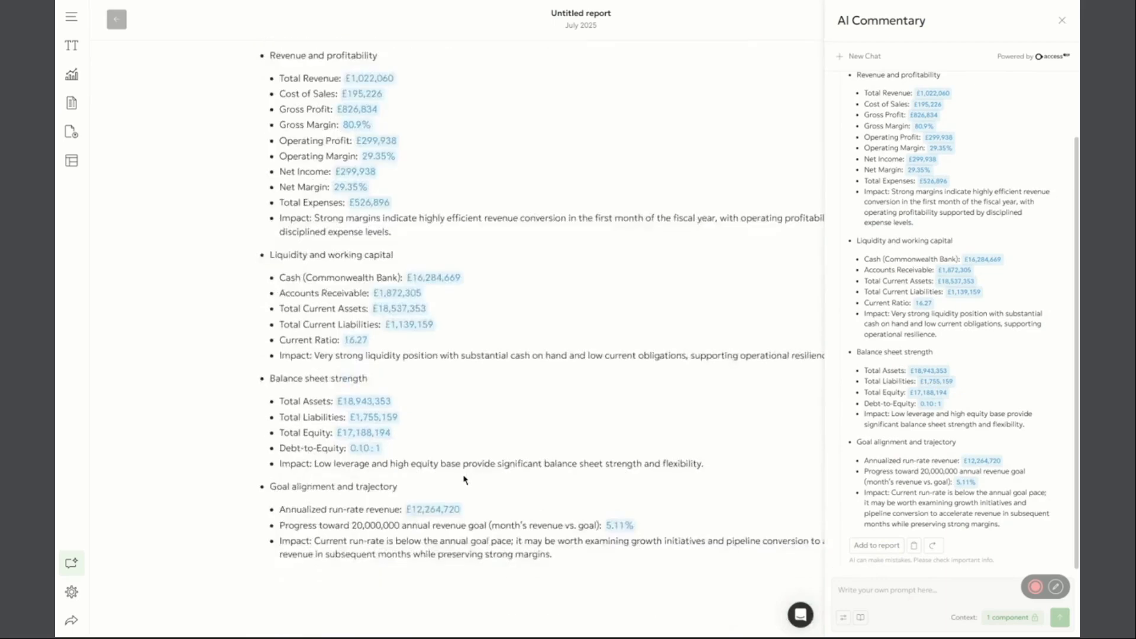
{"action": "scroll", "coordinate": [464, 481], "scroll_direction": "up", "scroll_amount": 3}
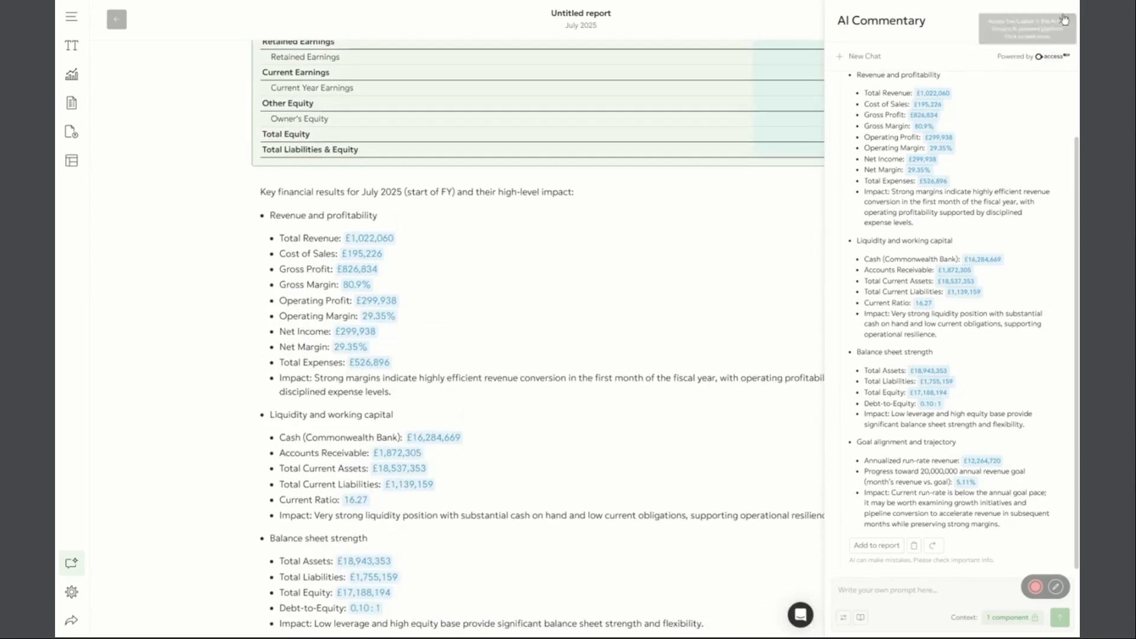
{"action": "left_click", "coordinate": [1063, 19]}
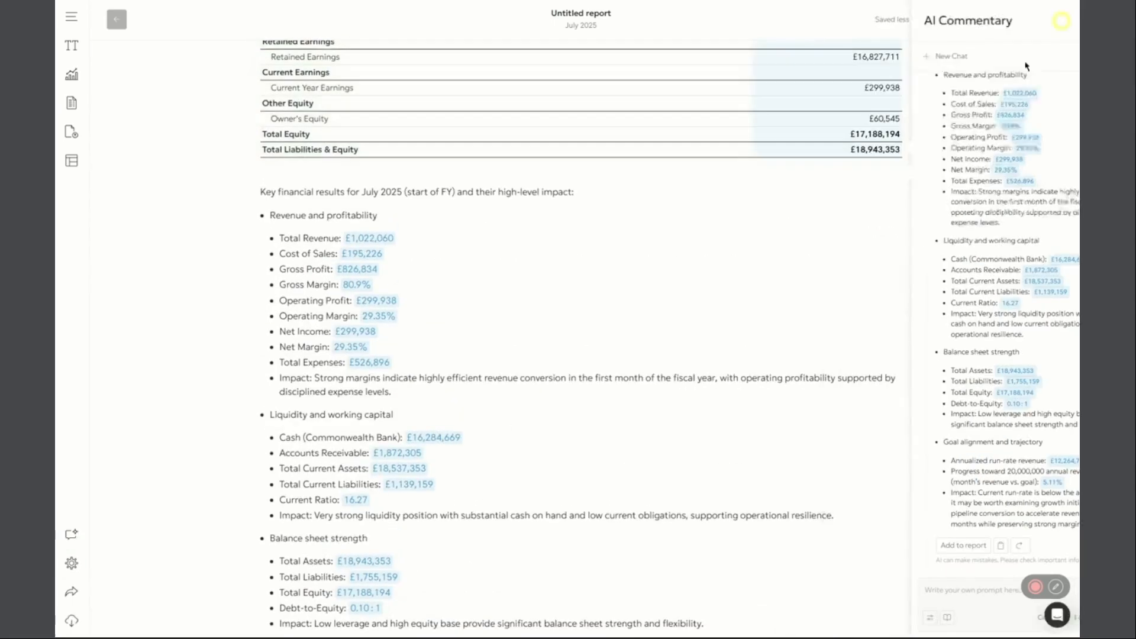
Convert the Total Revenue figure in the report's commentary to plain text, and look over the commentary and balance sheet
{"action": "left_click", "coordinate": [372, 242]}
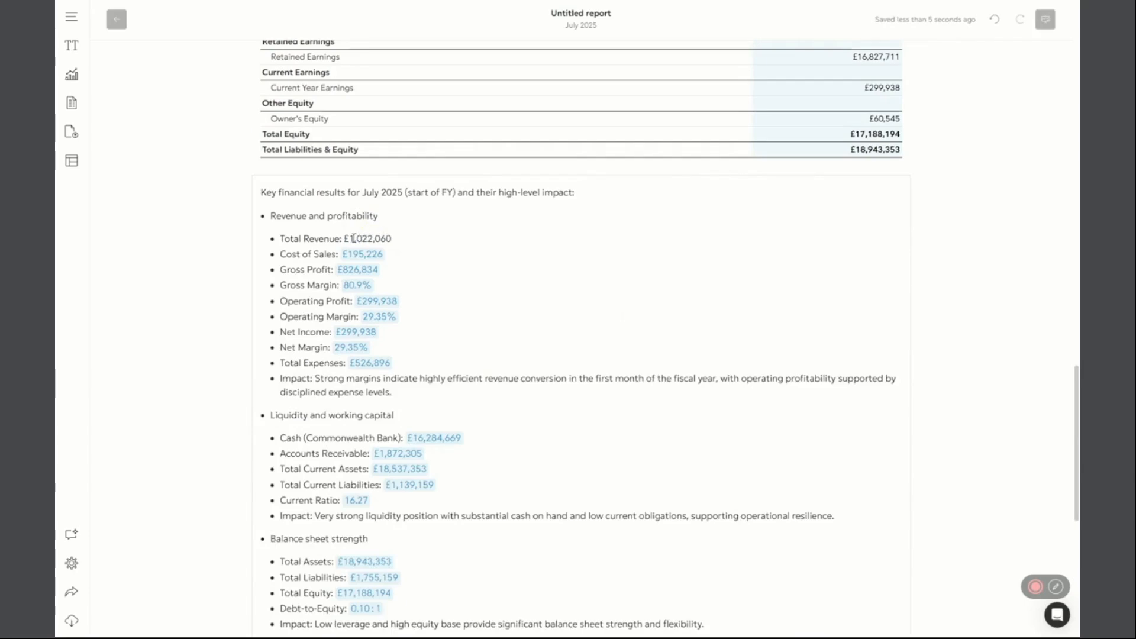
{"action": "scroll", "coordinate": [481, 375], "scroll_direction": "down", "scroll_amount": 3}
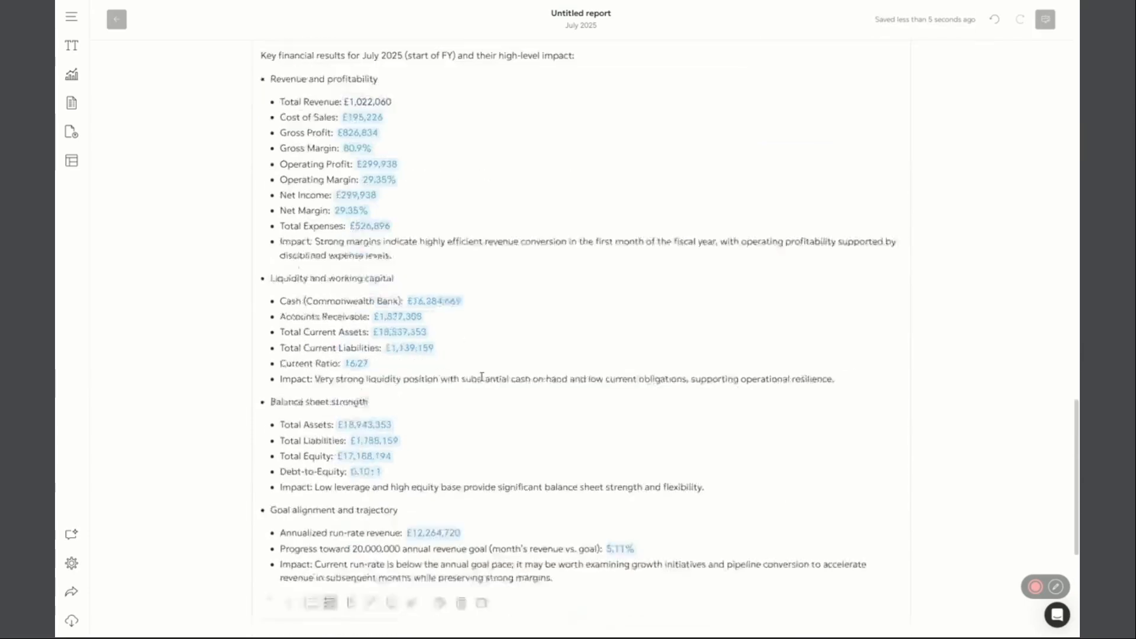
{"action": "scroll", "coordinate": [512, 396], "scroll_direction": "up", "scroll_amount": 12}
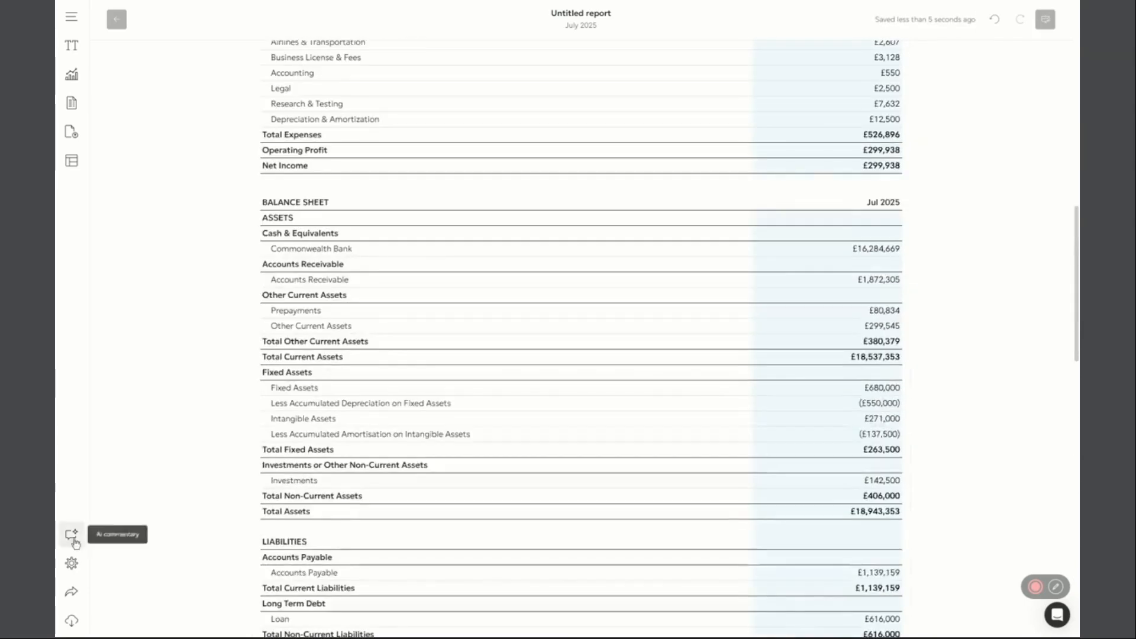
Reopen AI Commentary and check the locked component context of the current chat alongside the selected financials table
{"action": "left_click", "coordinate": [71, 534]}
{"action": "left_click", "coordinate": [908, 566]}
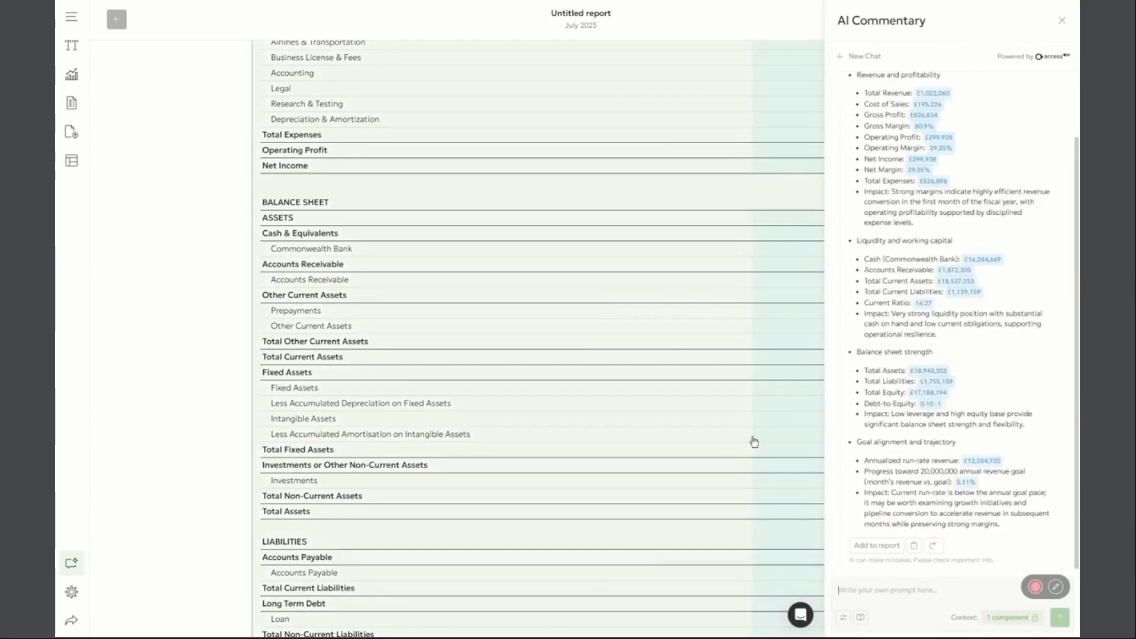
{"action": "scroll", "coordinate": [753, 442], "scroll_direction": "up", "scroll_amount": 5}
{"action": "mouse_move", "coordinate": [1003, 627]}
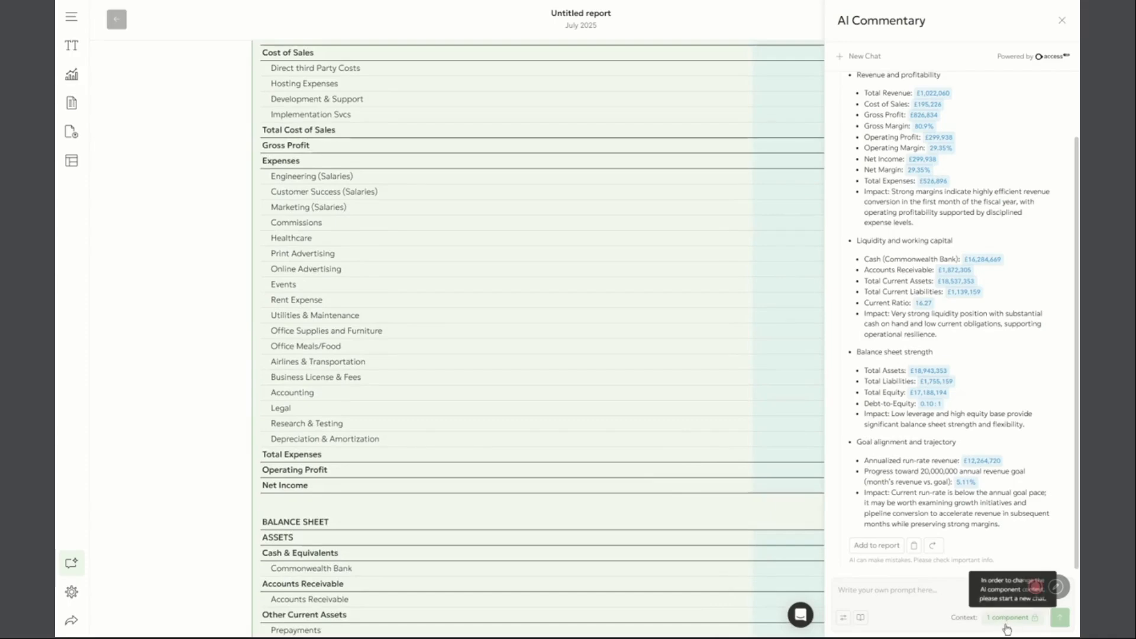
{"action": "scroll", "coordinate": [646, 408], "scroll_direction": "up", "scroll_amount": 5}
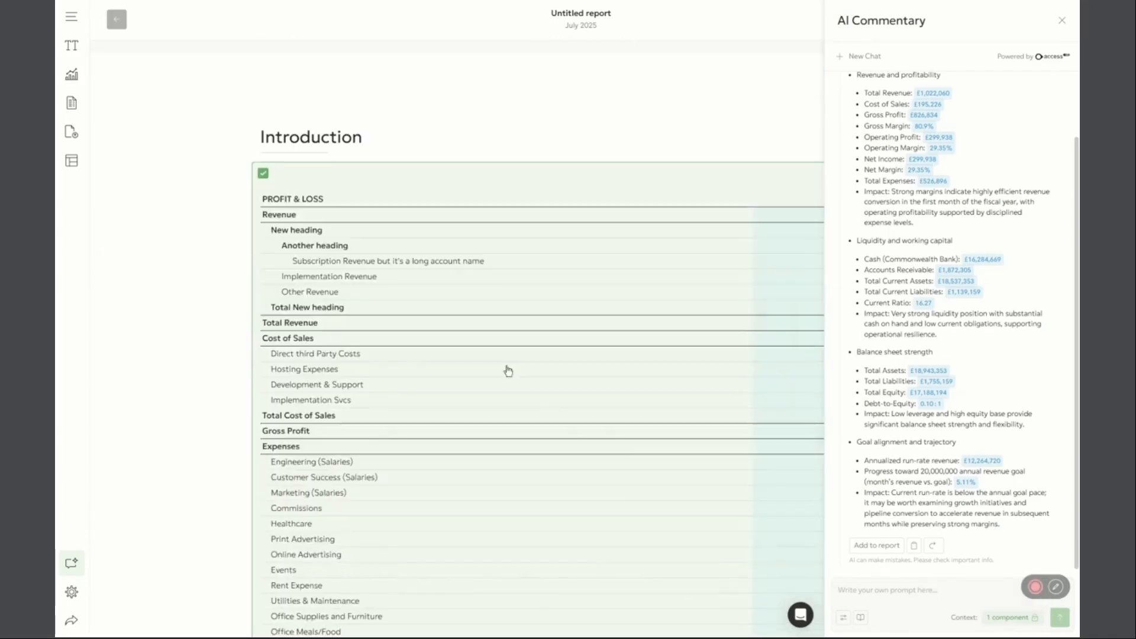
Add the This financial year and Rolling 12 months Revenue charts and the monthly KPIs (This Month vs Target) table to the report
{"action": "left_click", "coordinate": [72, 74]}
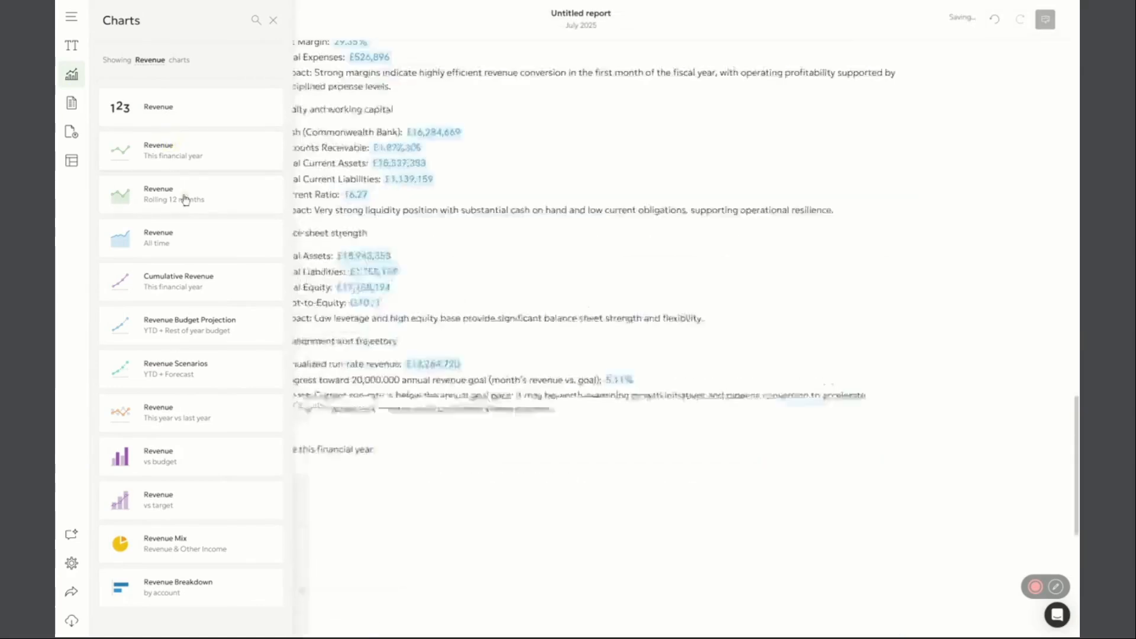
{"action": "left_click", "coordinate": [72, 104]}
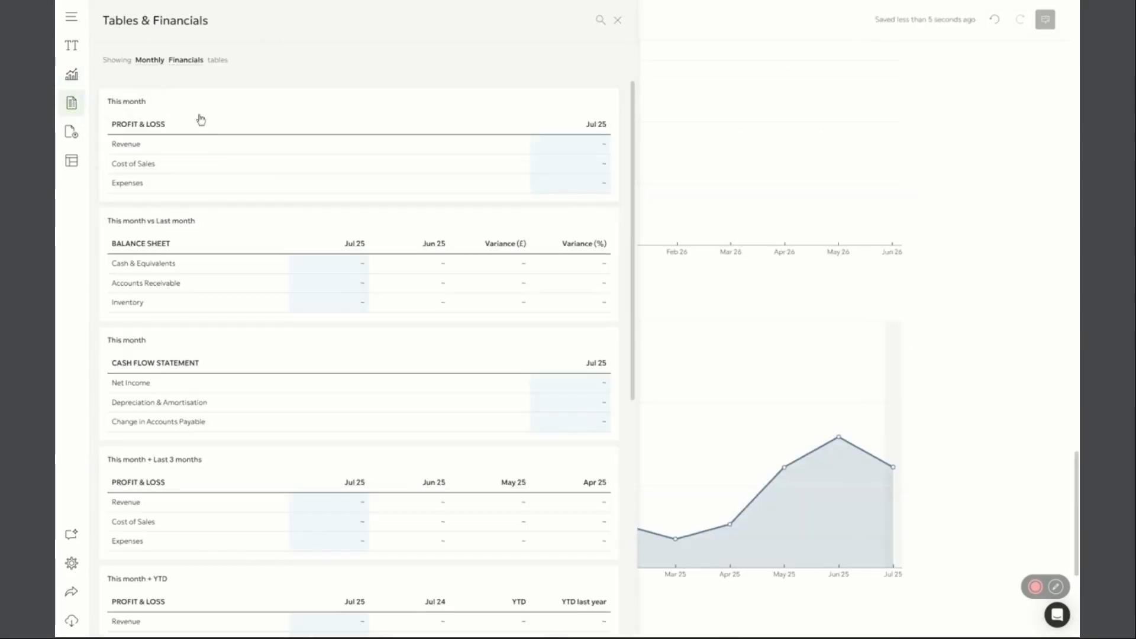
{"action": "left_click", "coordinate": [183, 60]}
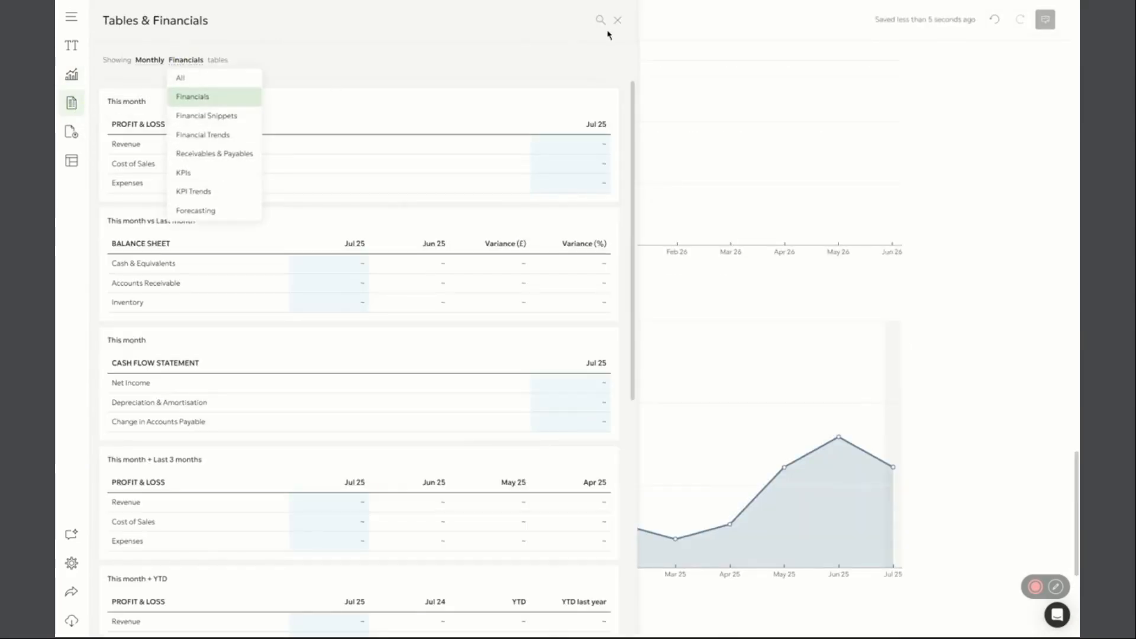
{"action": "left_click", "coordinate": [214, 173]}
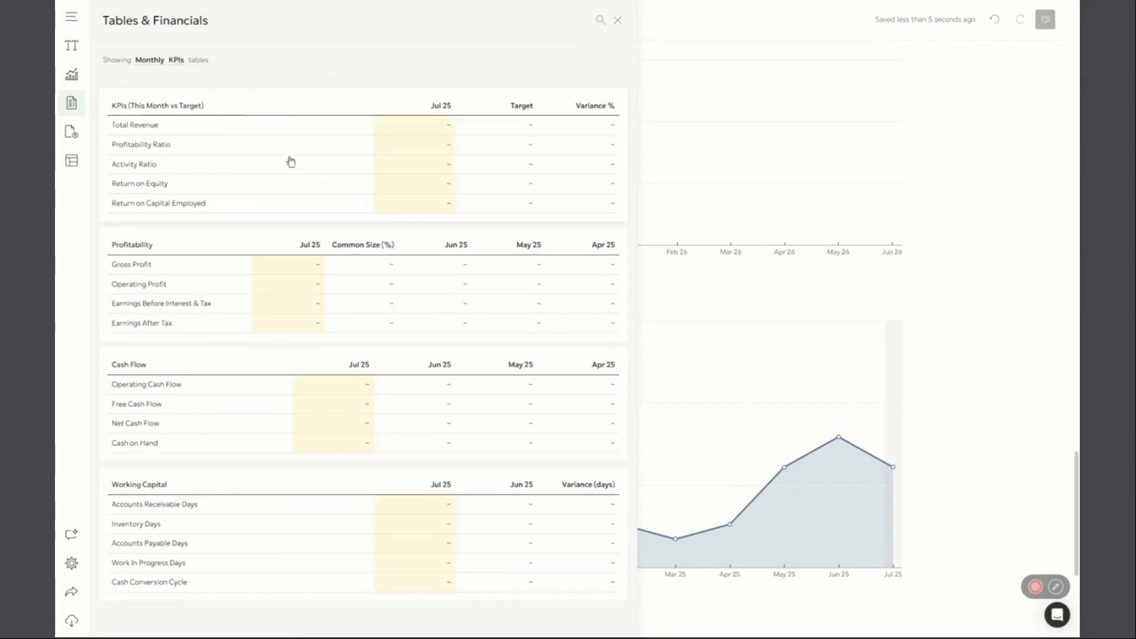
{"action": "left_click", "coordinate": [72, 47]}
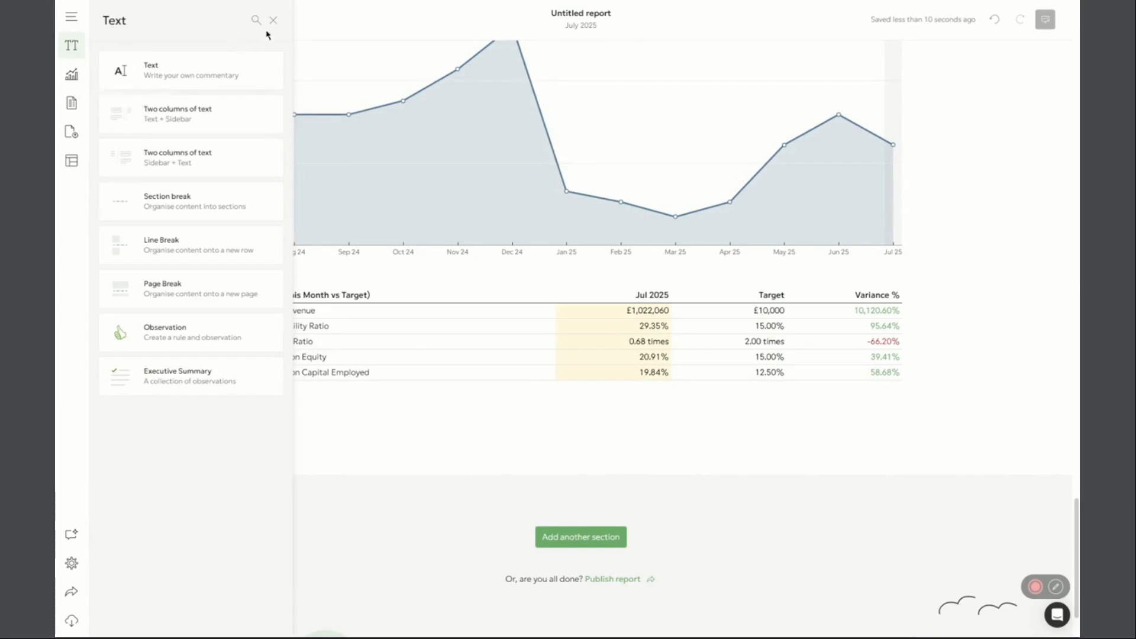
{"action": "left_click", "coordinate": [273, 20]}
Look over the report's content and view the length, style and context options in the financials table's AI Commentary, leaving them unchanged
{"action": "scroll", "coordinate": [611, 393], "scroll_direction": "up", "scroll_amount": 15}
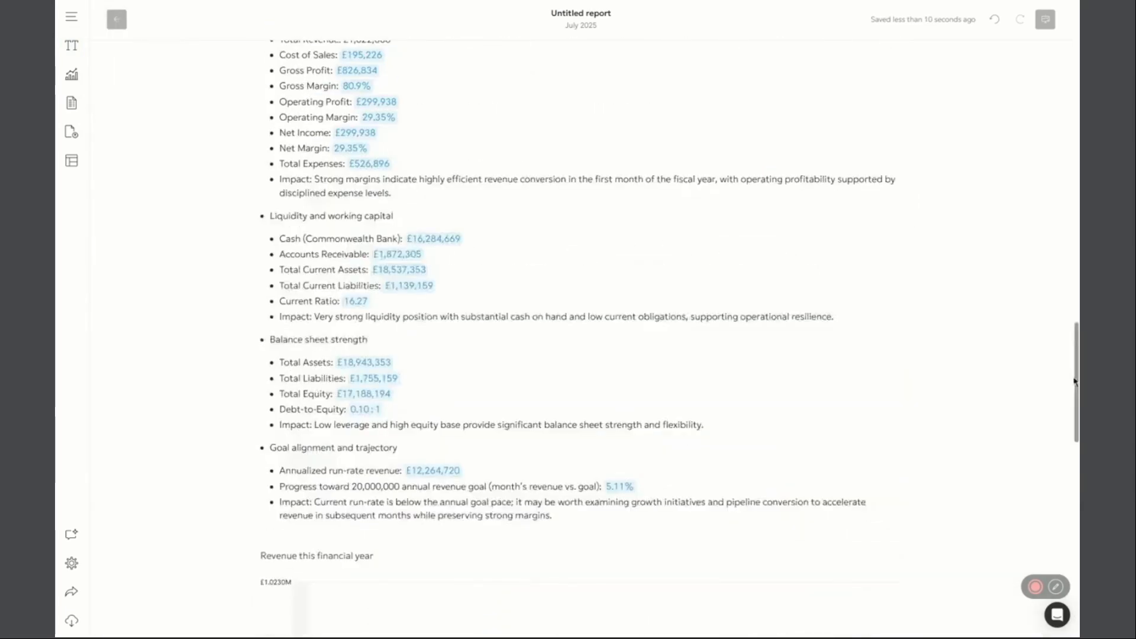
{"action": "scroll", "coordinate": [597, 447], "scroll_direction": "up", "scroll_amount": 20}
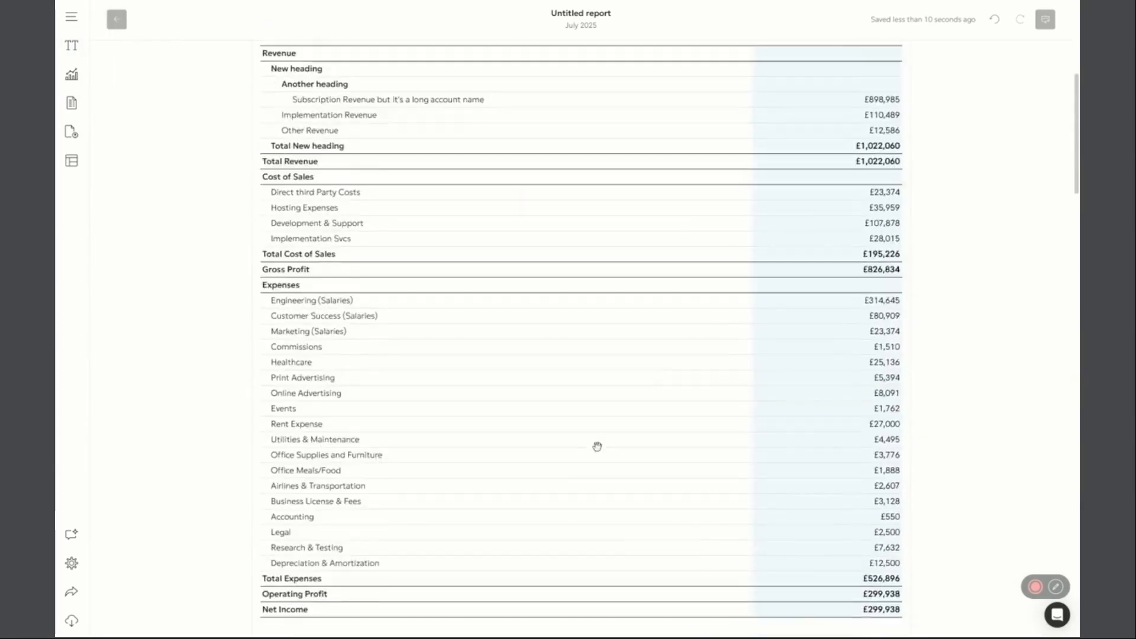
{"action": "scroll", "coordinate": [596, 447], "scroll_direction": "up", "scroll_amount": 6}
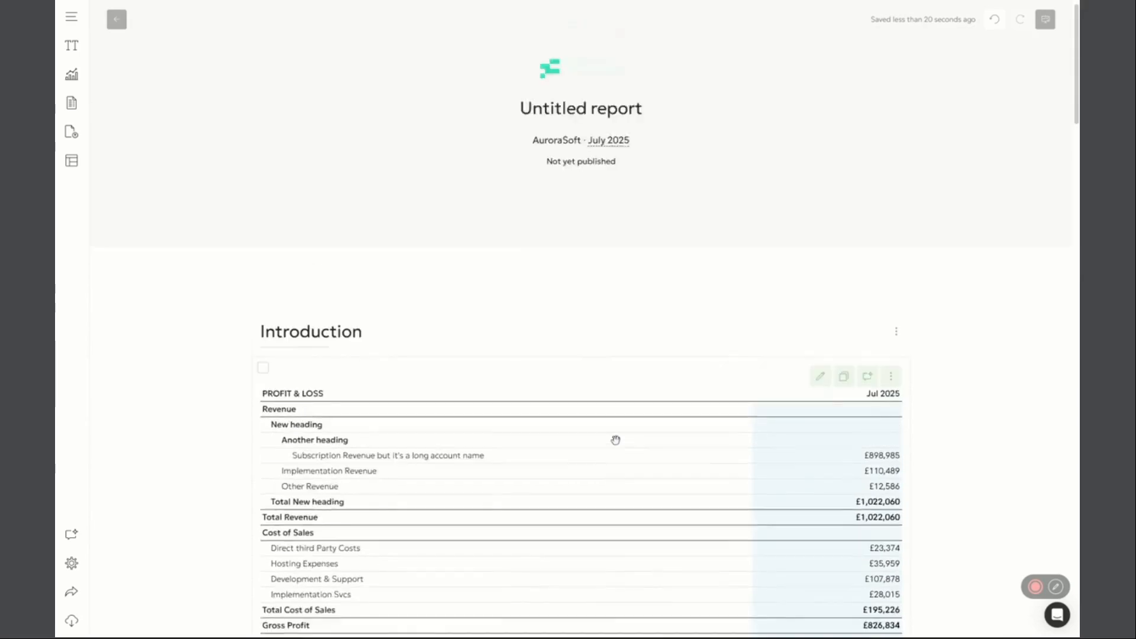
{"action": "scroll", "coordinate": [478, 464], "scroll_direction": "down", "scroll_amount": 5}
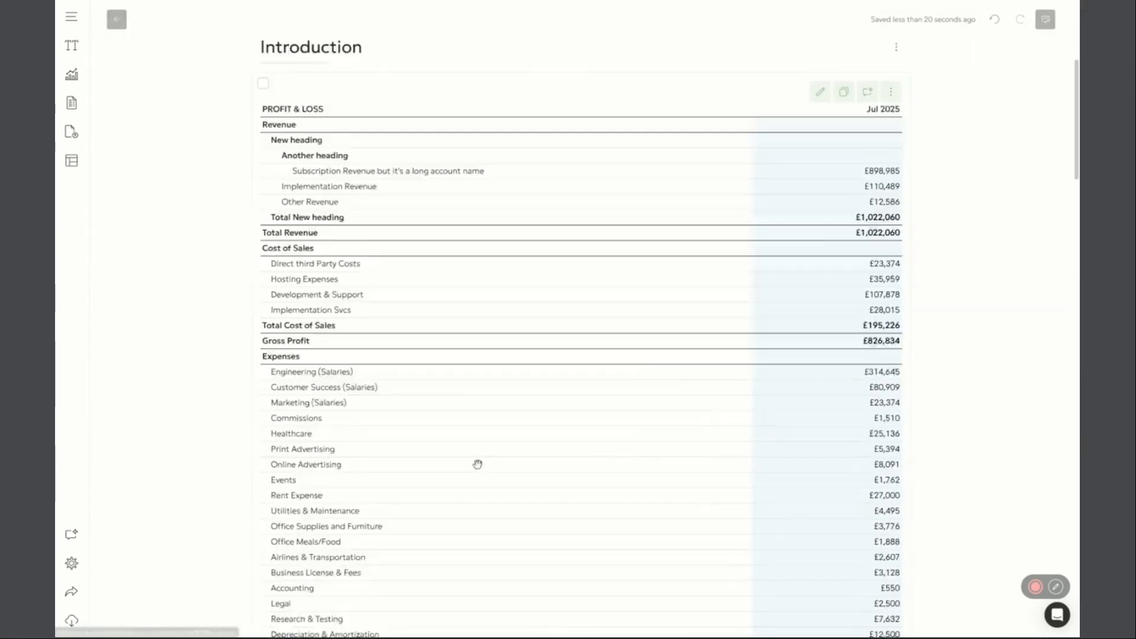
{"action": "scroll", "coordinate": [477, 465], "scroll_direction": "down", "scroll_amount": 1}
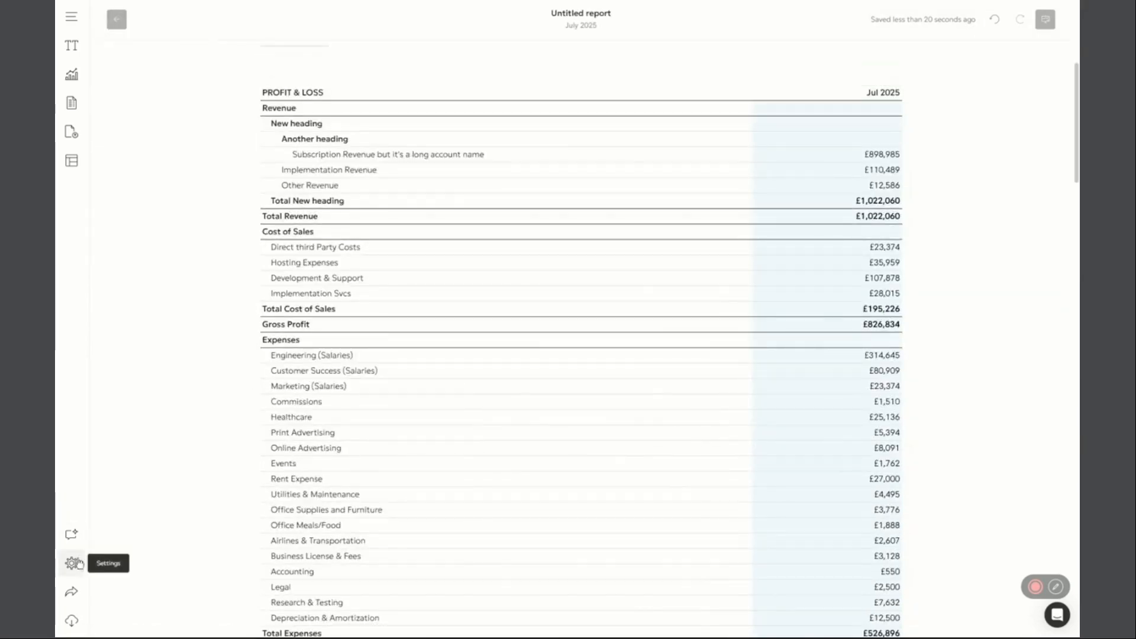
{"action": "left_click", "coordinate": [868, 73]}
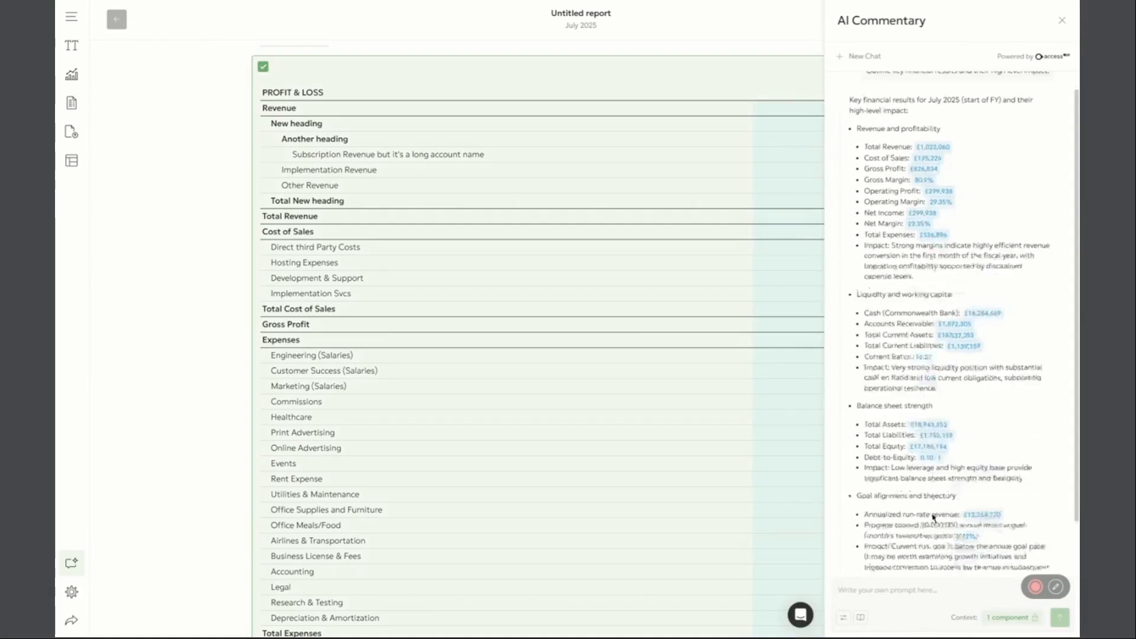
{"action": "left_click", "coordinate": [843, 617]}
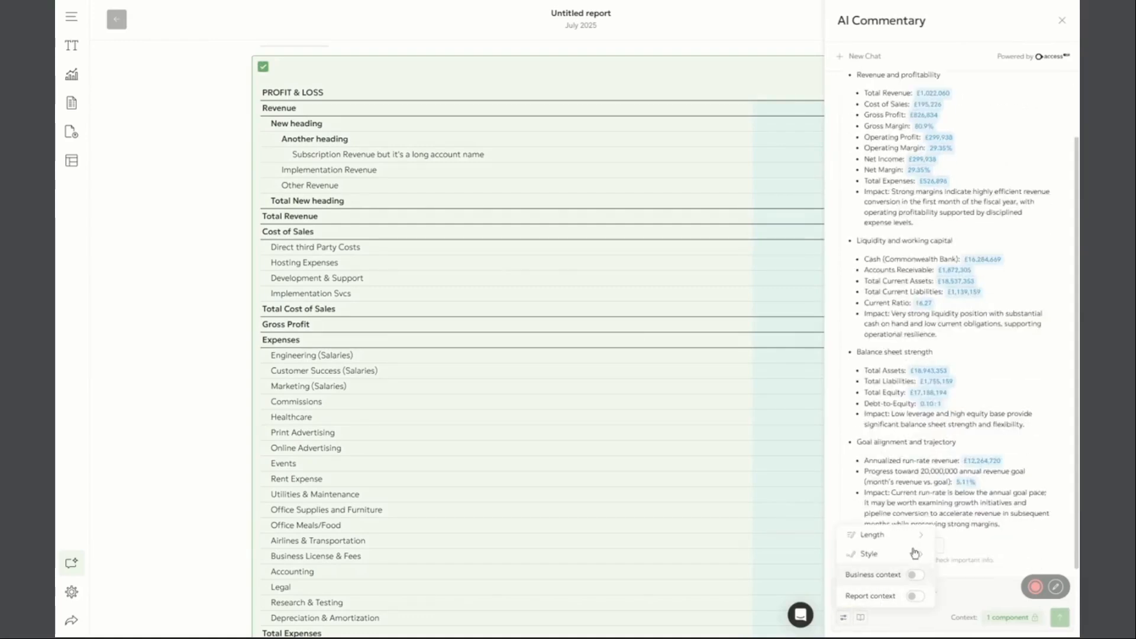
{"action": "left_click", "coordinate": [1062, 20]}
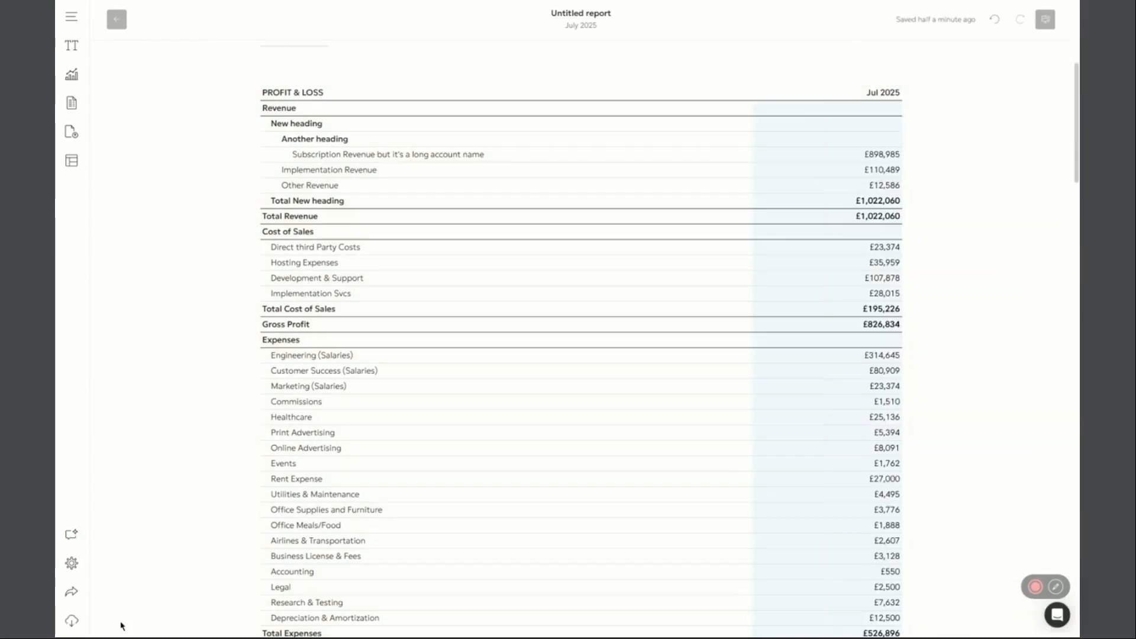
Examine the AI report context field in the report settings and leave the settings without applying changes
{"action": "left_click", "coordinate": [71, 563]}
{"action": "left_click", "coordinate": [953, 415]}
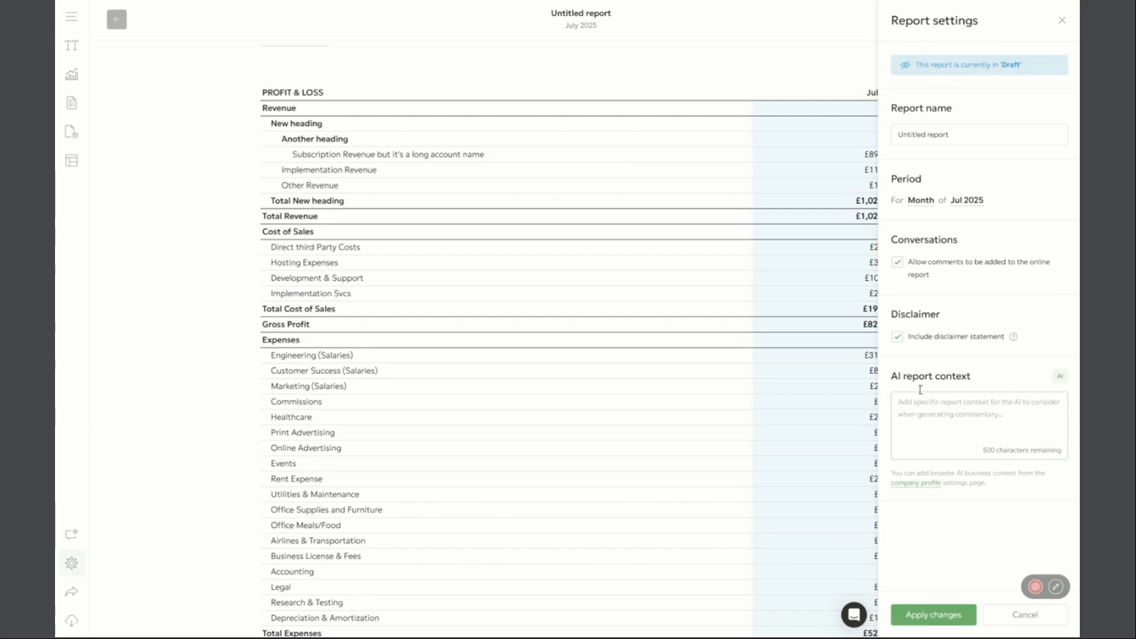
{"action": "left_click_drag", "start_coordinate": [891, 377], "coordinate": [982, 376]}
{"action": "left_click", "coordinate": [969, 377]}
{"action": "left_click_drag", "start_coordinate": [891, 377], "coordinate": [983, 380]}
{"action": "left_click", "coordinate": [987, 402]}
{"action": "left_click_drag", "start_coordinate": [891, 376], "coordinate": [971, 379]}
{"action": "left_click", "coordinate": [967, 429]}
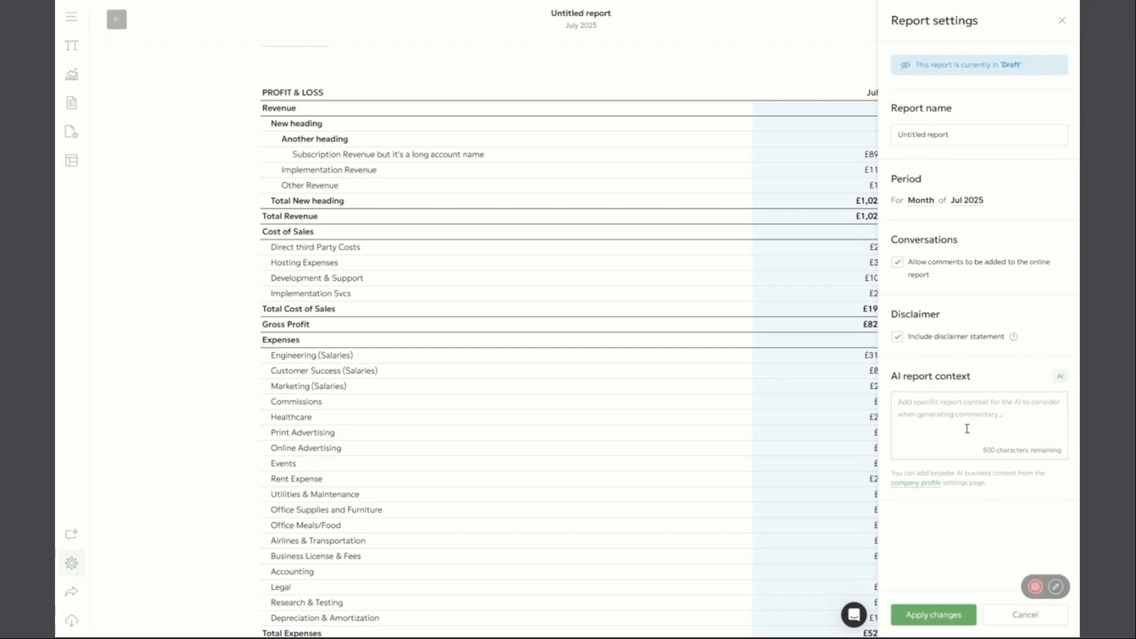
{"action": "left_click", "coordinate": [1032, 613]}
Leave the report and find the AI business context section in AuroraSoft's company profile settings
{"action": "left_click", "coordinate": [116, 19]}
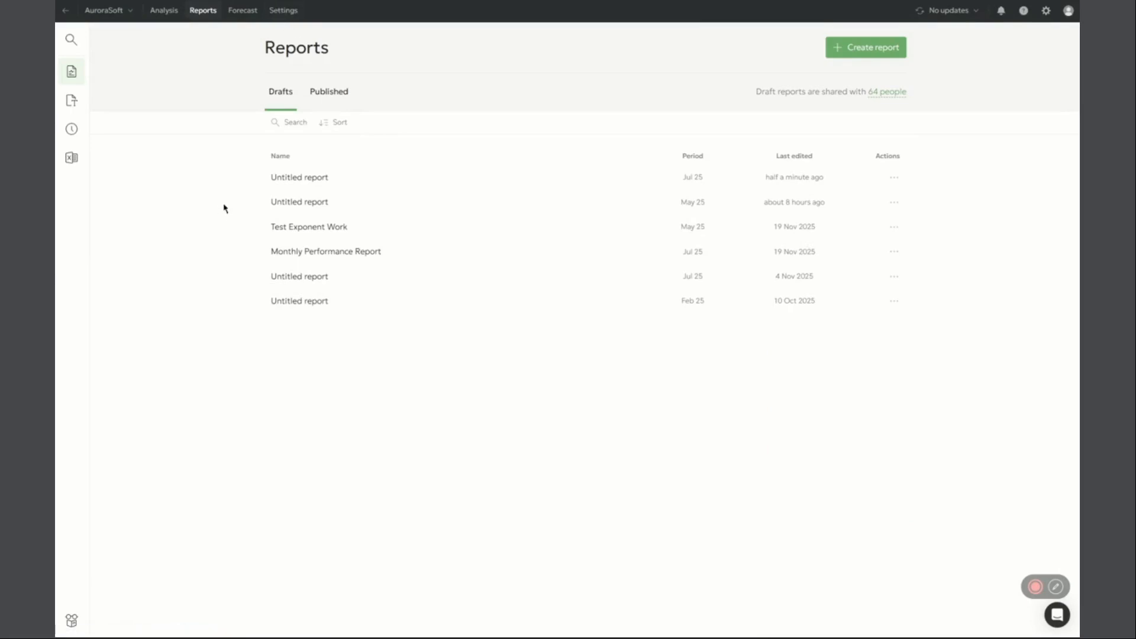
{"action": "left_click", "coordinate": [282, 10]}
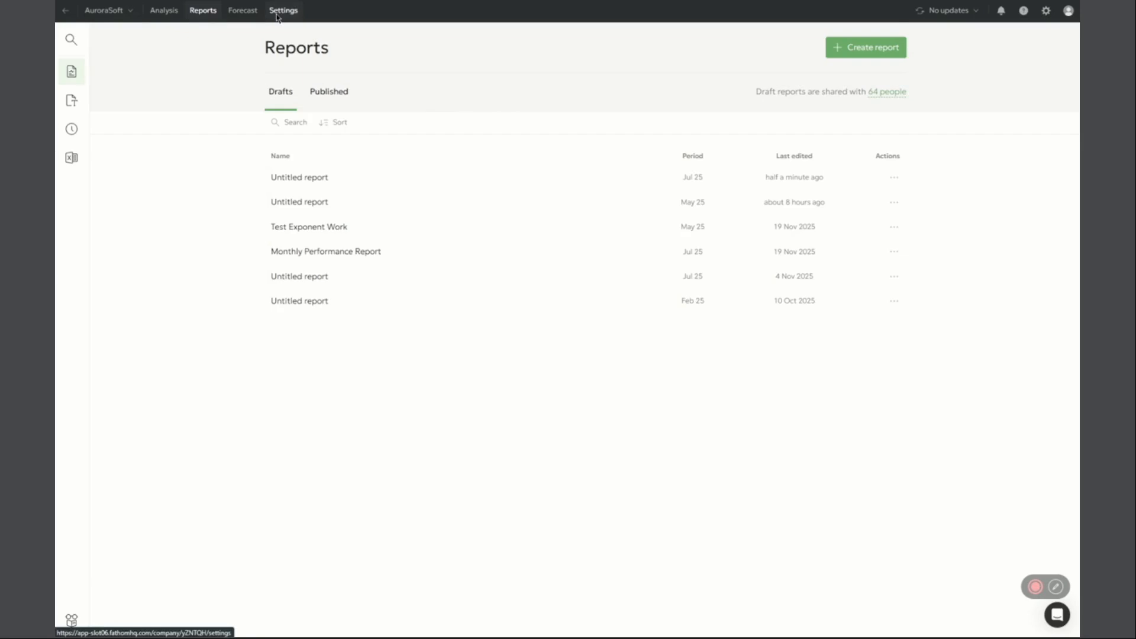
{"action": "left_click", "coordinate": [106, 199]}
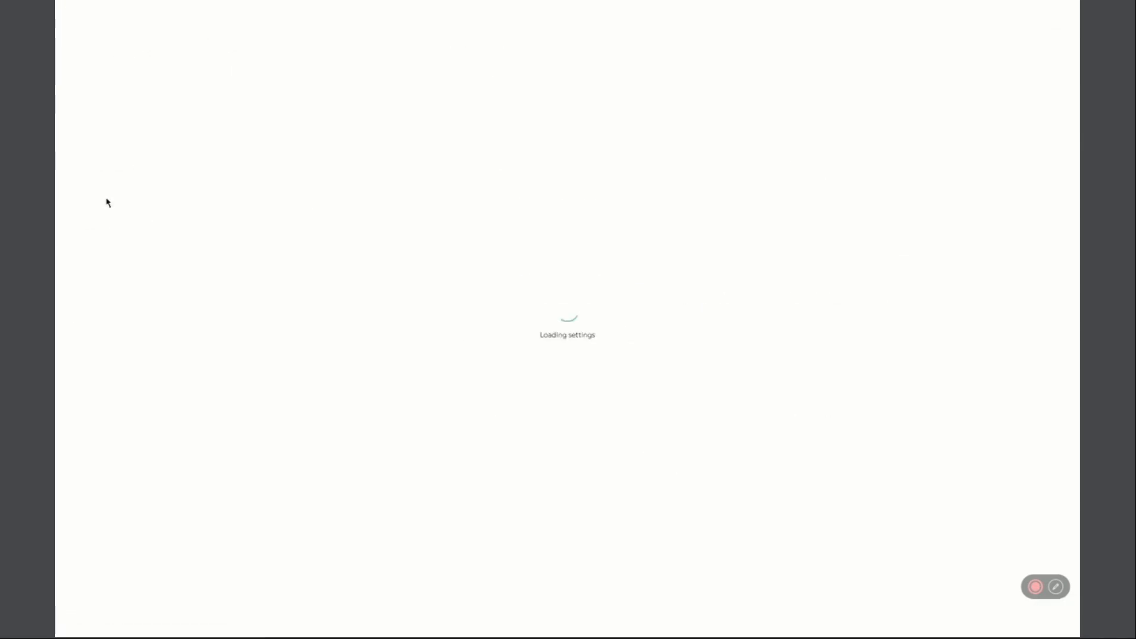
{"action": "scroll", "coordinate": [315, 383], "scroll_direction": "down", "scroll_amount": 5}
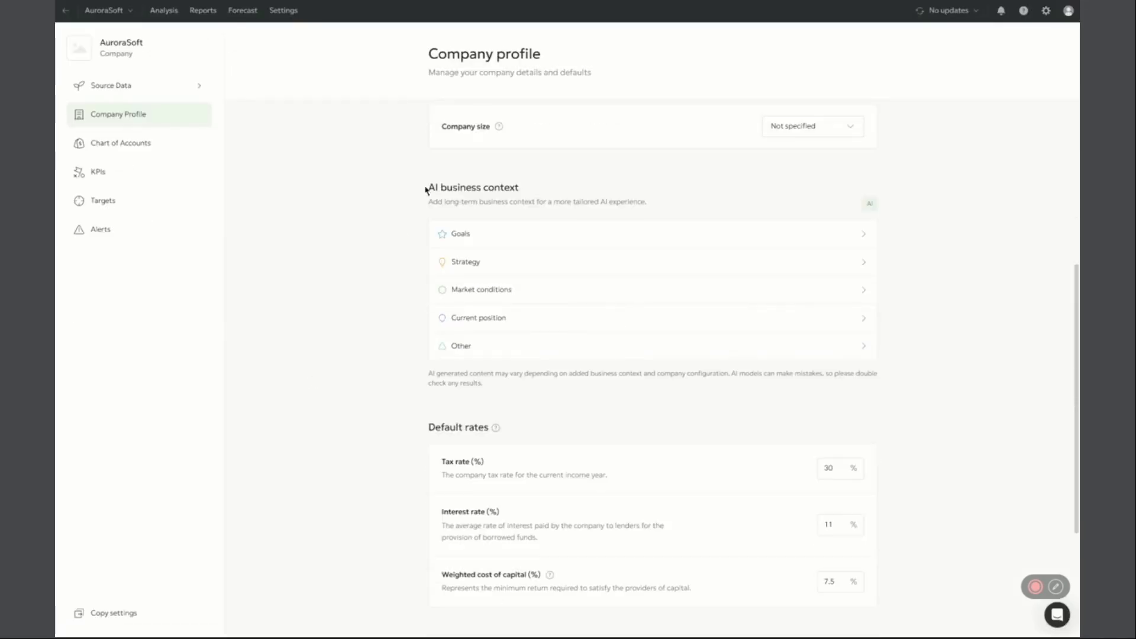
{"action": "left_click_drag", "start_coordinate": [426, 189], "coordinate": [520, 187]}
{"action": "left_click", "coordinate": [530, 185]}
Examine the Goals and Other entries of the AI business context, including the company's annual revenue goal
{"action": "left_click", "coordinate": [562, 237]}
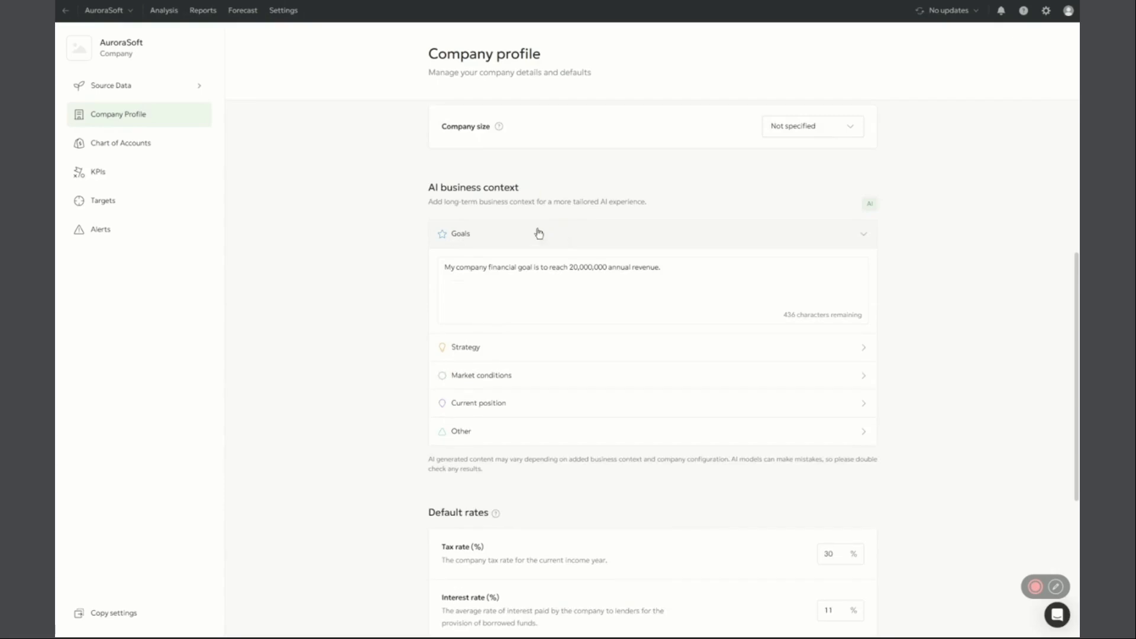
{"action": "left_click", "coordinate": [464, 237]}
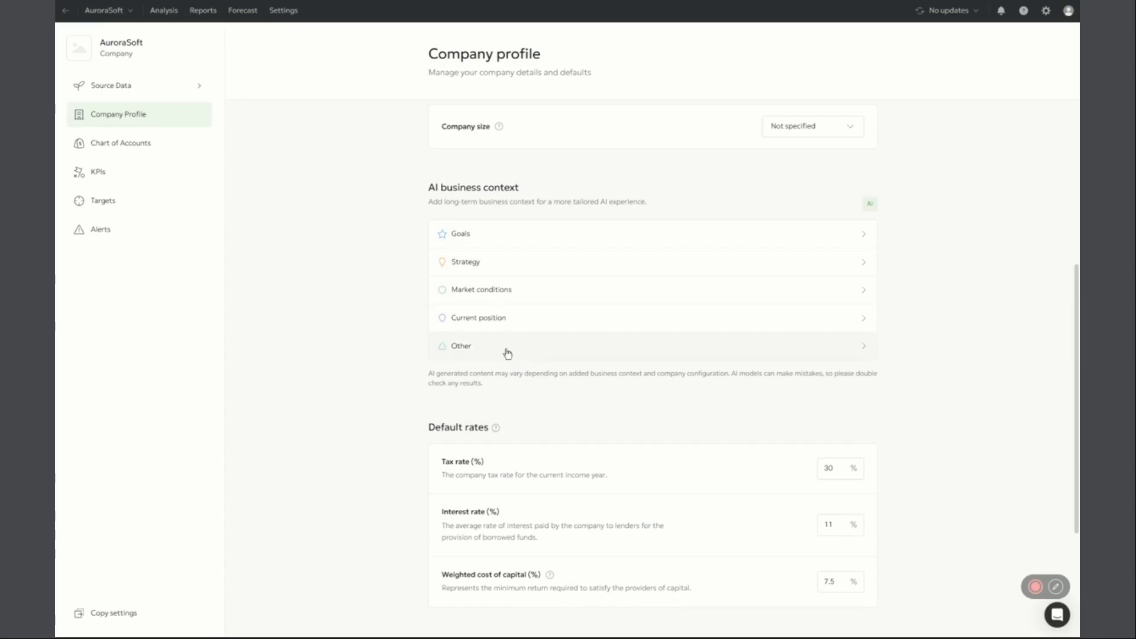
{"action": "left_click", "coordinate": [526, 352]}
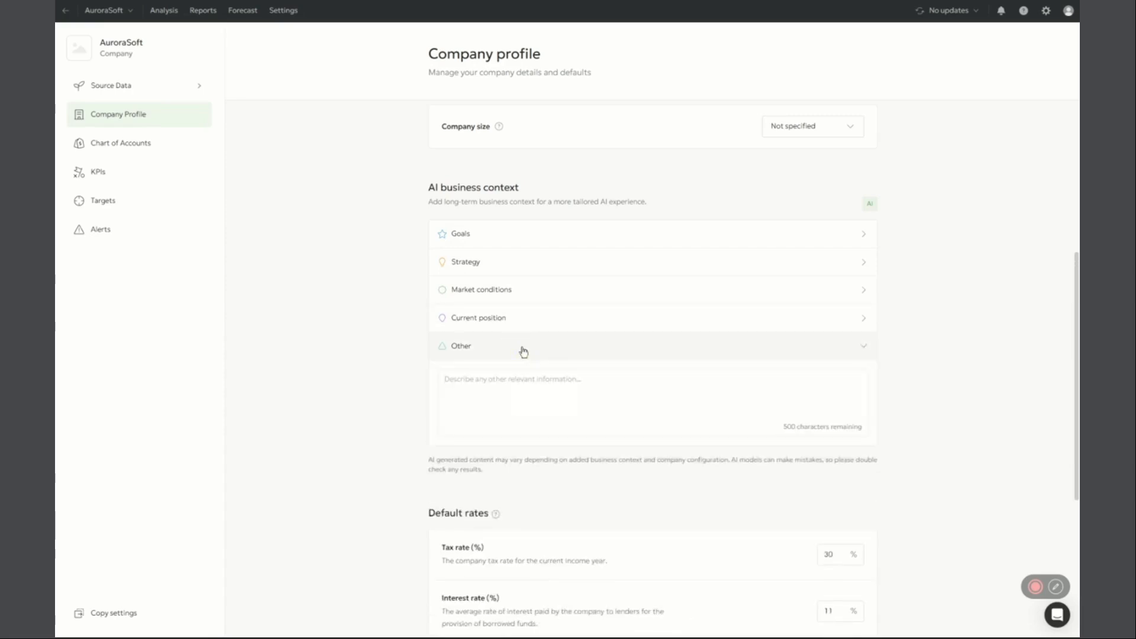
{"action": "left_click", "coordinate": [511, 239]}
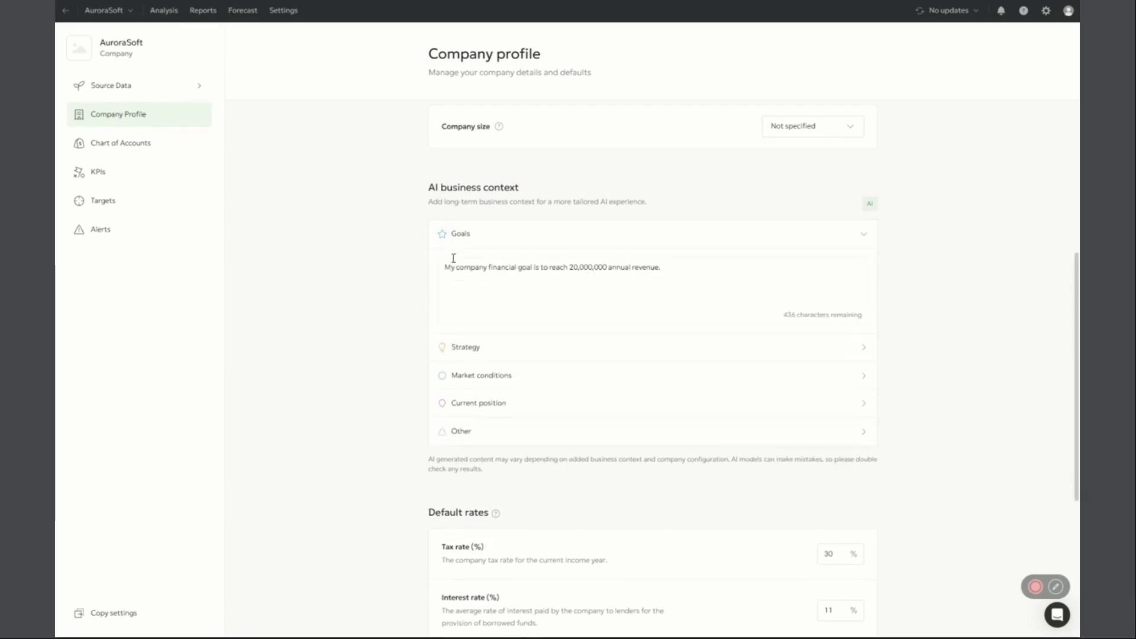
{"action": "mouse_move", "coordinate": [444, 267]}
{"action": "left_mouse_down"}
{"action": "mouse_move", "coordinate": [700, 274]}
{"action": "mouse_move", "coordinate": [448, 270]}
{"action": "left_mouse_up"}
{"action": "left_click", "coordinate": [675, 266]}
{"action": "left_click", "coordinate": [483, 268]}
Reopen the most recently edited July 2025 draft report and start AI Commentary on its profit and loss table
{"action": "left_click", "coordinate": [203, 10]}
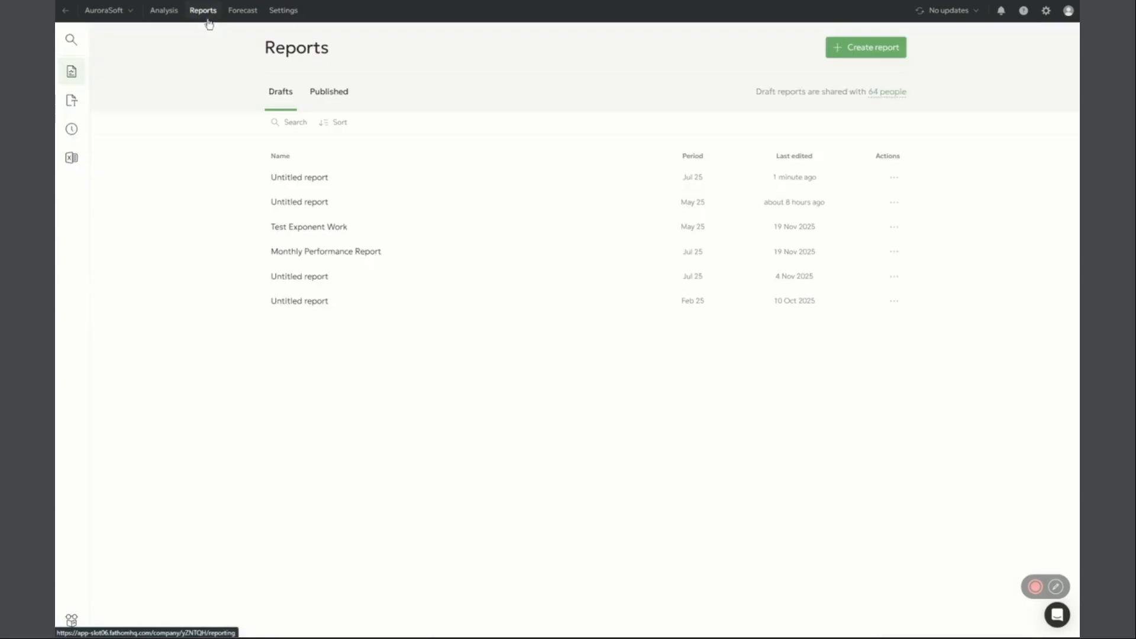
{"action": "left_click", "coordinate": [381, 177]}
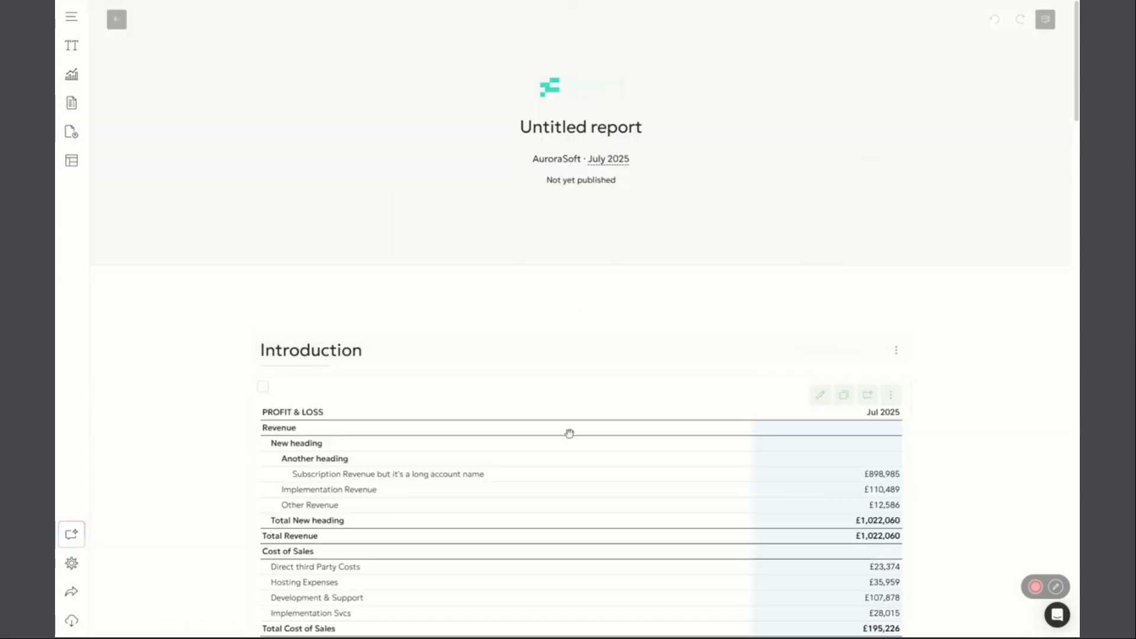
{"action": "scroll", "coordinate": [568, 431], "scroll_direction": "down", "scroll_amount": 3}
{"action": "left_click", "coordinate": [864, 236]}
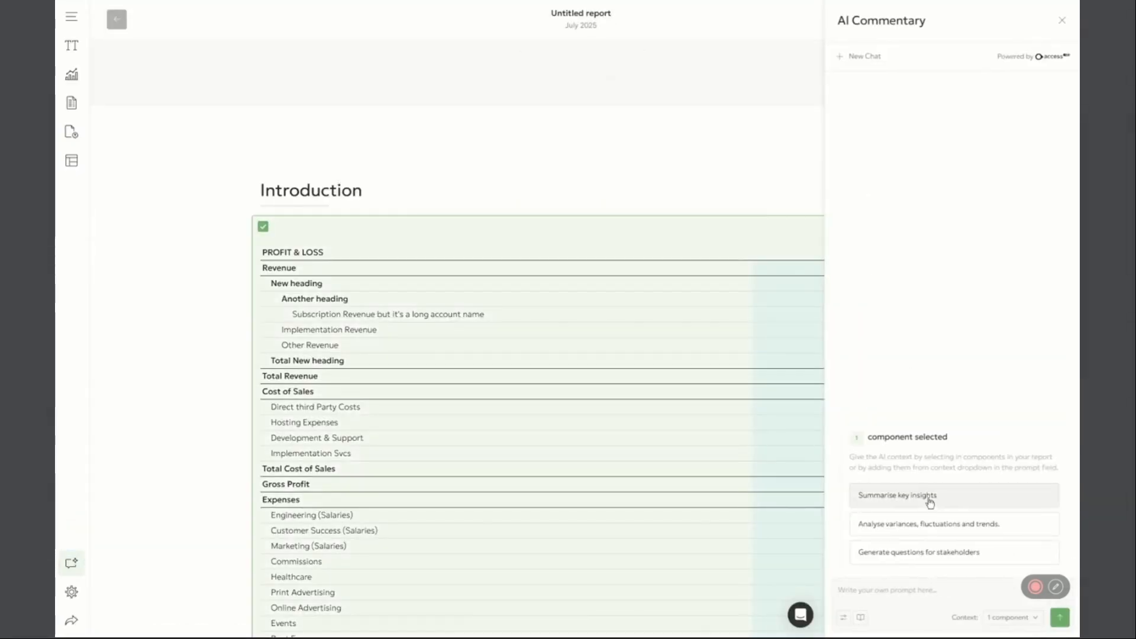
Enable Business context for the commentary and generate it with the "Summarise key insights" prompt
{"action": "left_click", "coordinate": [847, 617]}
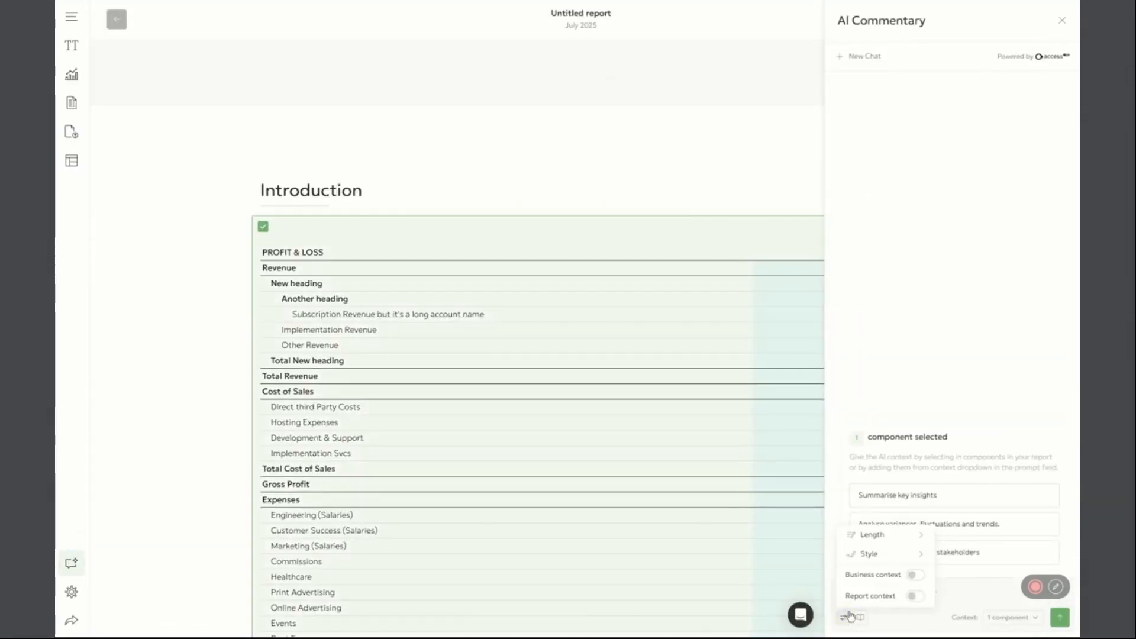
{"action": "left_click", "coordinate": [914, 575]}
{"action": "left_click", "coordinate": [931, 500]}
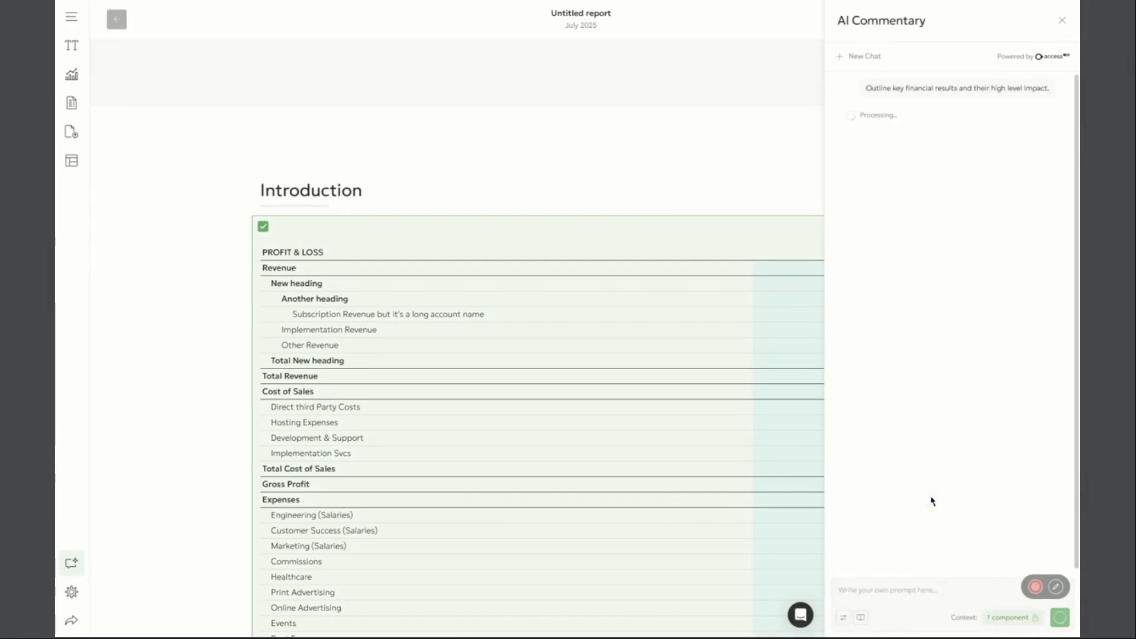
{"action": "scroll", "coordinate": [472, 380], "scroll_direction": "down", "scroll_amount": 5}
{"action": "scroll", "coordinate": [482, 375], "scroll_direction": "down", "scroll_amount": 6}
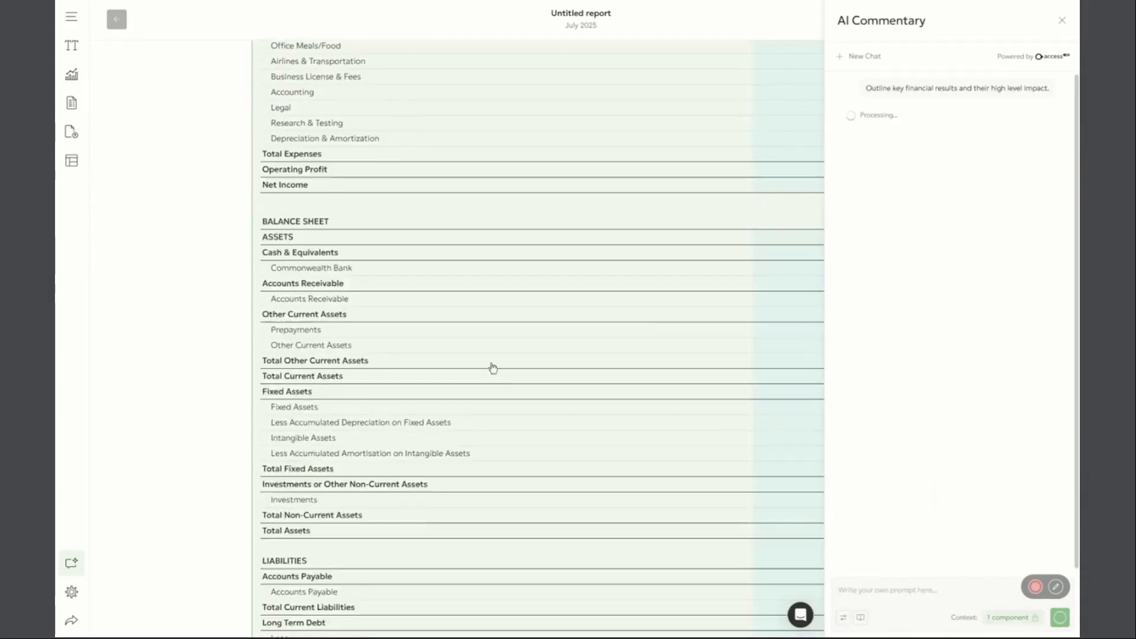
{"action": "scroll", "coordinate": [489, 365], "scroll_direction": "up", "scroll_amount": 13}
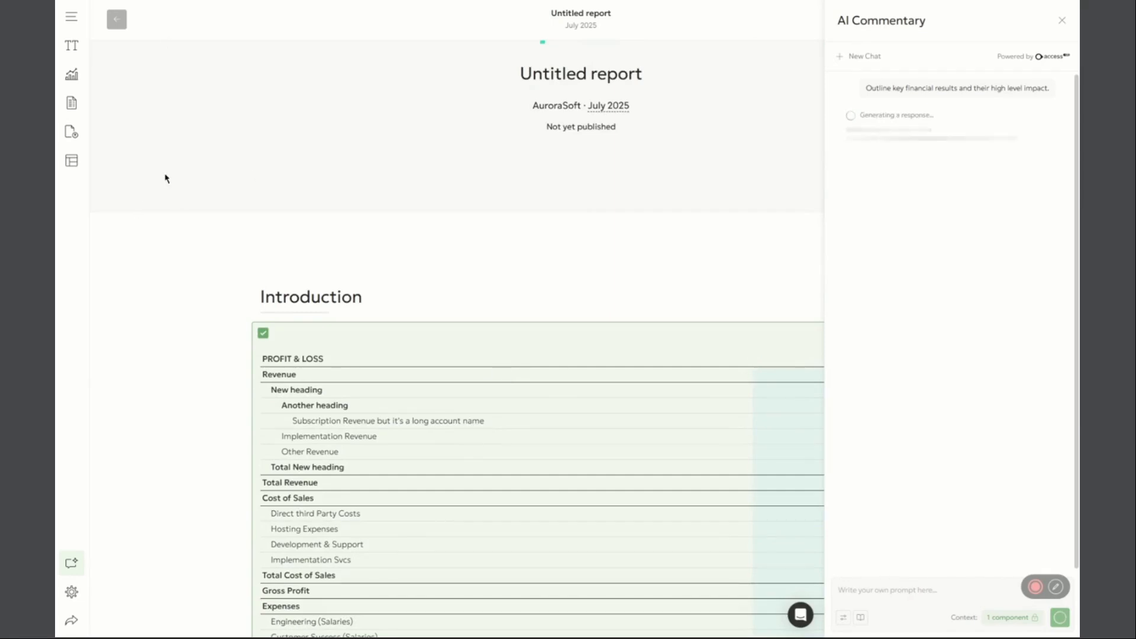
{"action": "scroll", "coordinate": [237, 358], "scroll_direction": "down", "scroll_amount": 9}
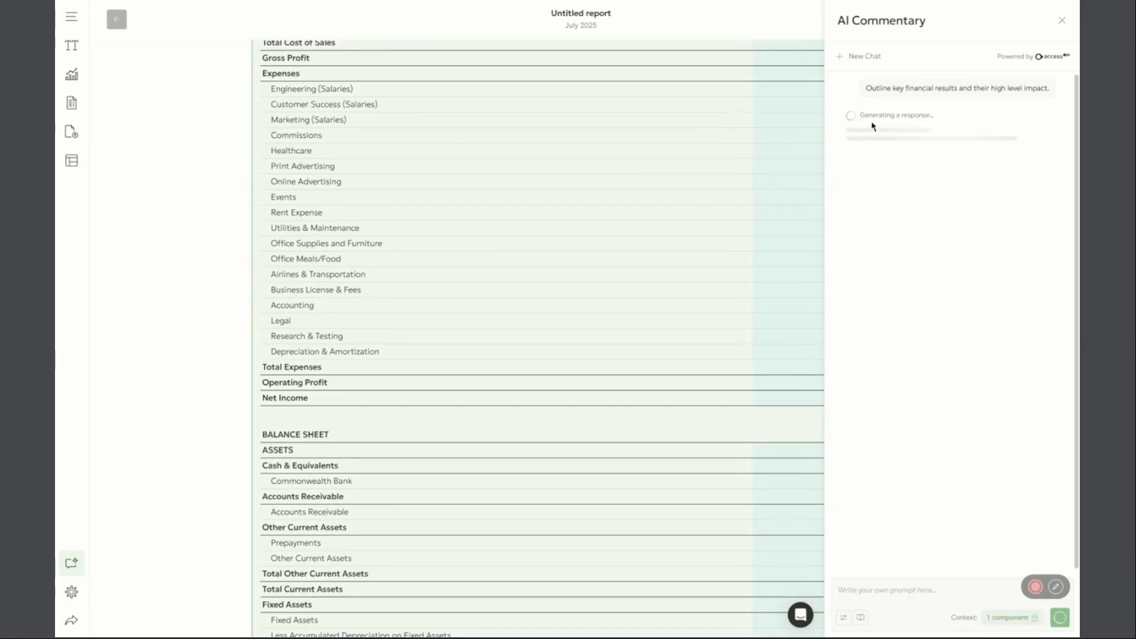
{"action": "scroll", "coordinate": [740, 371], "scroll_direction": "down", "scroll_amount": 5}
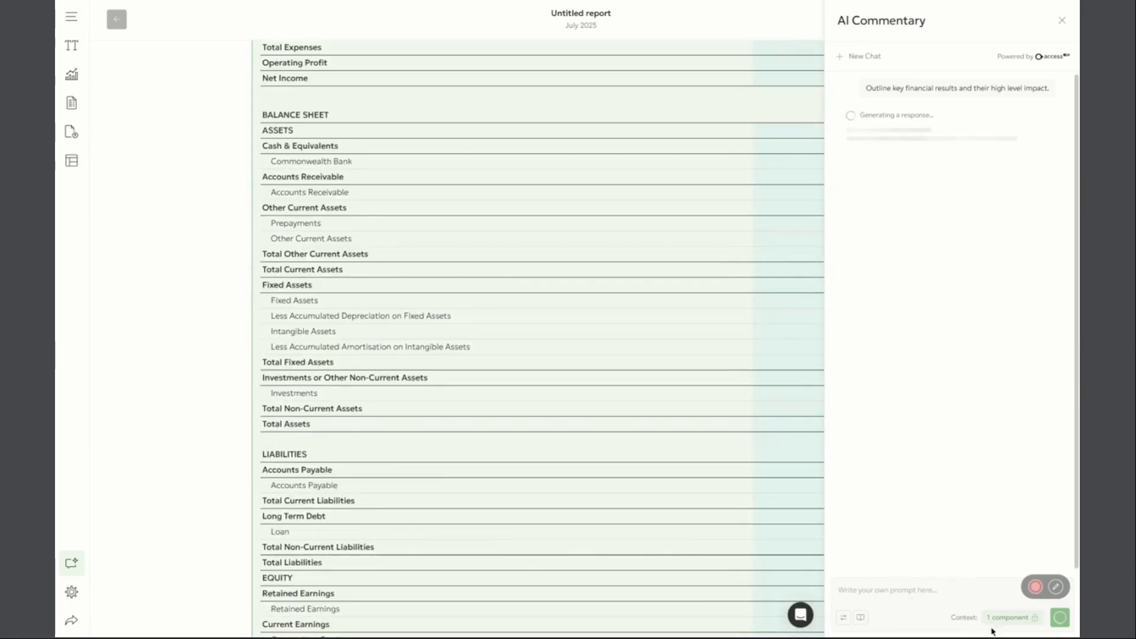
Look over the prompt library and examine the generated commentary, including its assessment against the annual revenue goal and the run-rate's source figures
{"action": "left_click", "coordinate": [860, 618]}
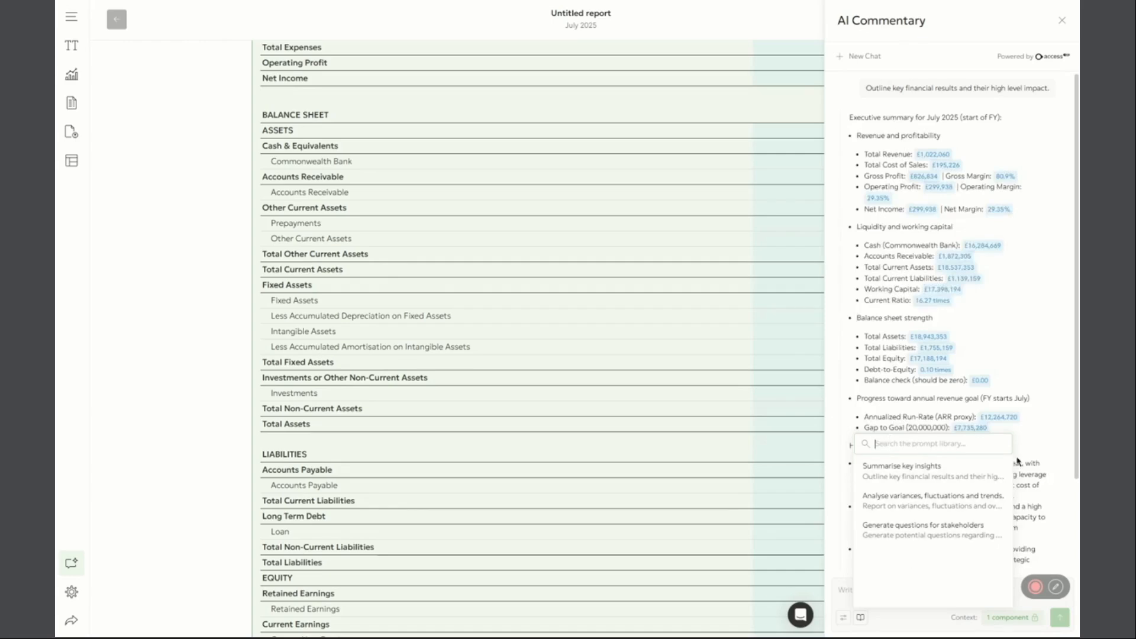
{"action": "left_click", "coordinate": [1035, 477]}
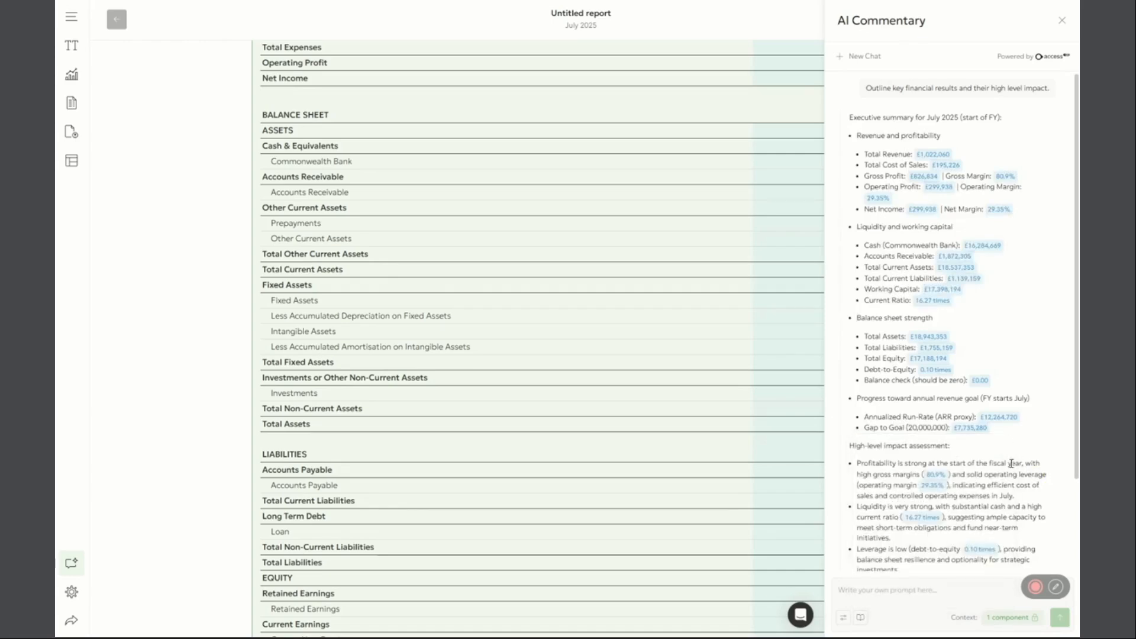
{"action": "scroll", "coordinate": [865, 476], "scroll_direction": "down", "scroll_amount": 2}
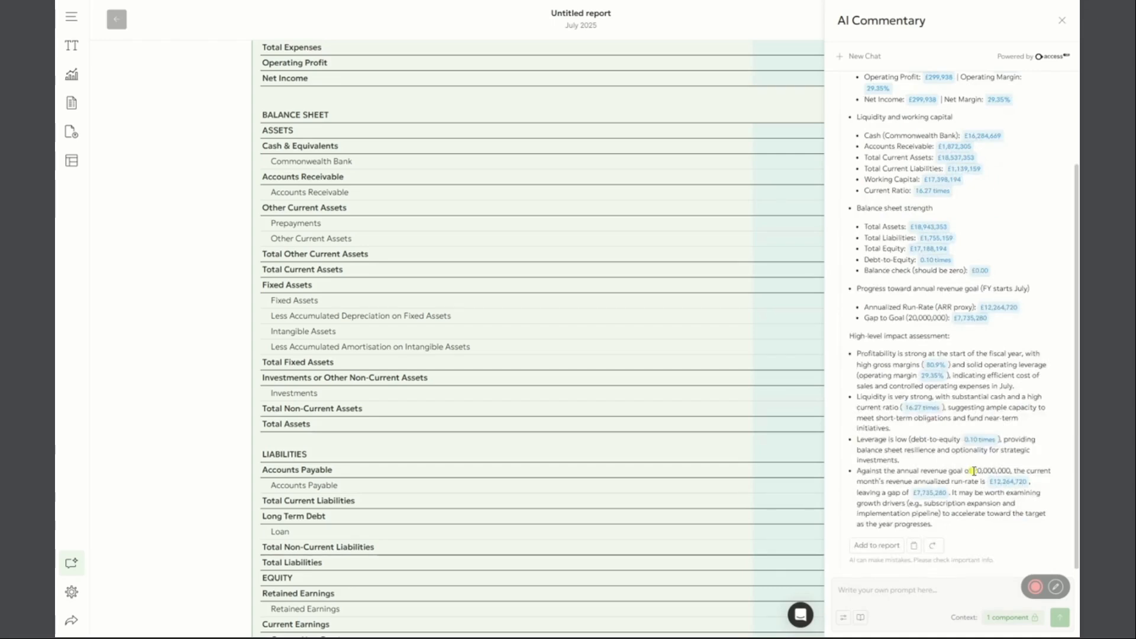
{"action": "mouse_move", "coordinate": [973, 471]}
{"action": "left_mouse_down"}
{"action": "mouse_move", "coordinate": [1014, 474]}
{"action": "mouse_move", "coordinate": [971, 471]}
{"action": "left_mouse_up"}
{"action": "scroll", "coordinate": [918, 434], "scroll_direction": "up", "scroll_amount": 2}
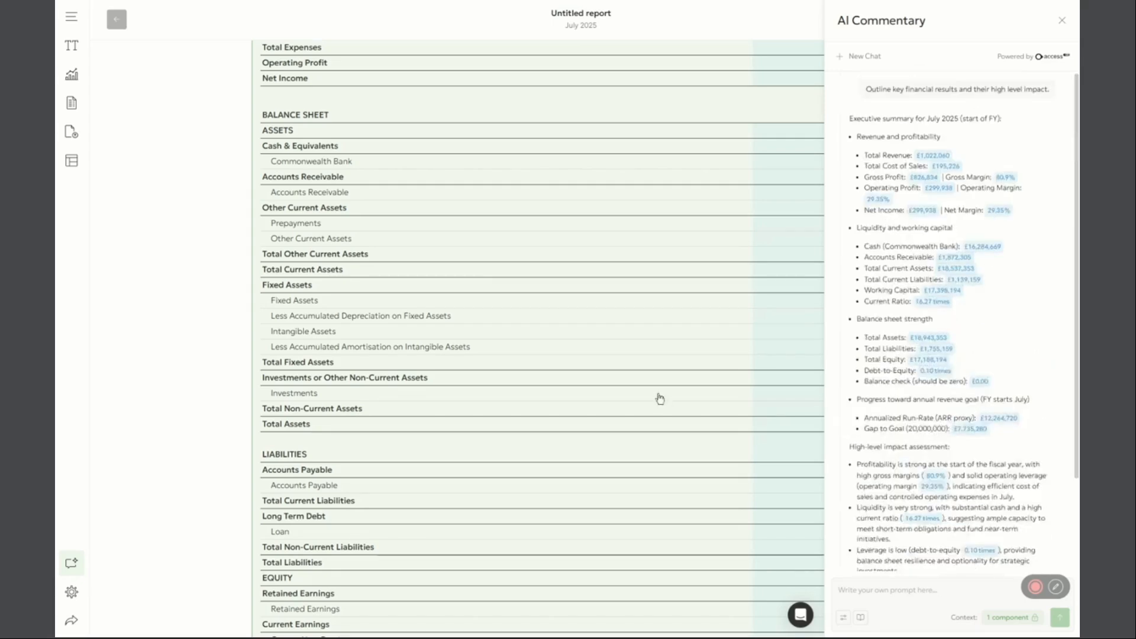
{"action": "scroll", "coordinate": [906, 467], "scroll_direction": "down", "scroll_amount": 2}
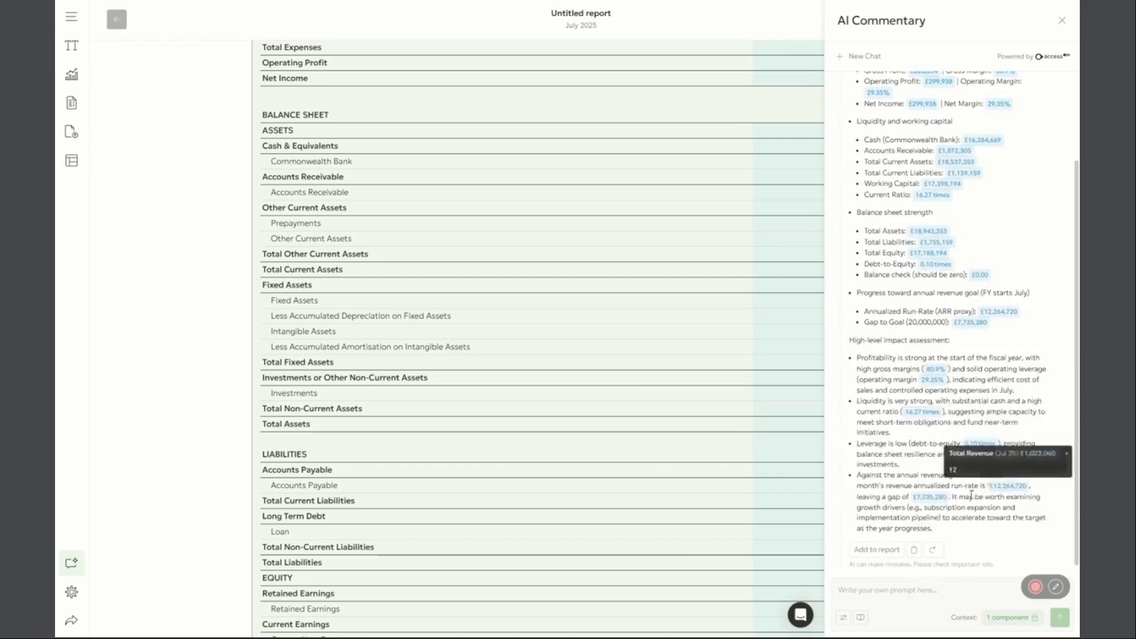
{"action": "scroll", "coordinate": [990, 493], "scroll_direction": "up", "scroll_amount": 2}
{"action": "scroll", "coordinate": [935, 420], "scroll_direction": "down", "scroll_amount": 2}
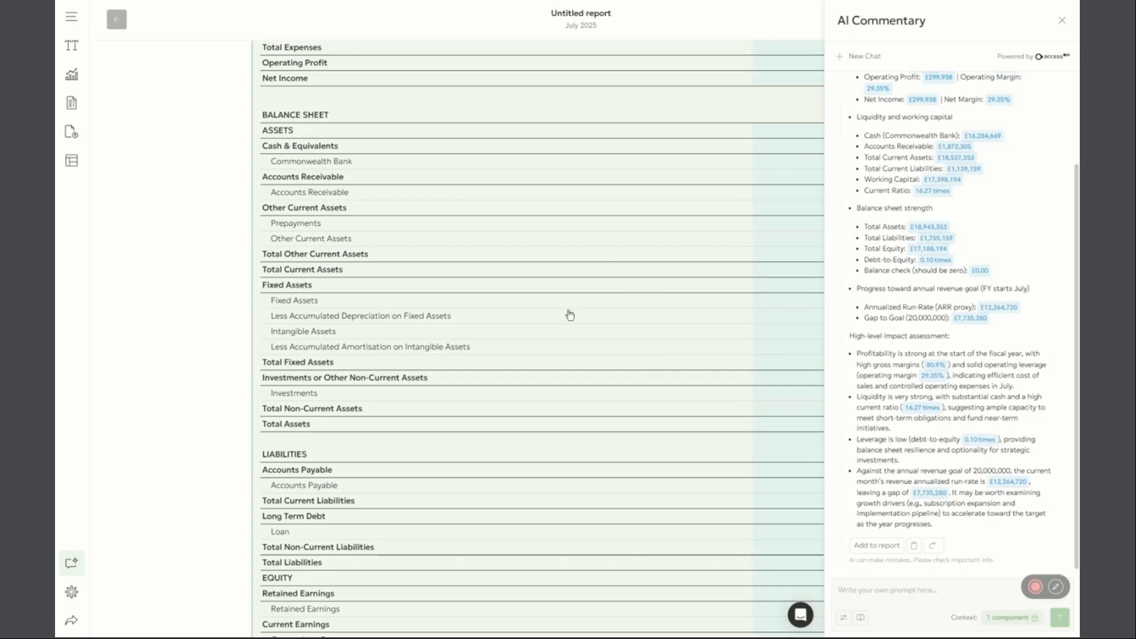
Review the report's financial table and the existing commentary below it, and copy the new AI response to the clipboard
{"action": "scroll", "coordinate": [571, 319], "scroll_direction": "up", "scroll_amount": 6}
{"action": "scroll", "coordinate": [586, 338], "scroll_direction": "up", "scroll_amount": 1}
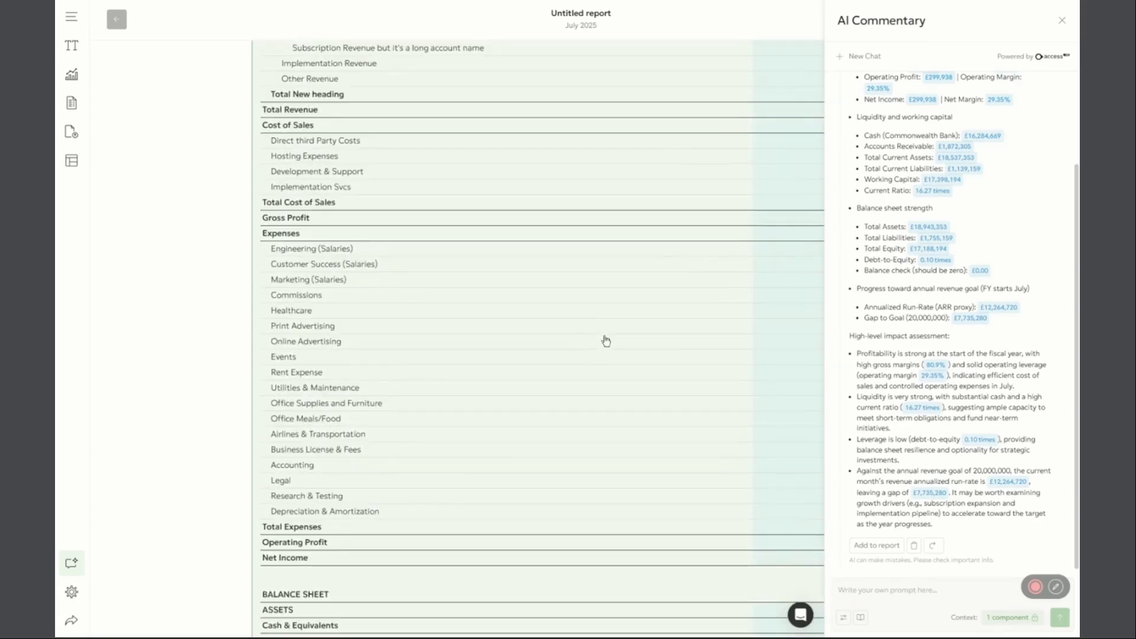
{"action": "scroll", "coordinate": [893, 436], "scroll_direction": "up", "scroll_amount": 1}
{"action": "scroll", "coordinate": [893, 436], "scroll_direction": "down", "scroll_amount": 1}
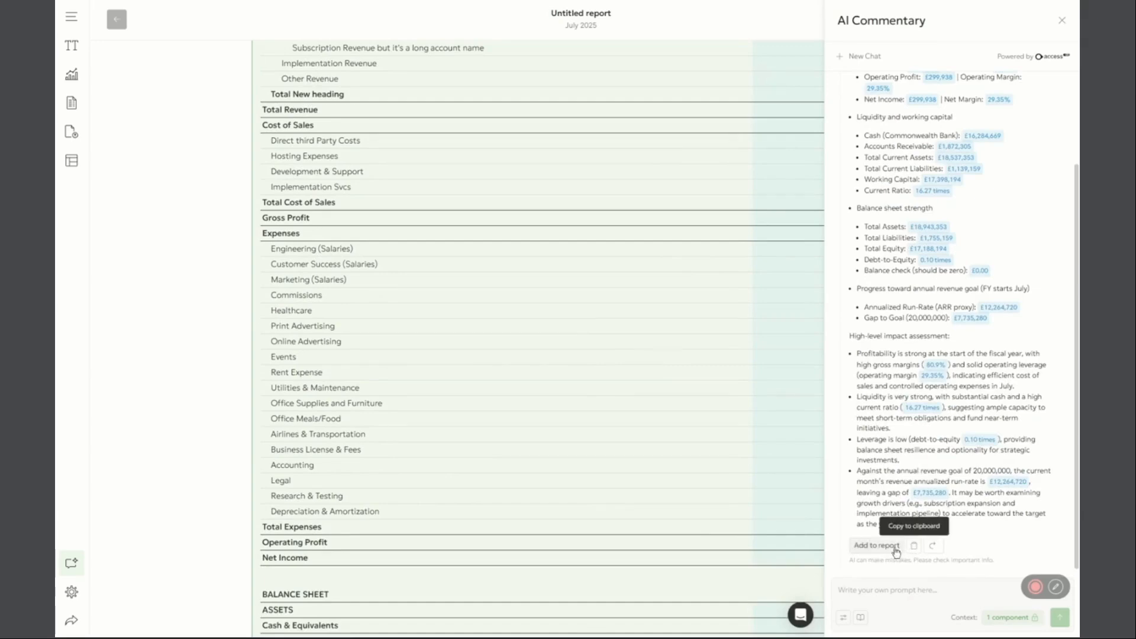
{"action": "scroll", "coordinate": [555, 500], "scroll_direction": "down", "scroll_amount": 20}
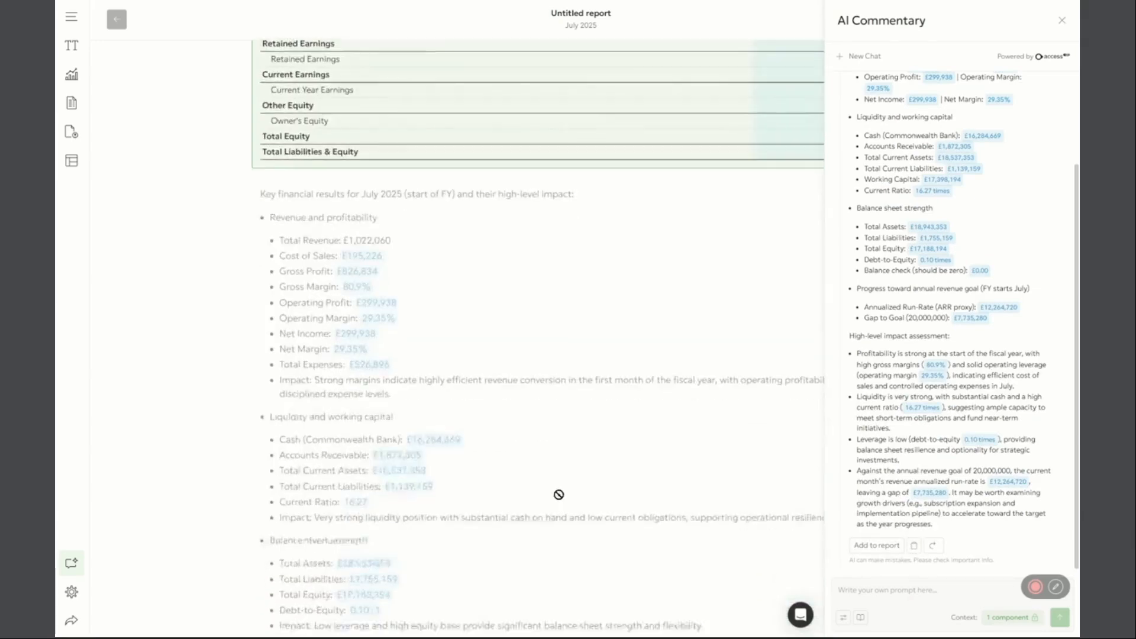
{"action": "scroll", "coordinate": [568, 374], "scroll_direction": "up", "scroll_amount": 5}
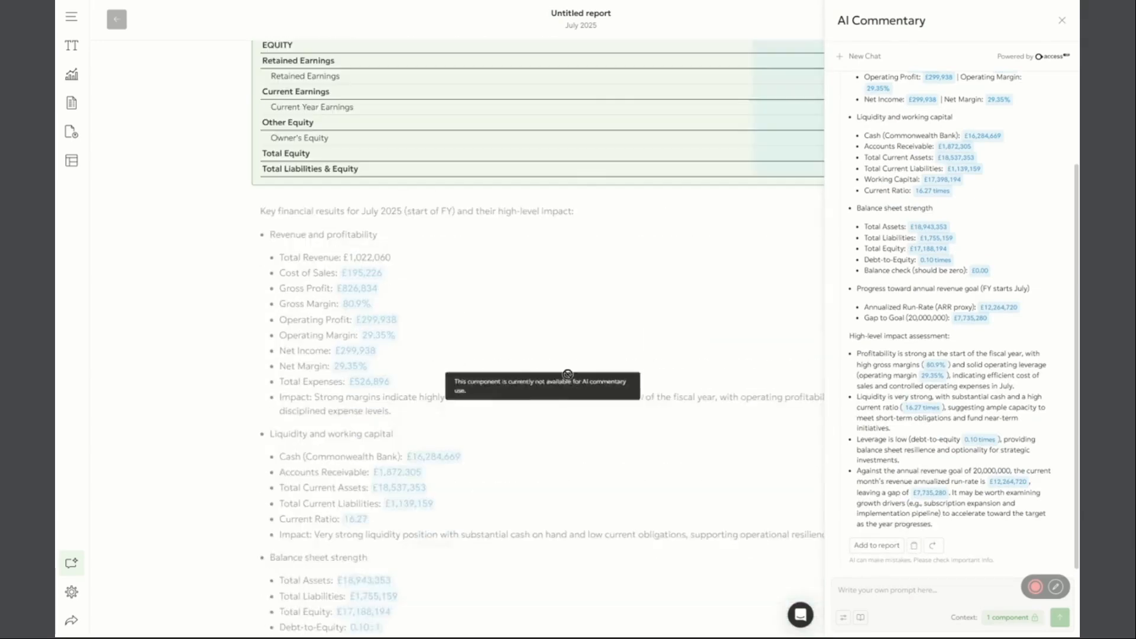
{"action": "left_click", "coordinate": [914, 547]}
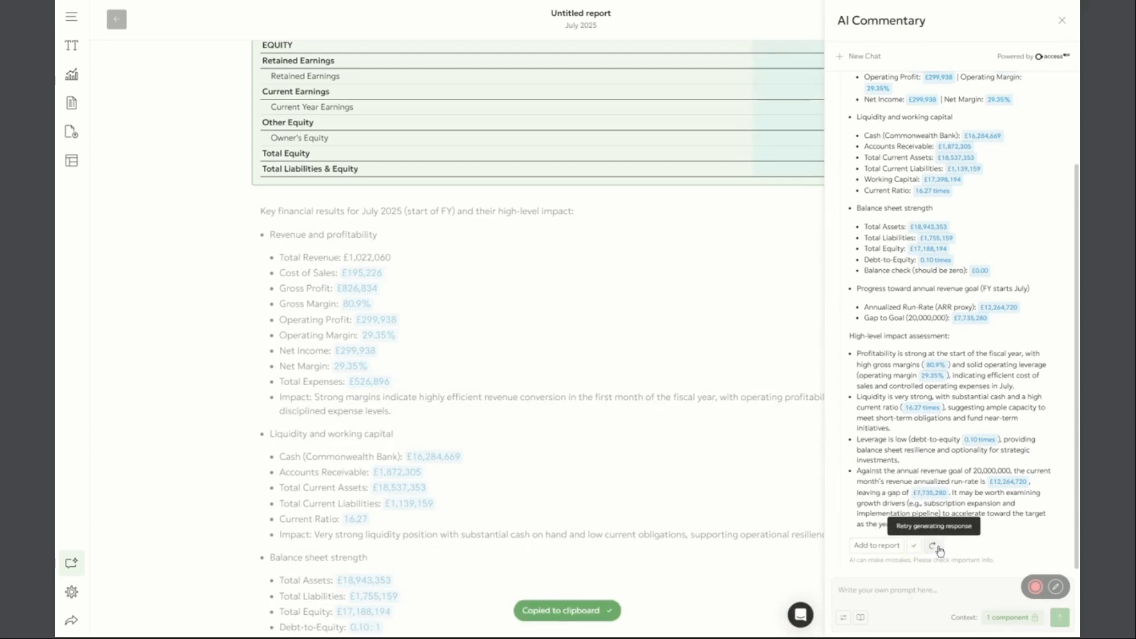
Examine the AI response's key figures, the debt-to-equity source values and the Access Evo Copilot information, and view the start of the report
{"action": "scroll", "coordinate": [953, 299], "scroll_direction": "up", "scroll_amount": 3}
{"action": "scroll", "coordinate": [956, 320], "scroll_direction": "down", "scroll_amount": 3}
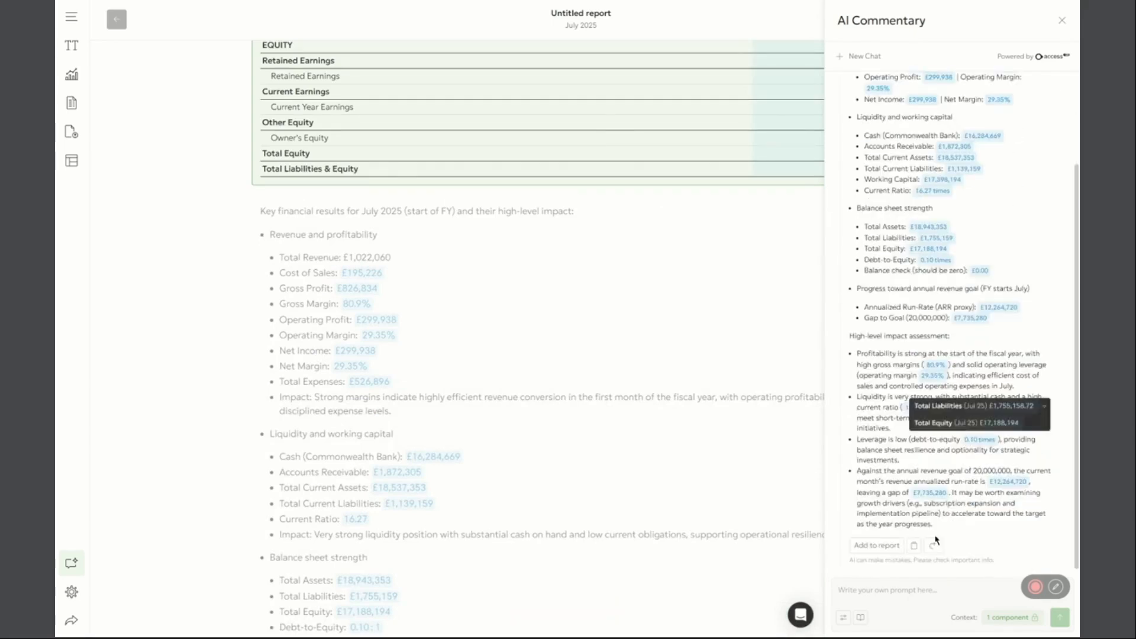
{"action": "scroll", "coordinate": [945, 488], "scroll_direction": "up", "scroll_amount": 2}
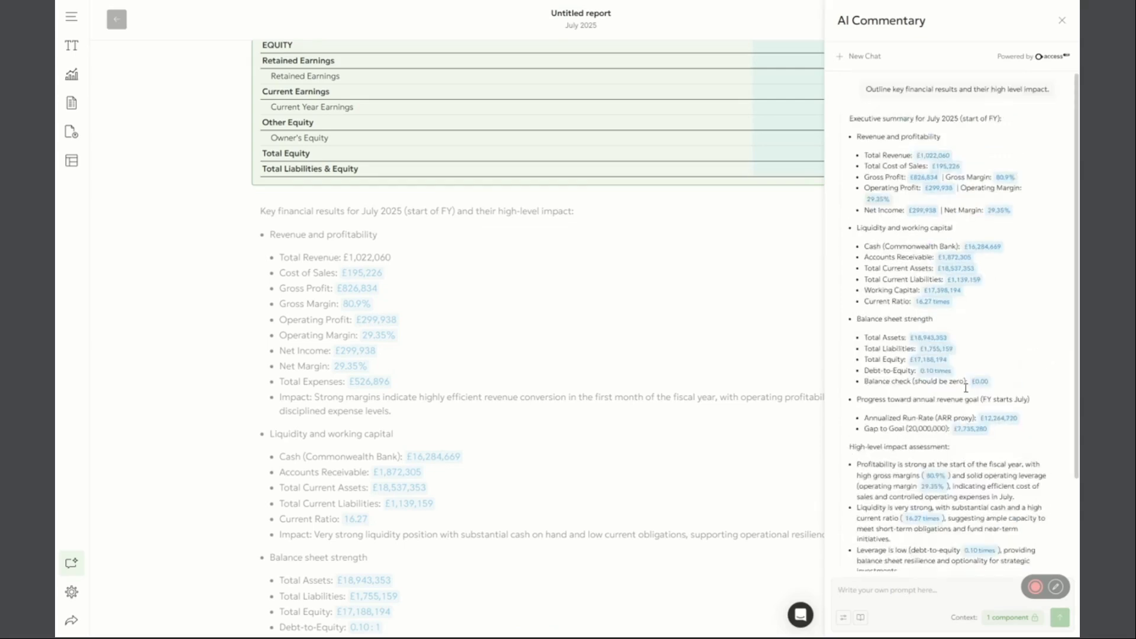
{"action": "mouse_move", "coordinate": [945, 374]}
{"action": "scroll", "coordinate": [977, 362], "scroll_direction": "down", "scroll_amount": 2}
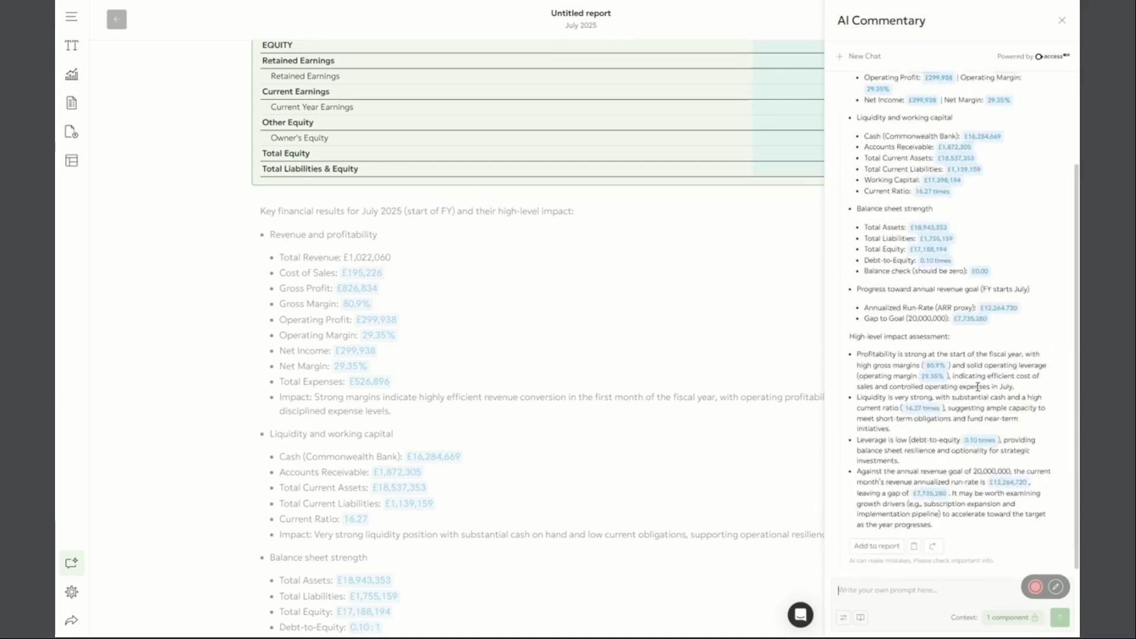
{"action": "scroll", "coordinate": [978, 385], "scroll_direction": "up", "scroll_amount": 2}
{"action": "mouse_move", "coordinate": [977, 384]}
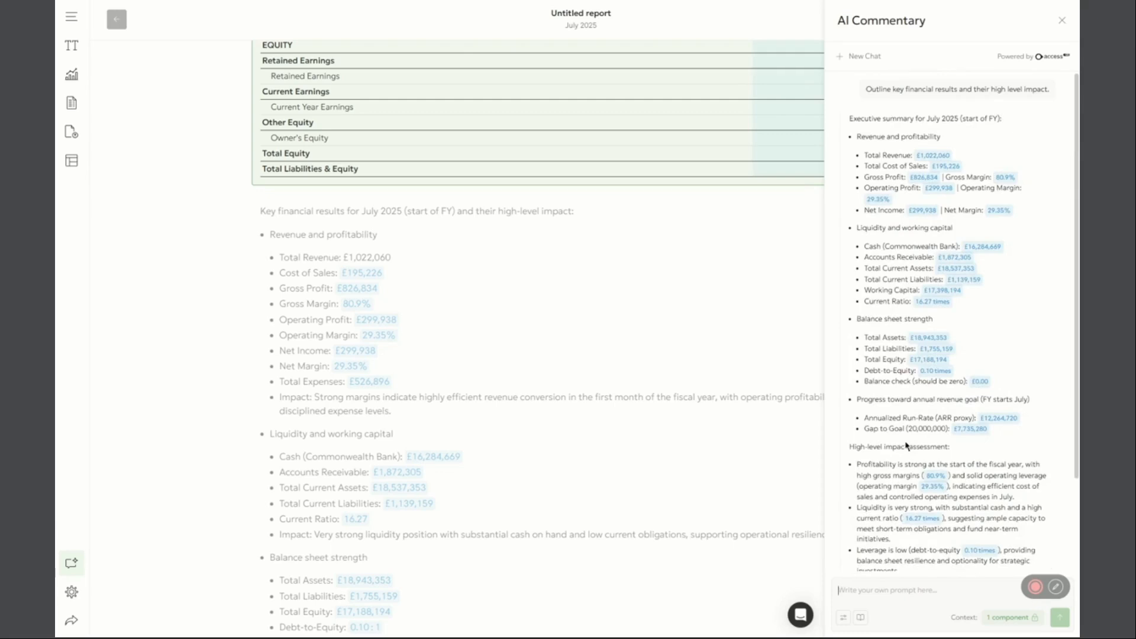
{"action": "mouse_move", "coordinate": [1037, 62]}
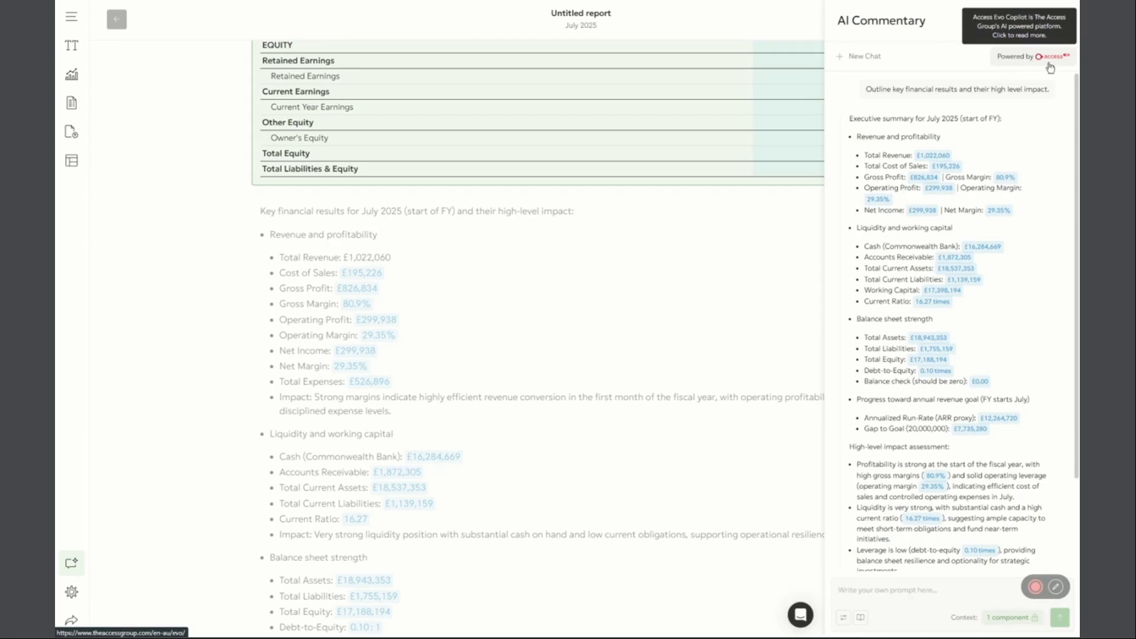
{"action": "scroll", "coordinate": [1047, 374], "scroll_direction": "down", "scroll_amount": 2}
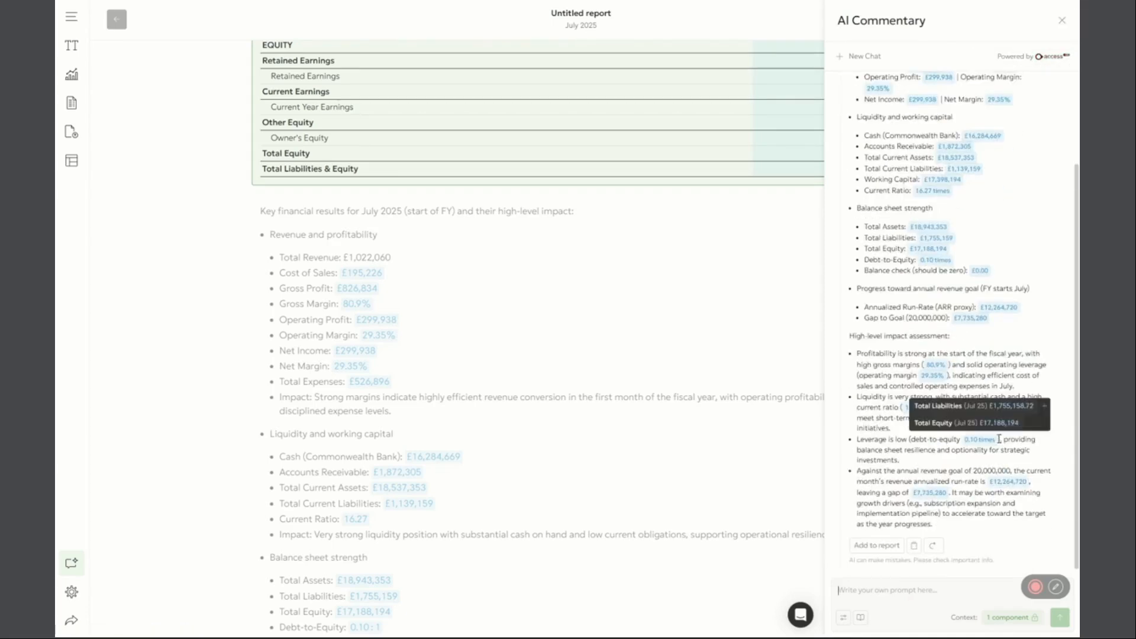
{"action": "scroll", "coordinate": [887, 455], "scroll_direction": "up", "scroll_amount": 3}
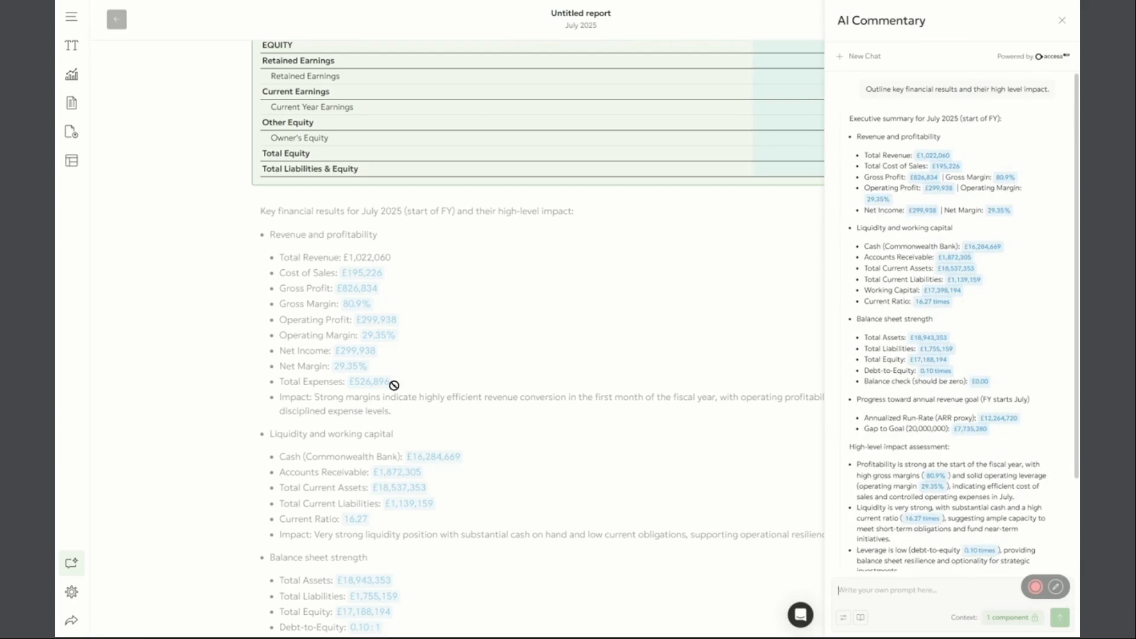
{"action": "scroll", "coordinate": [195, 349], "scroll_direction": "up", "scroll_amount": 9}
{"action": "scroll", "coordinate": [199, 352], "scroll_direction": "up", "scroll_amount": 14}
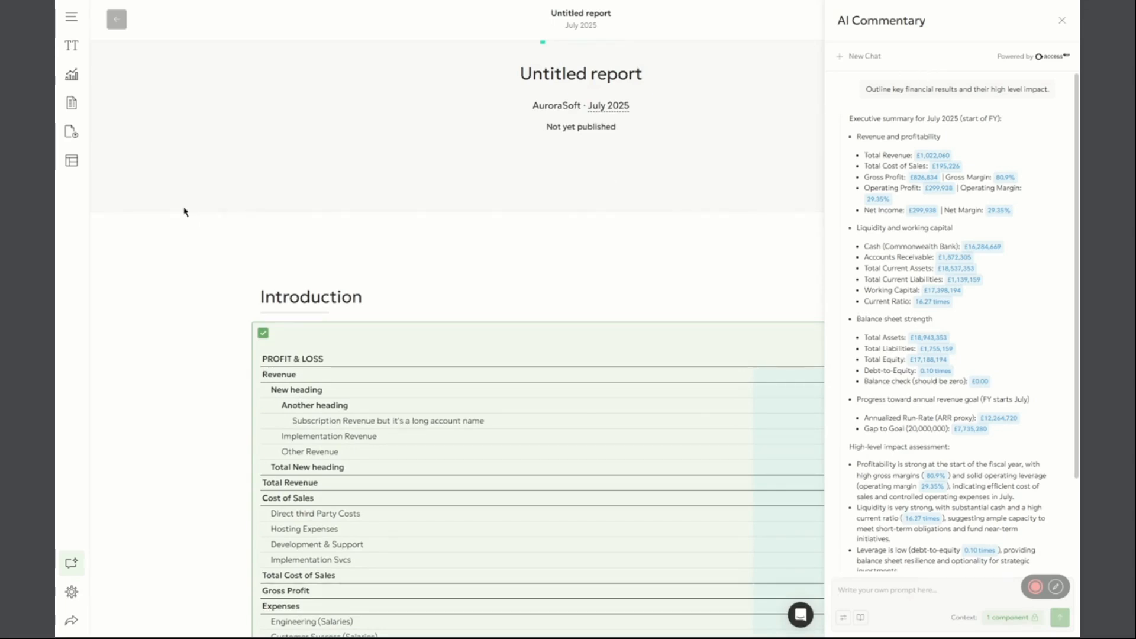
{"action": "mouse_move", "coordinate": [296, 210]}
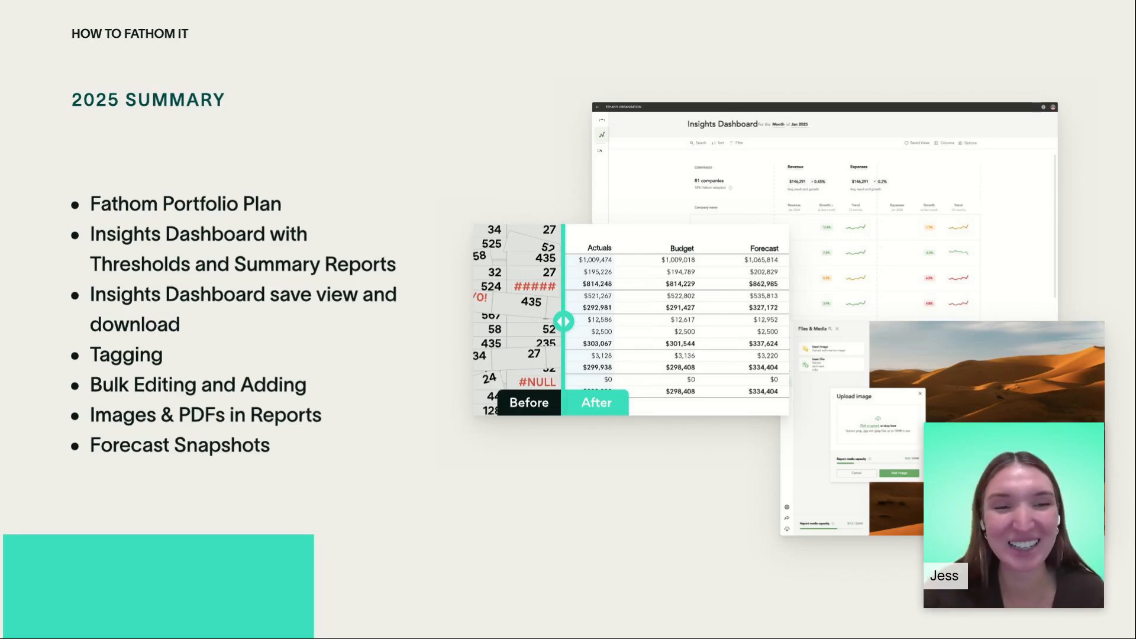
{"action": "key", "text": "Right"}
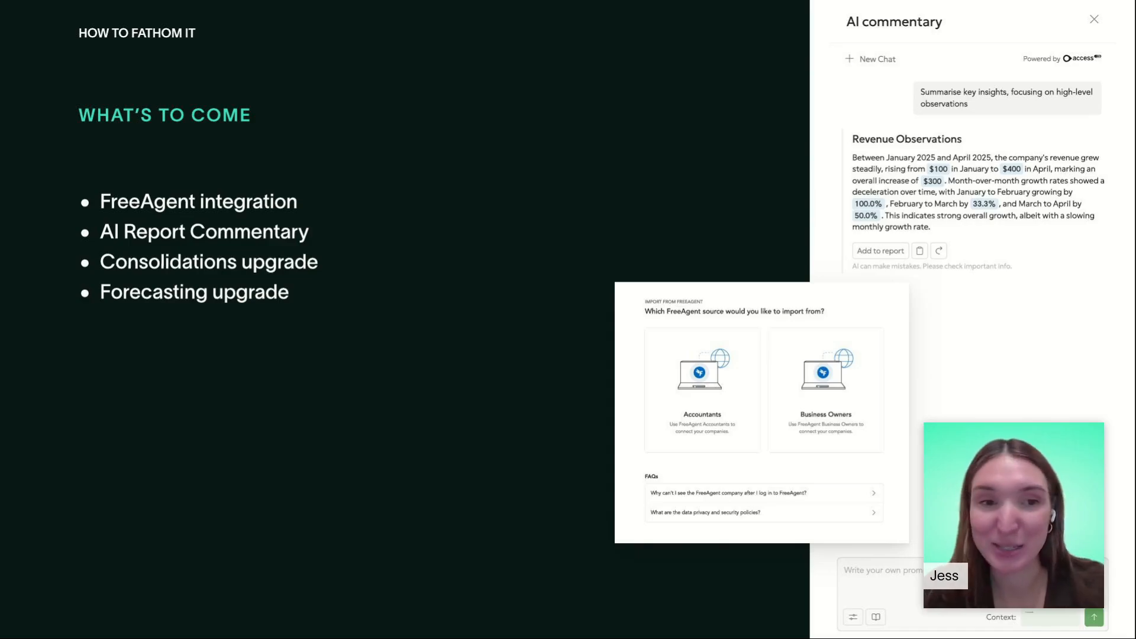
{"action": "key", "text": "Right"}
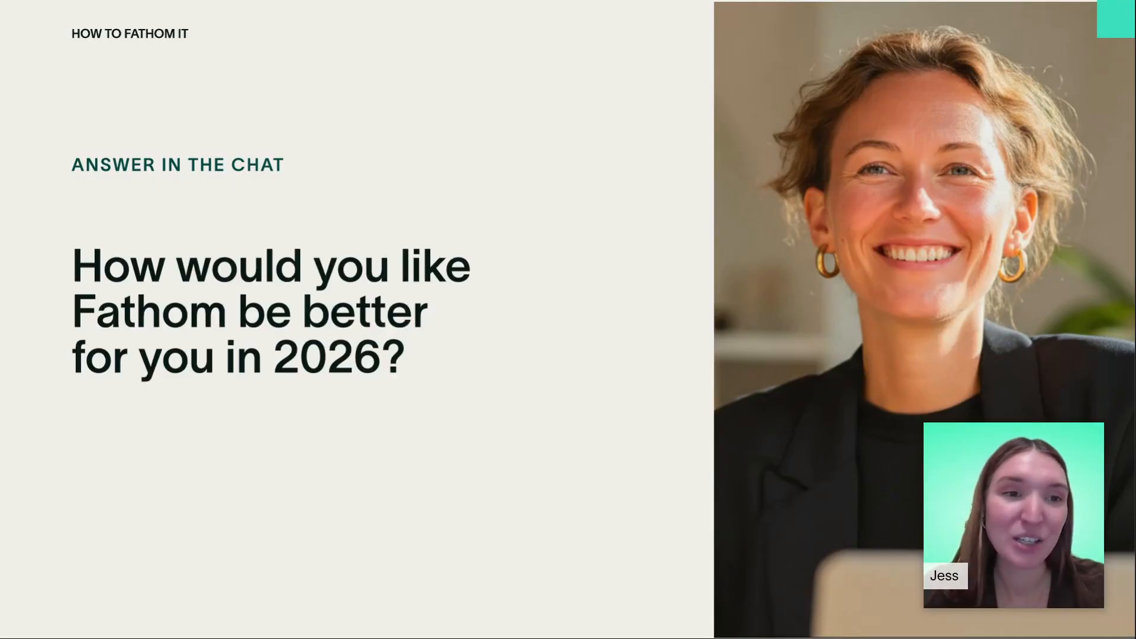